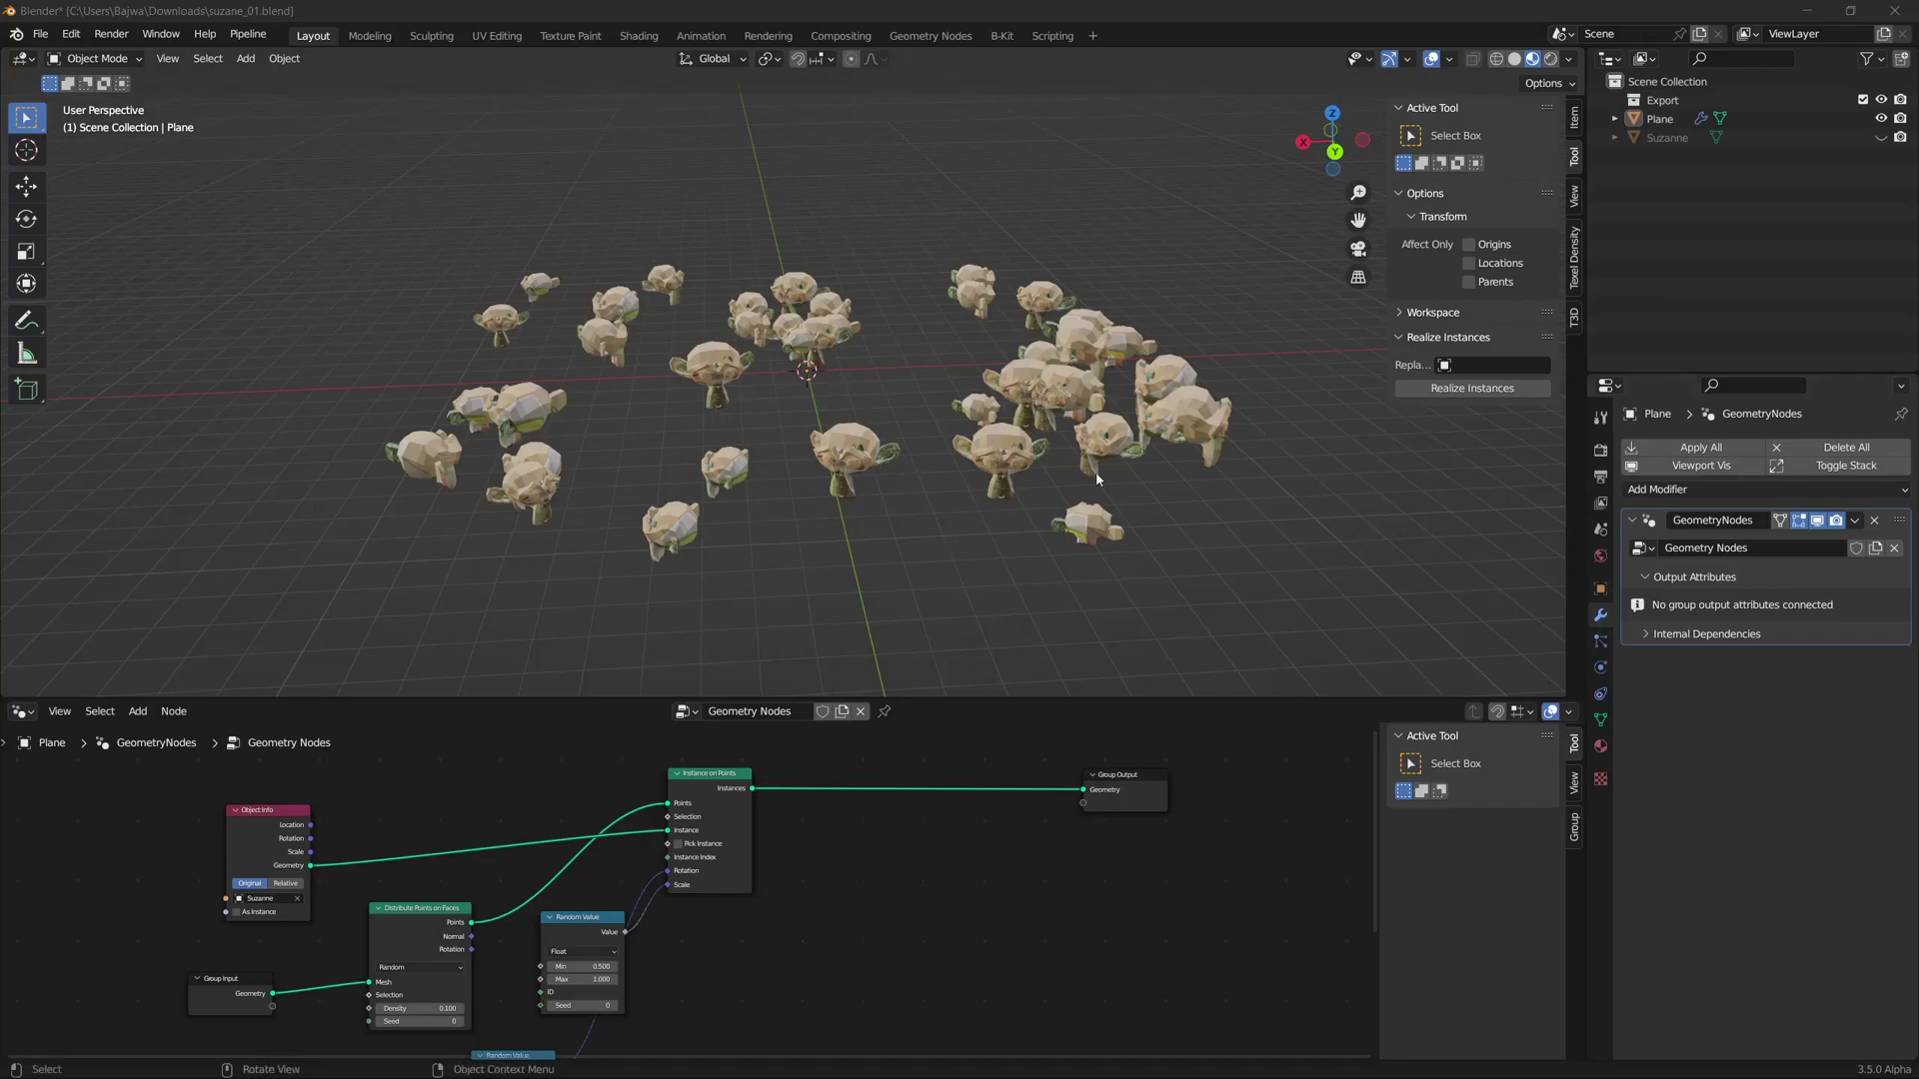
- Select the Plane carrying the Suzanne instances, hide the 3D view sidebar, and pan the node tree
click(821, 356)
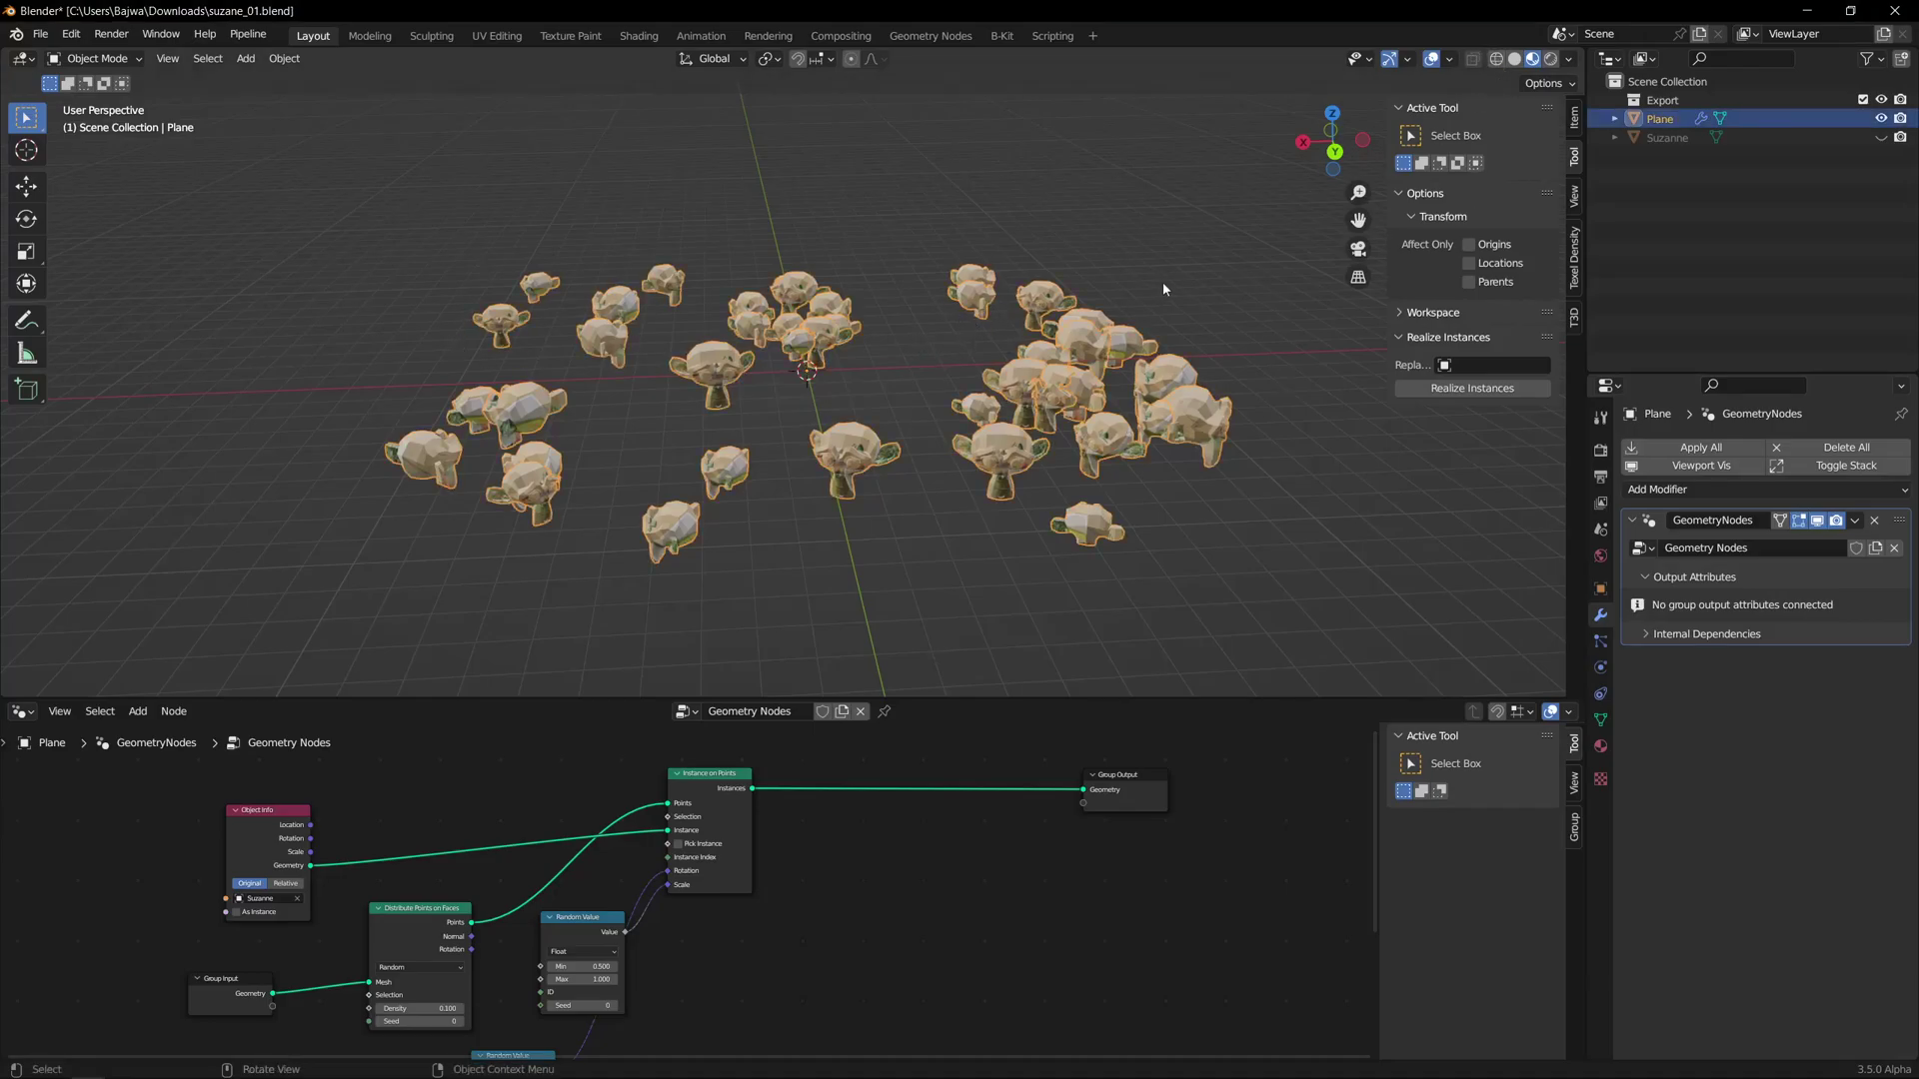
key(n)
middle_drag(880, 870, 908, 797)
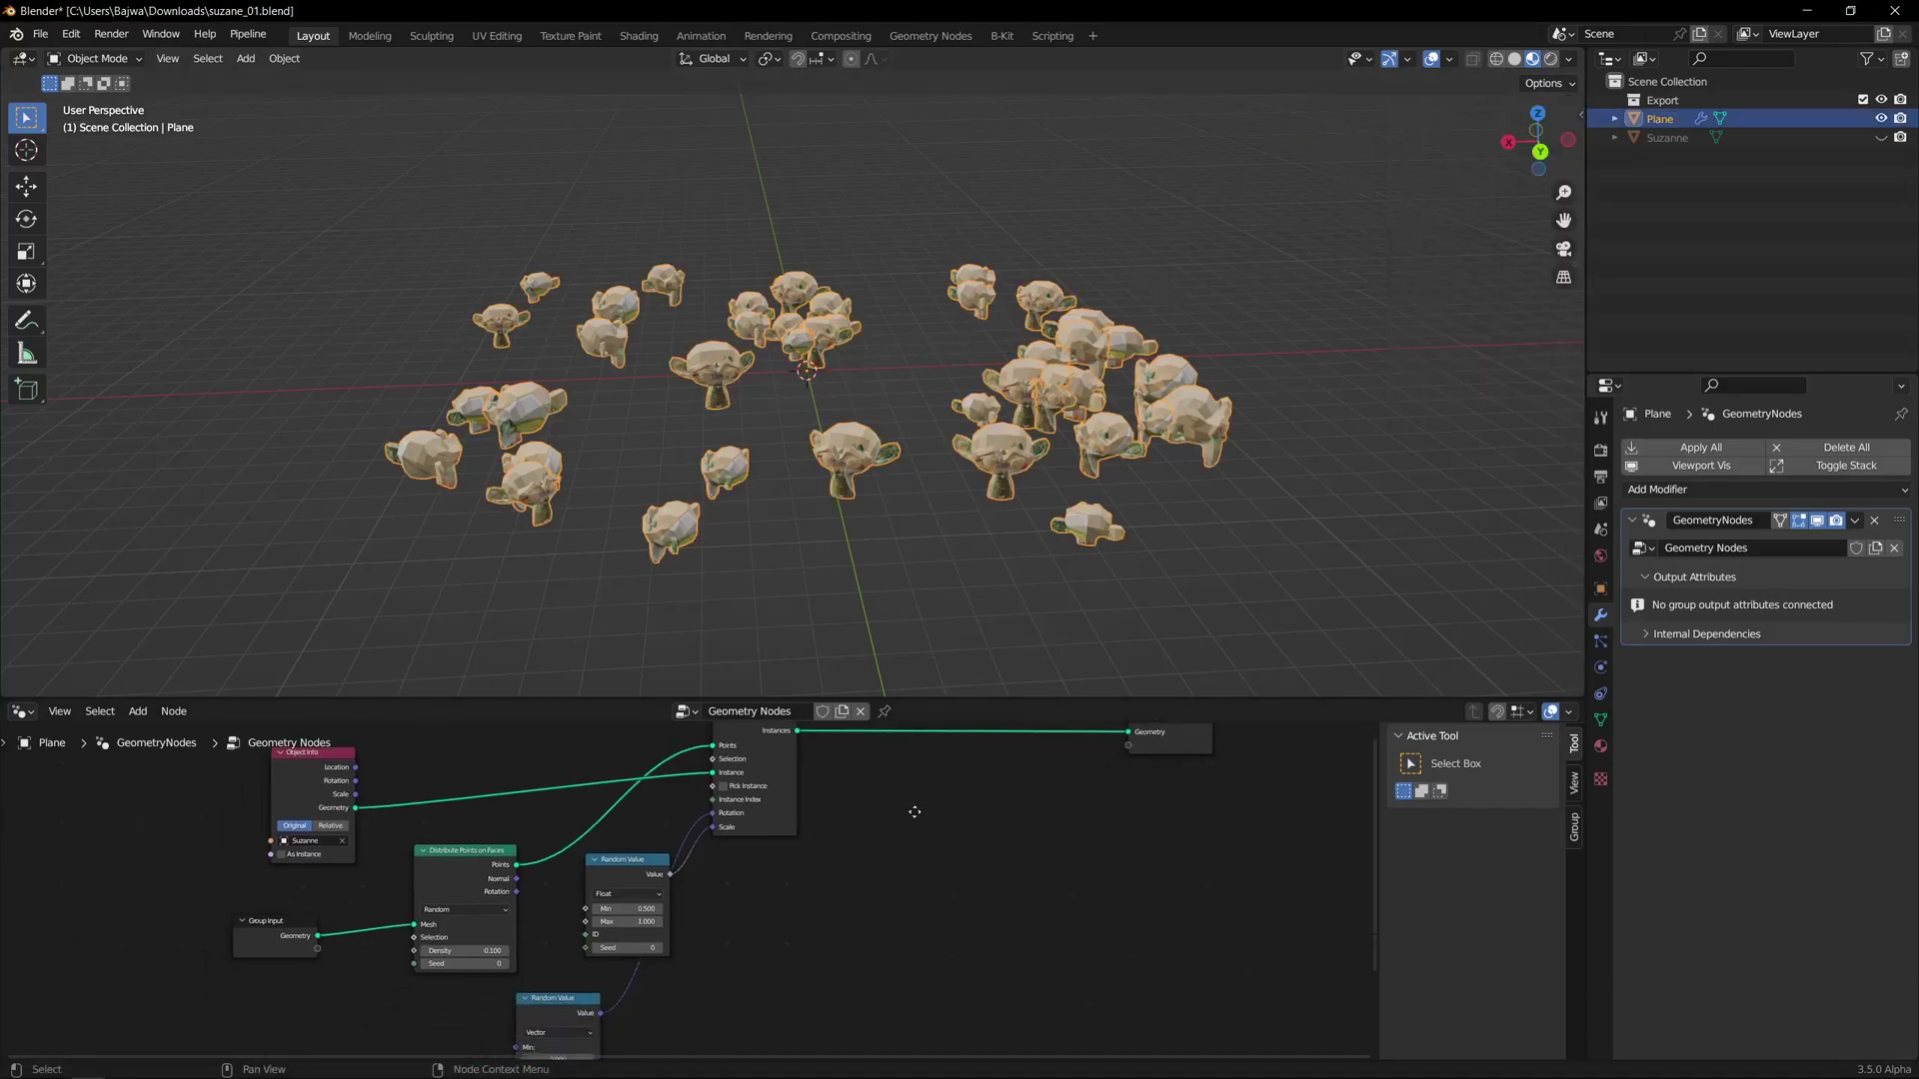
scroll(908, 800, down, 1)
middle_drag(1029, 840, 1111, 839)
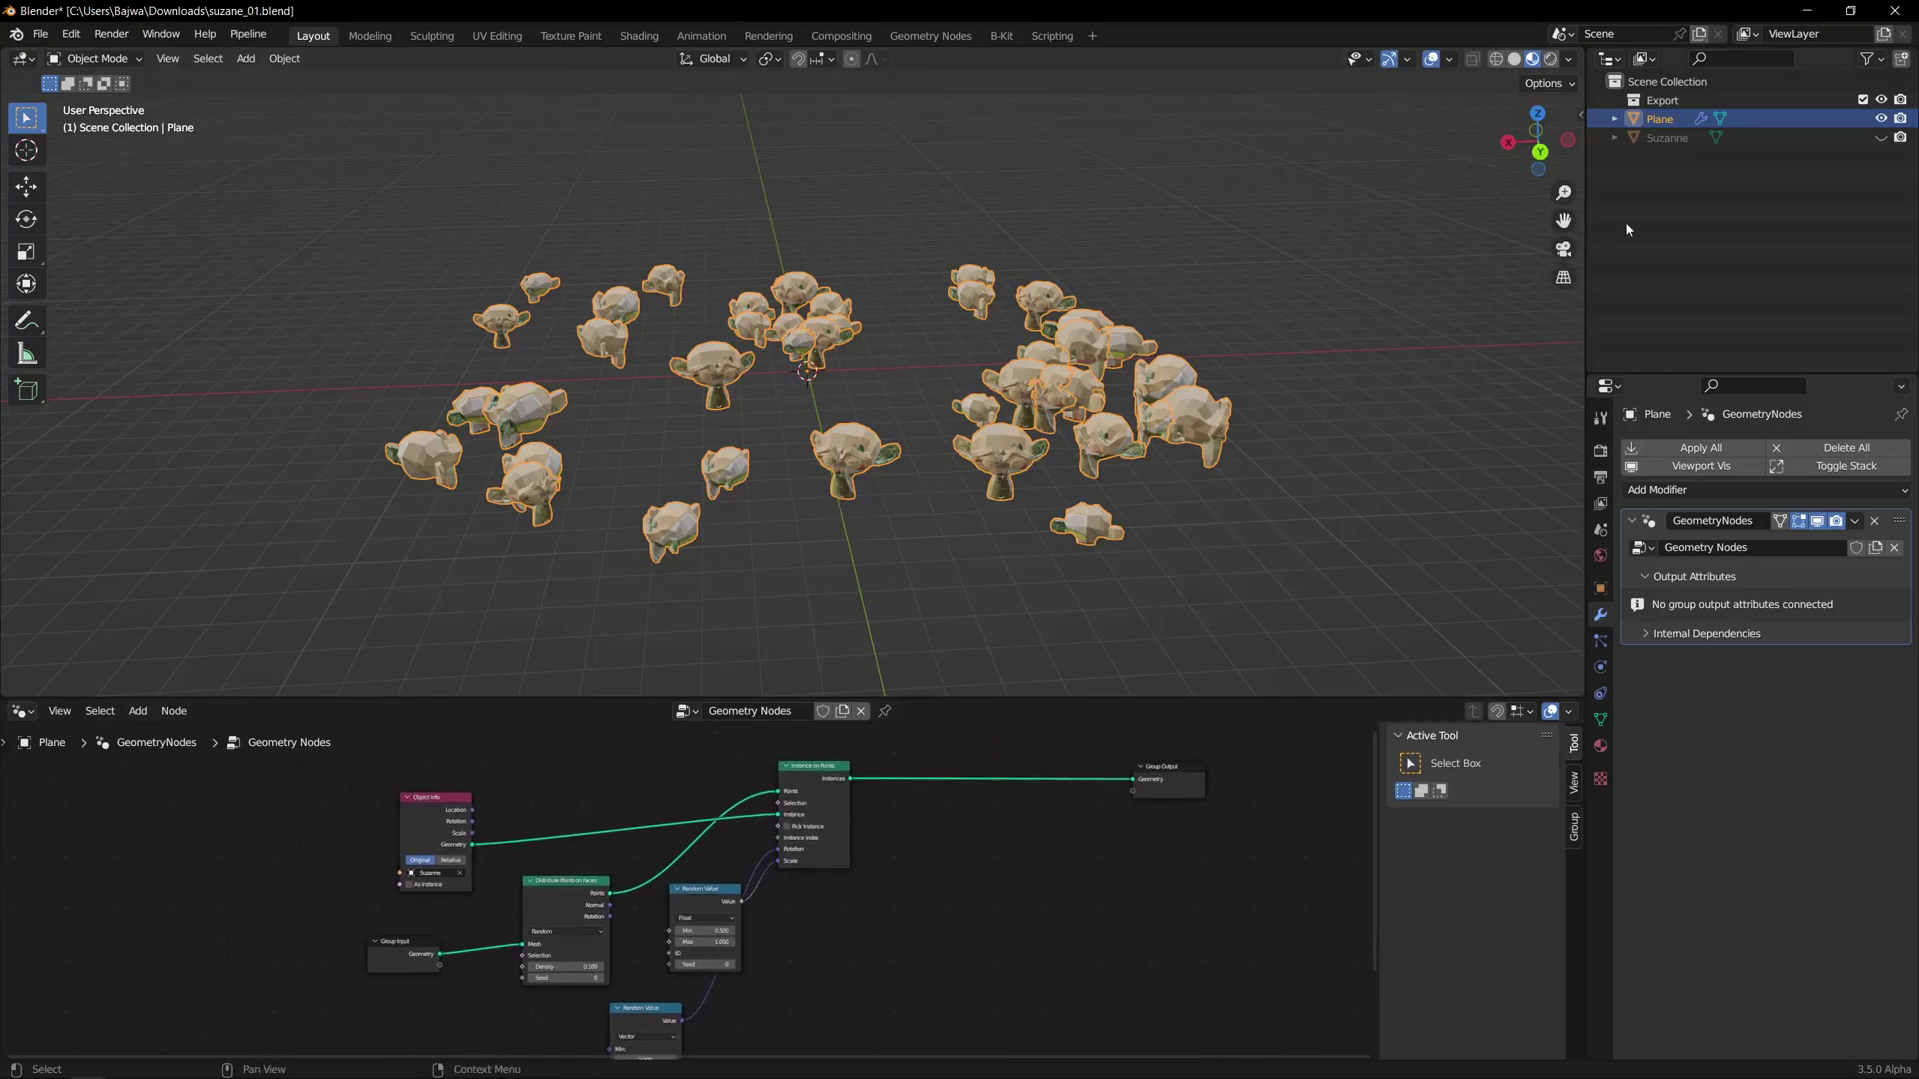
click(1815, 519)
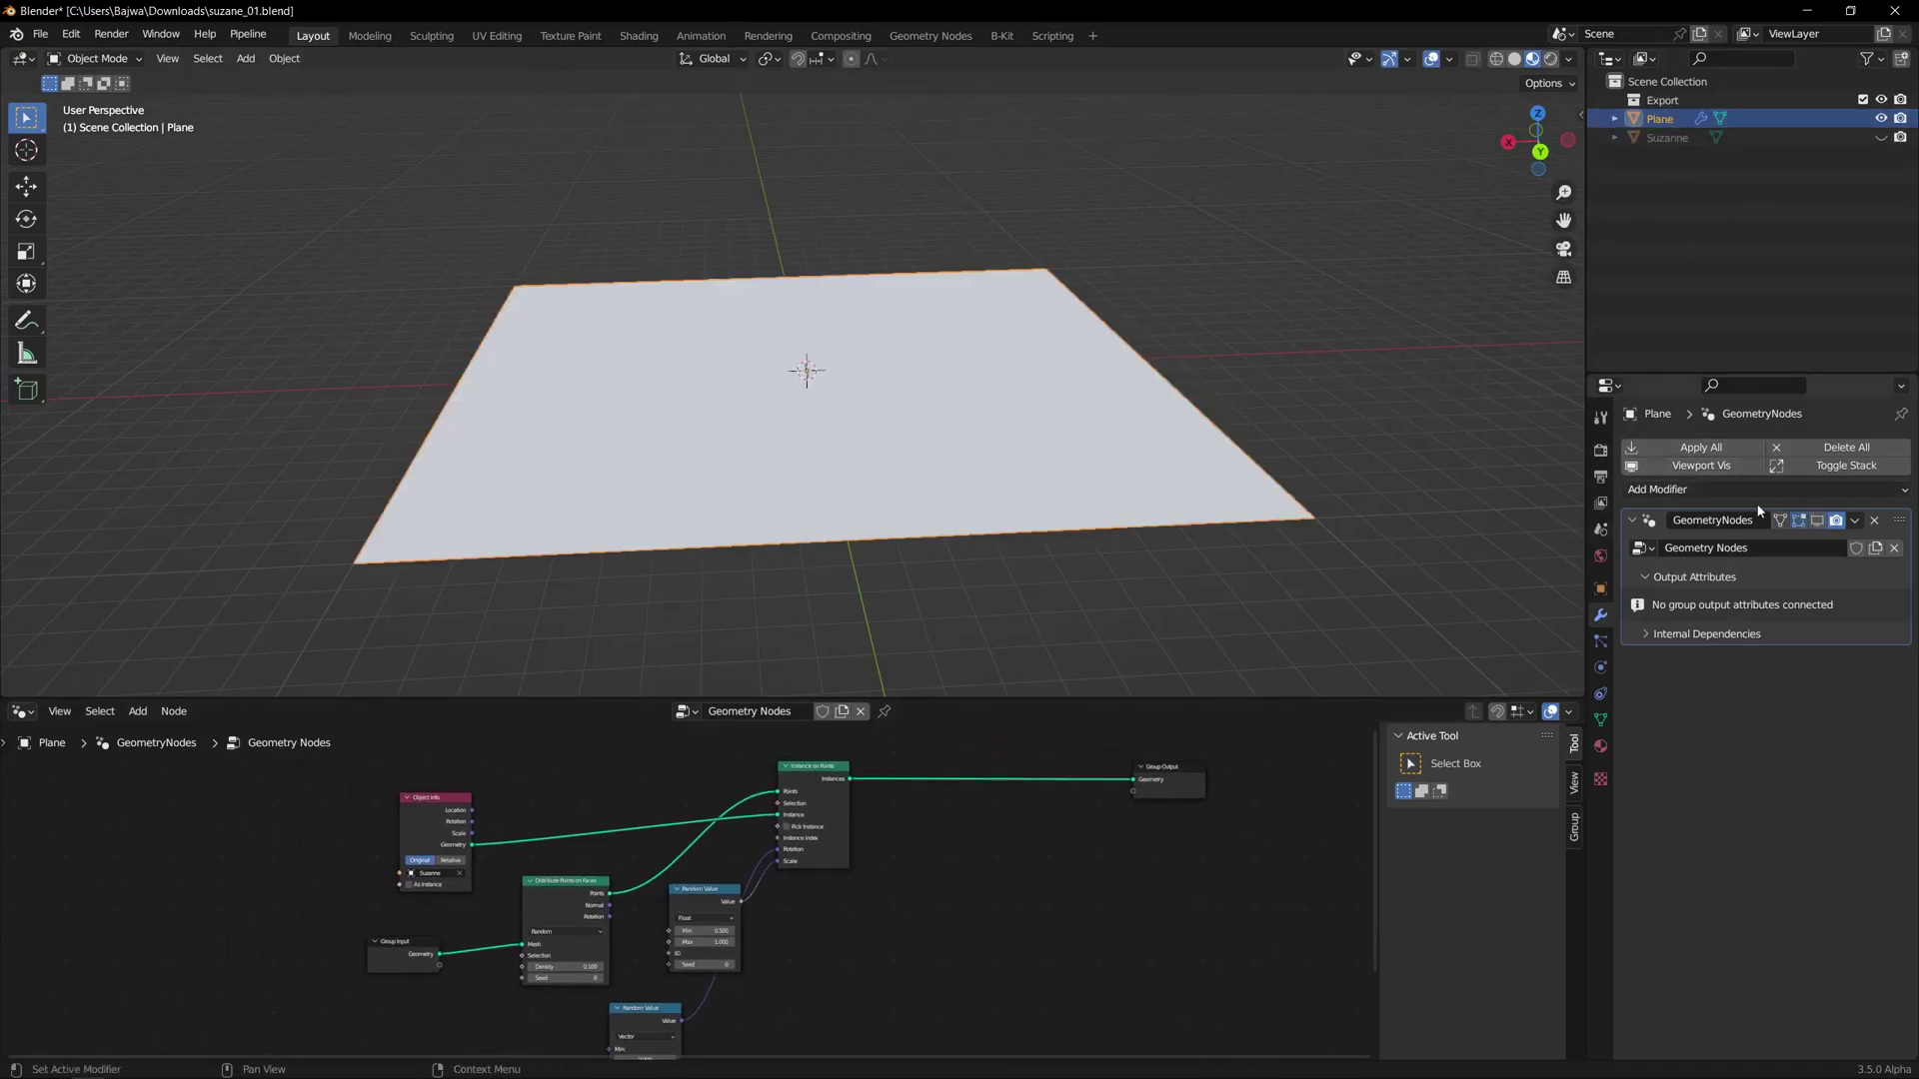
click(1815, 519)
click(557, 892)
drag(433, 820, 432, 818)
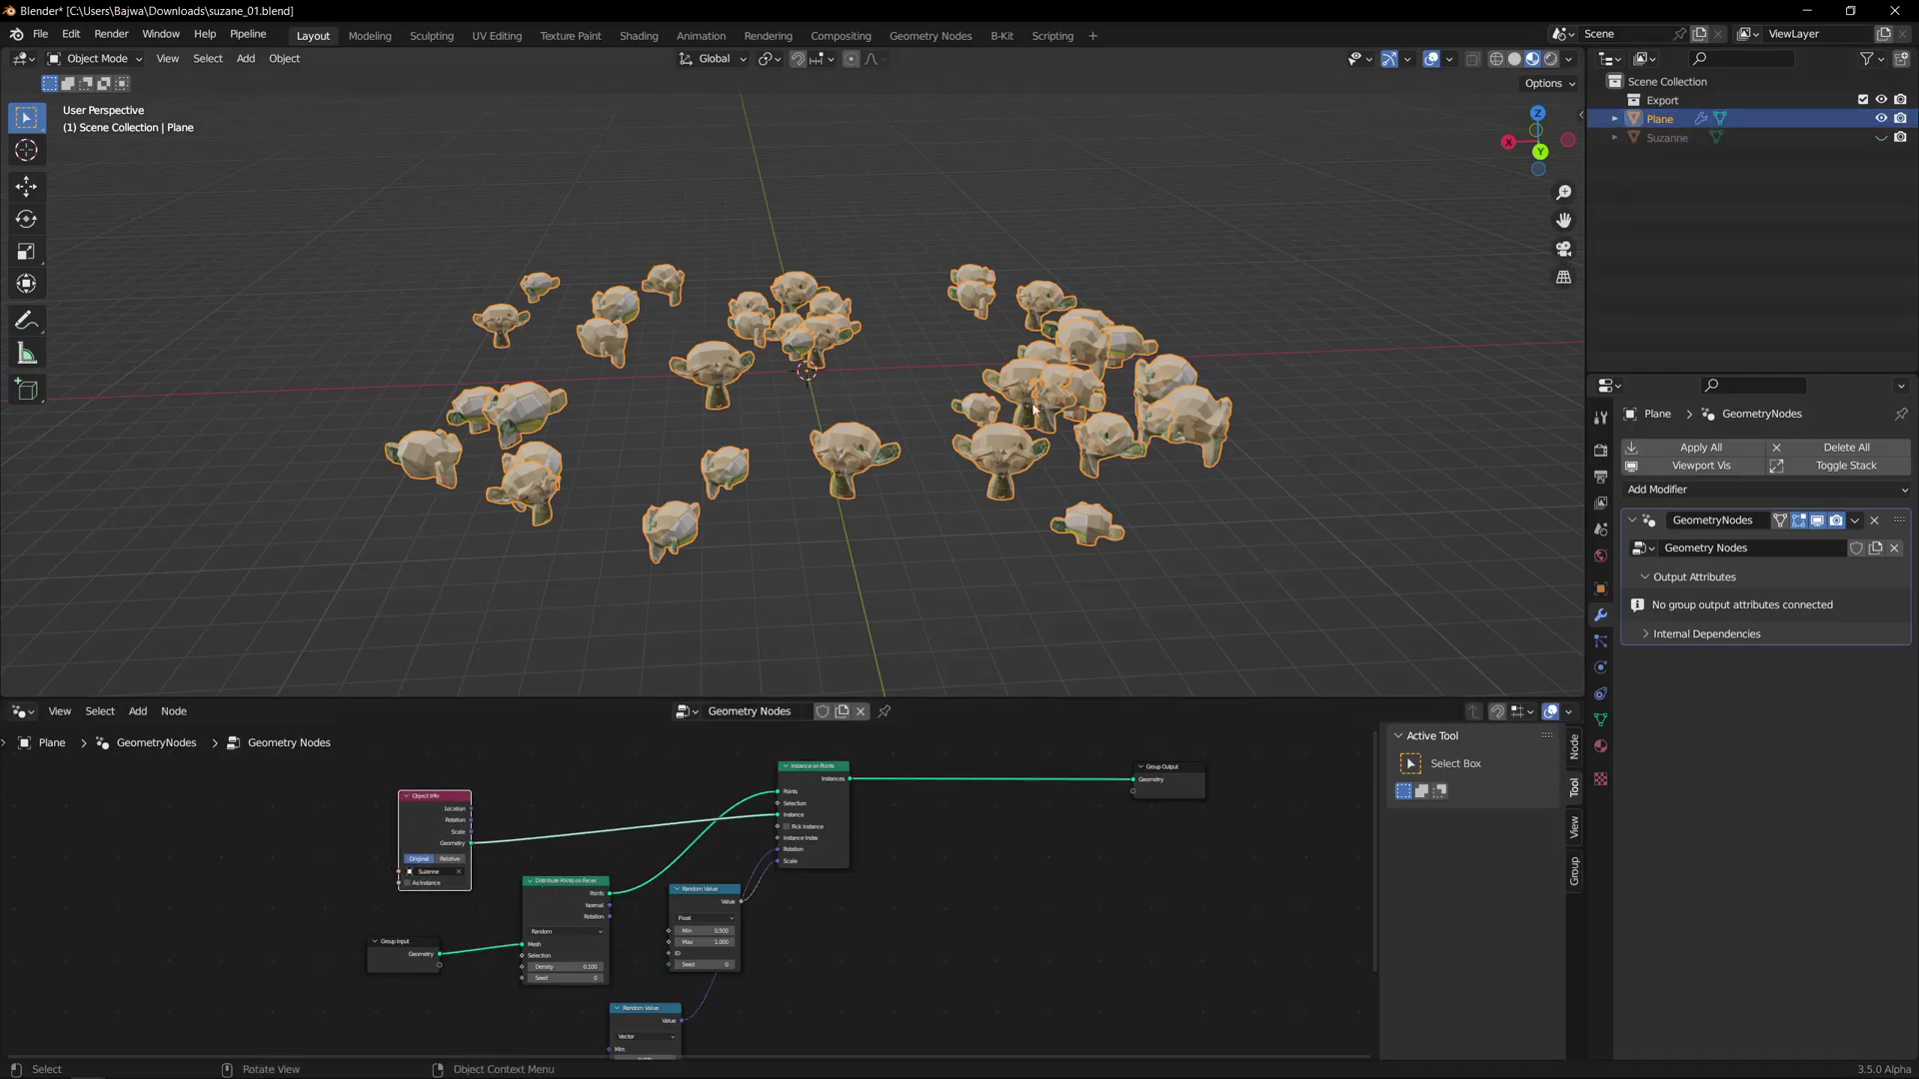
drag(718, 917, 715, 914)
drag(648, 1030, 700, 1020)
middle_drag(835, 988, 842, 904)
middle_drag(770, 445, 1209, 527)
middle_drag(1007, 756, 878, 892)
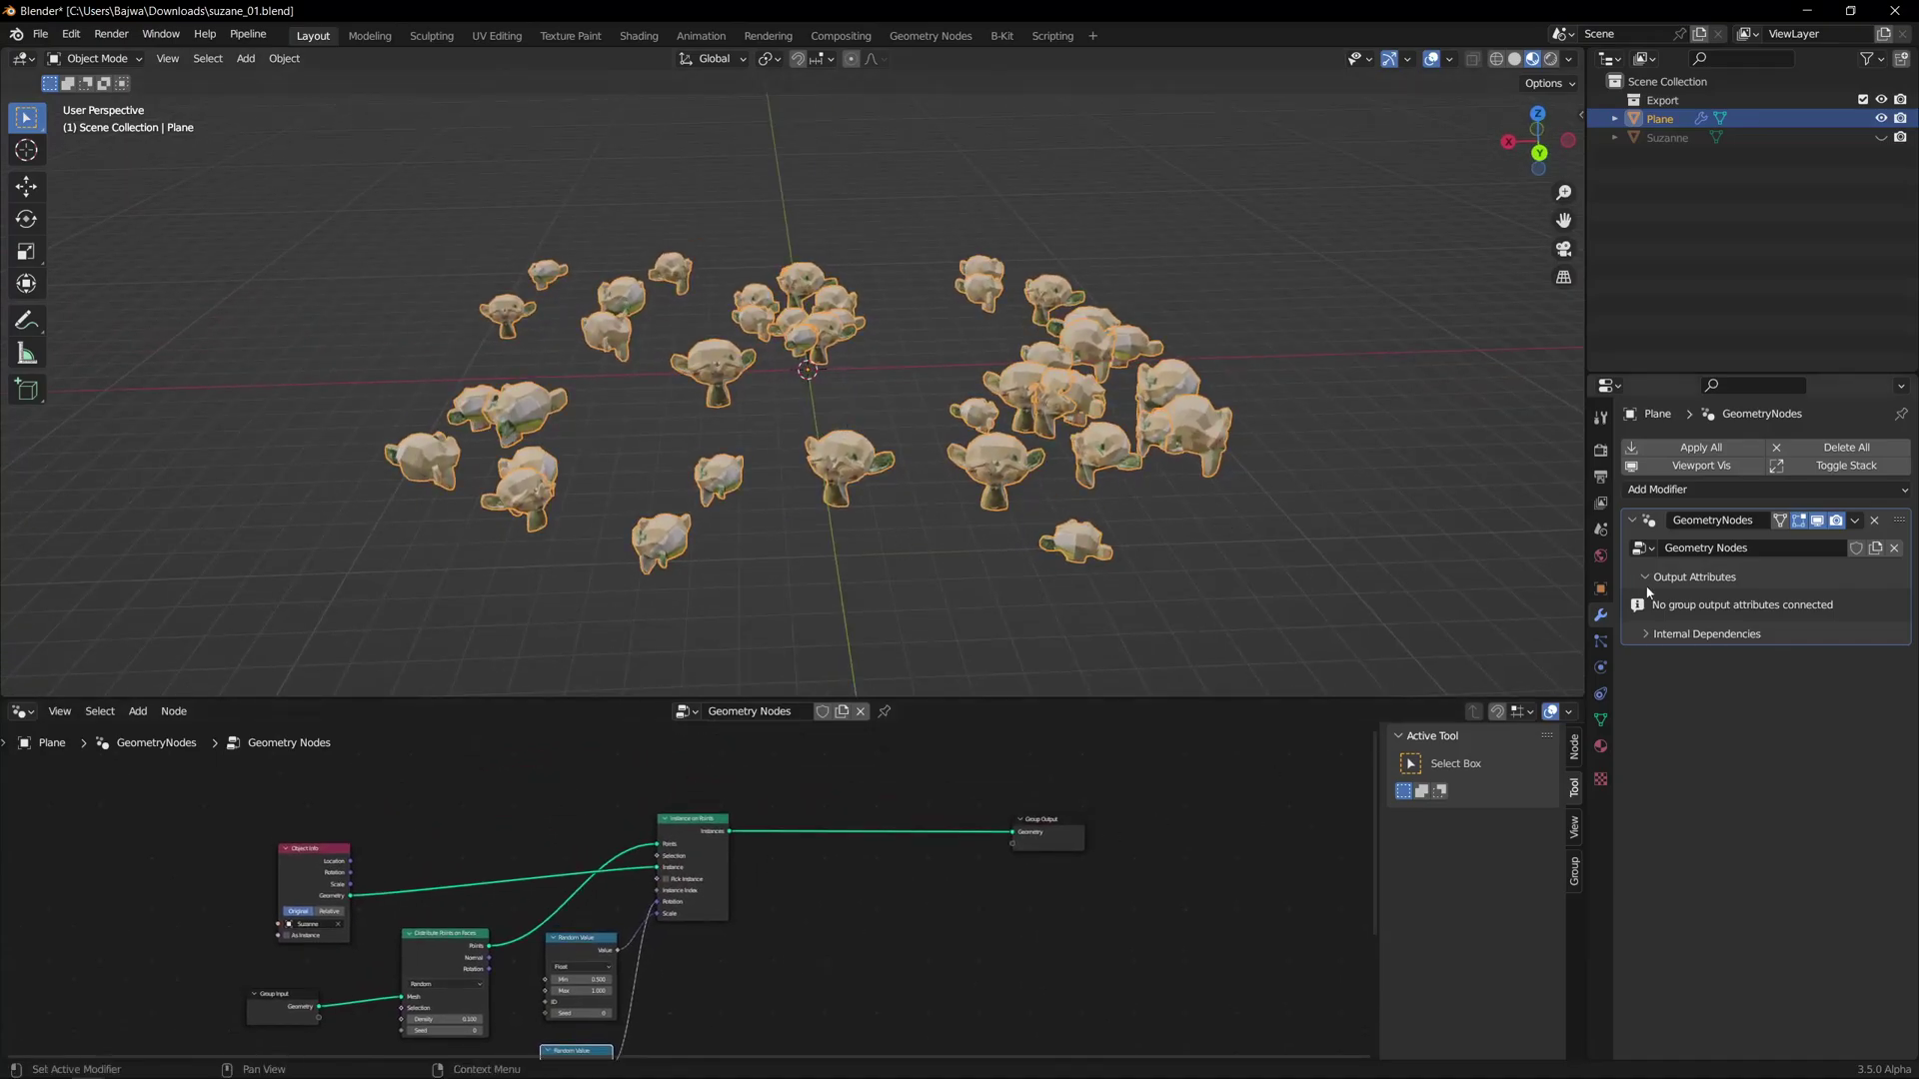
click(1856, 522)
click(1764, 561)
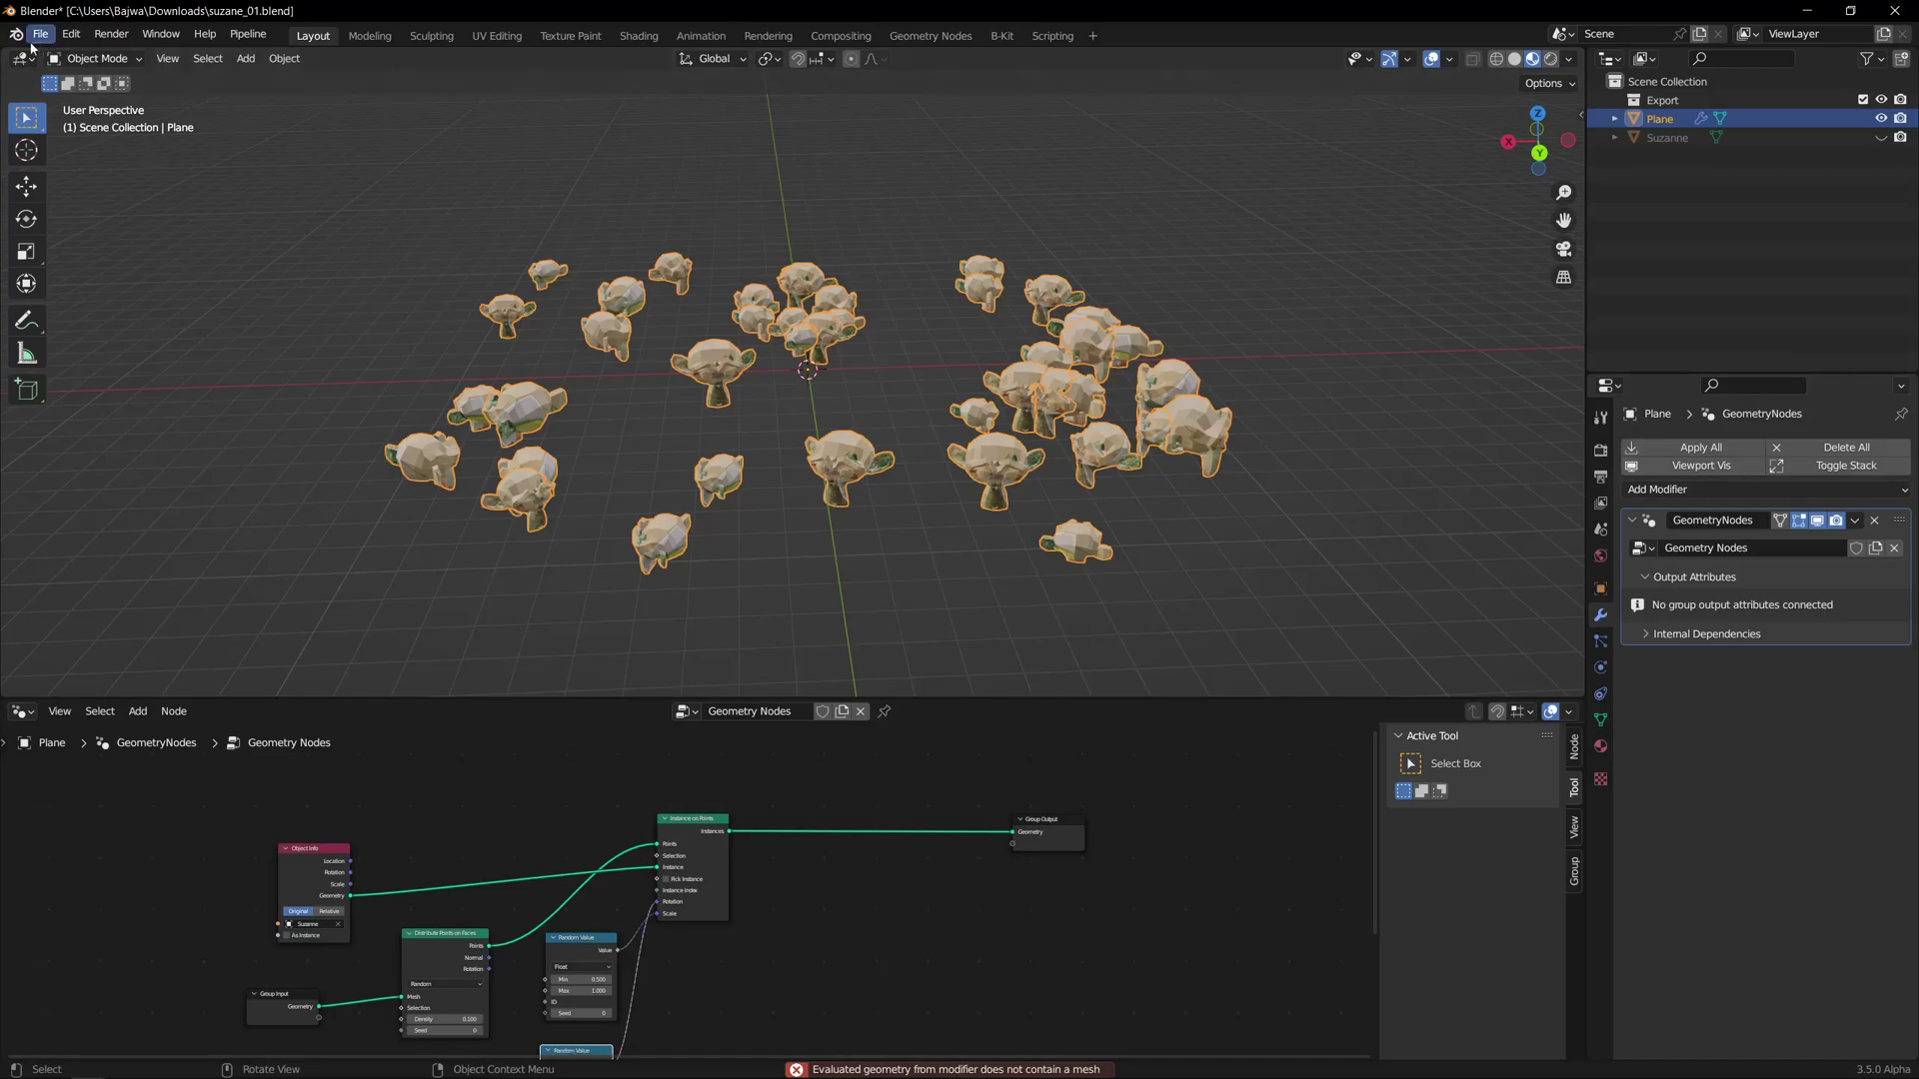
click(17, 34)
click(60, 54)
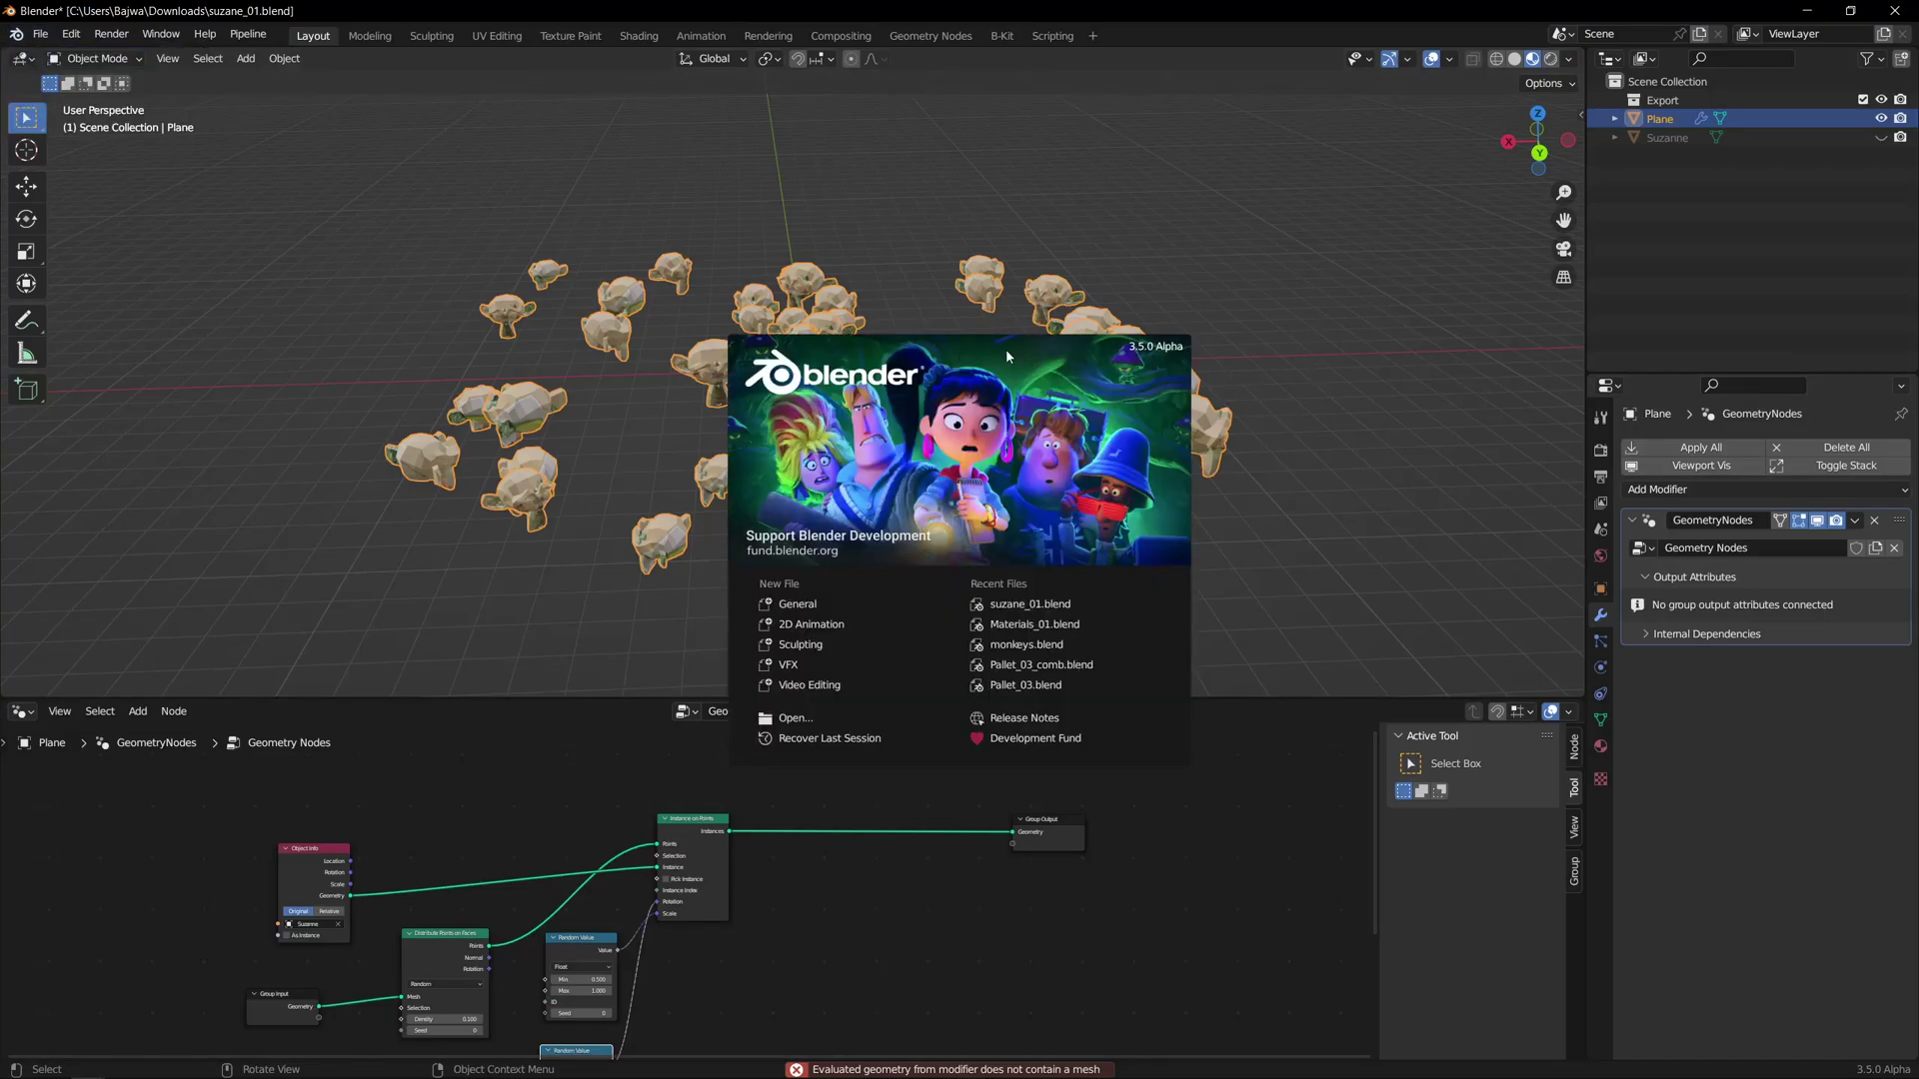
click(1020, 327)
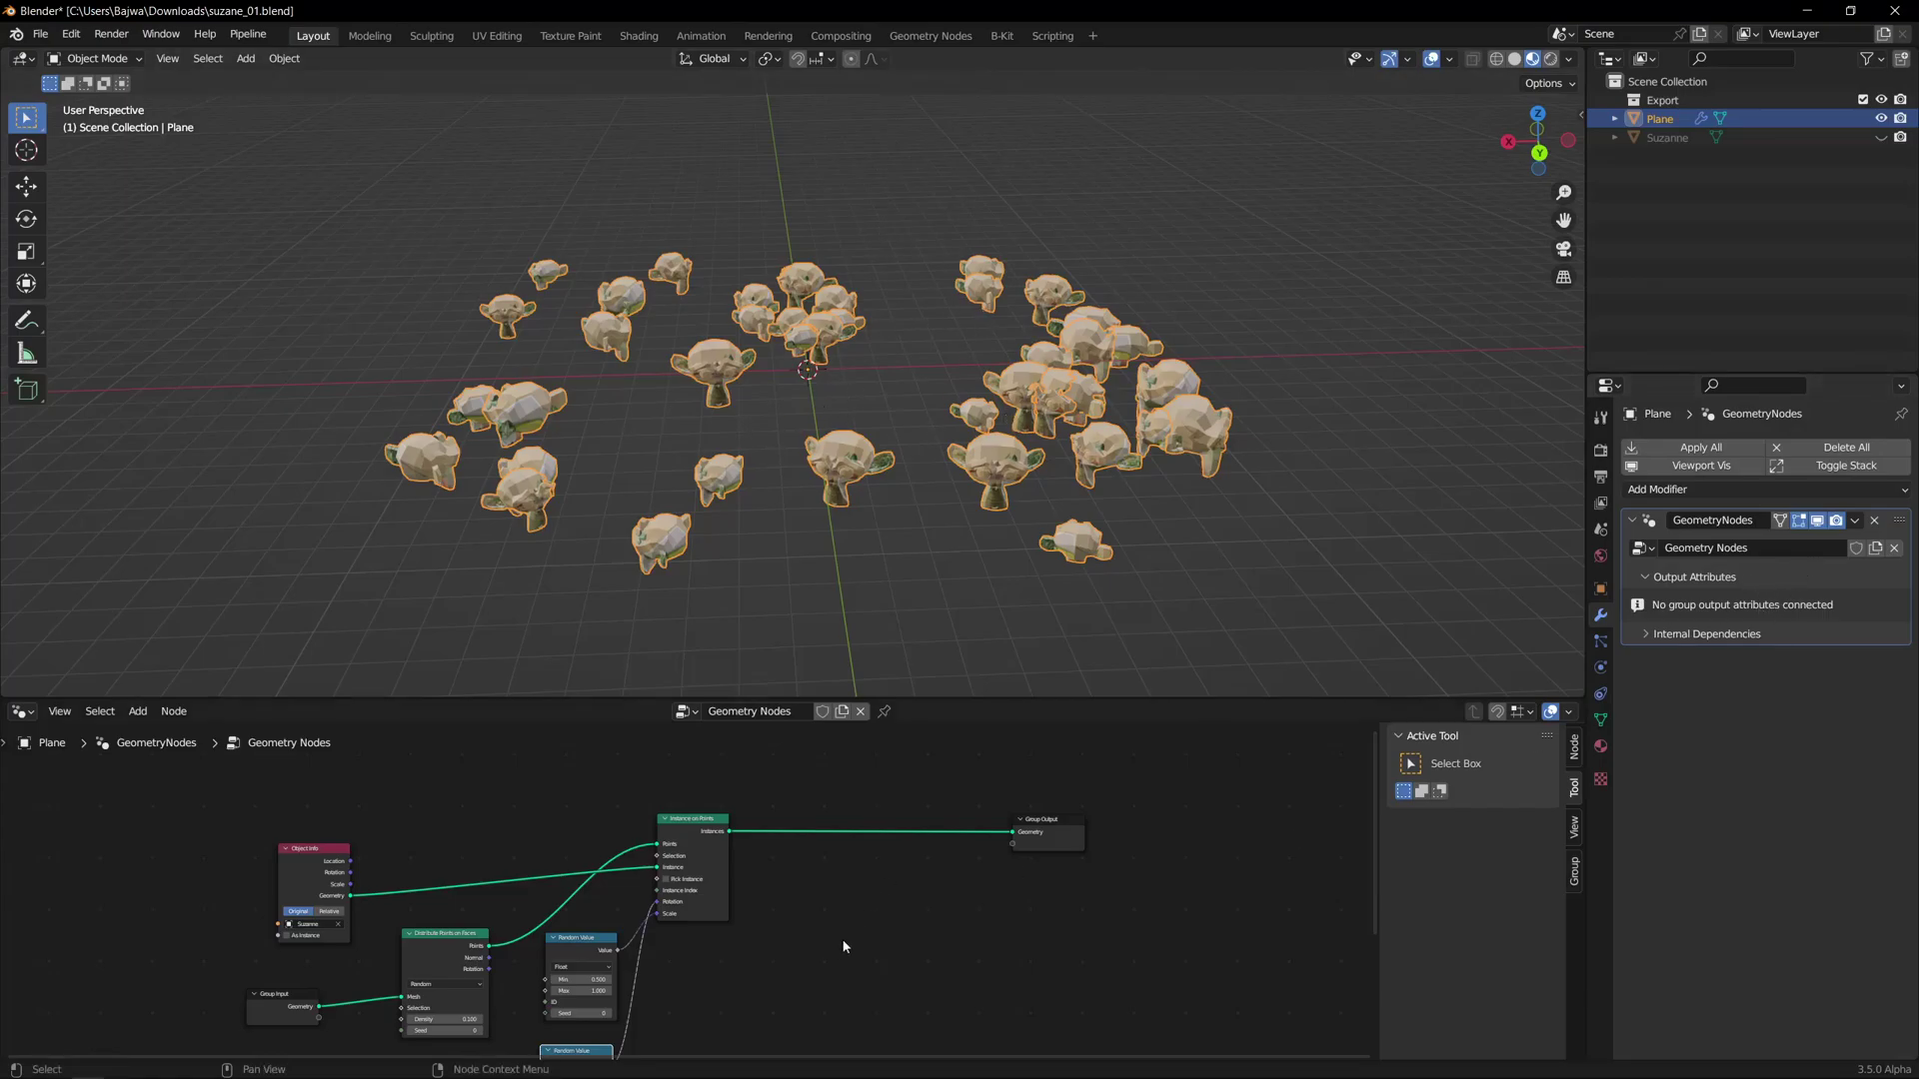
- Add a Realize Instances node via search 'reali' and drop it onto the link into Group Output
key(shift+a)
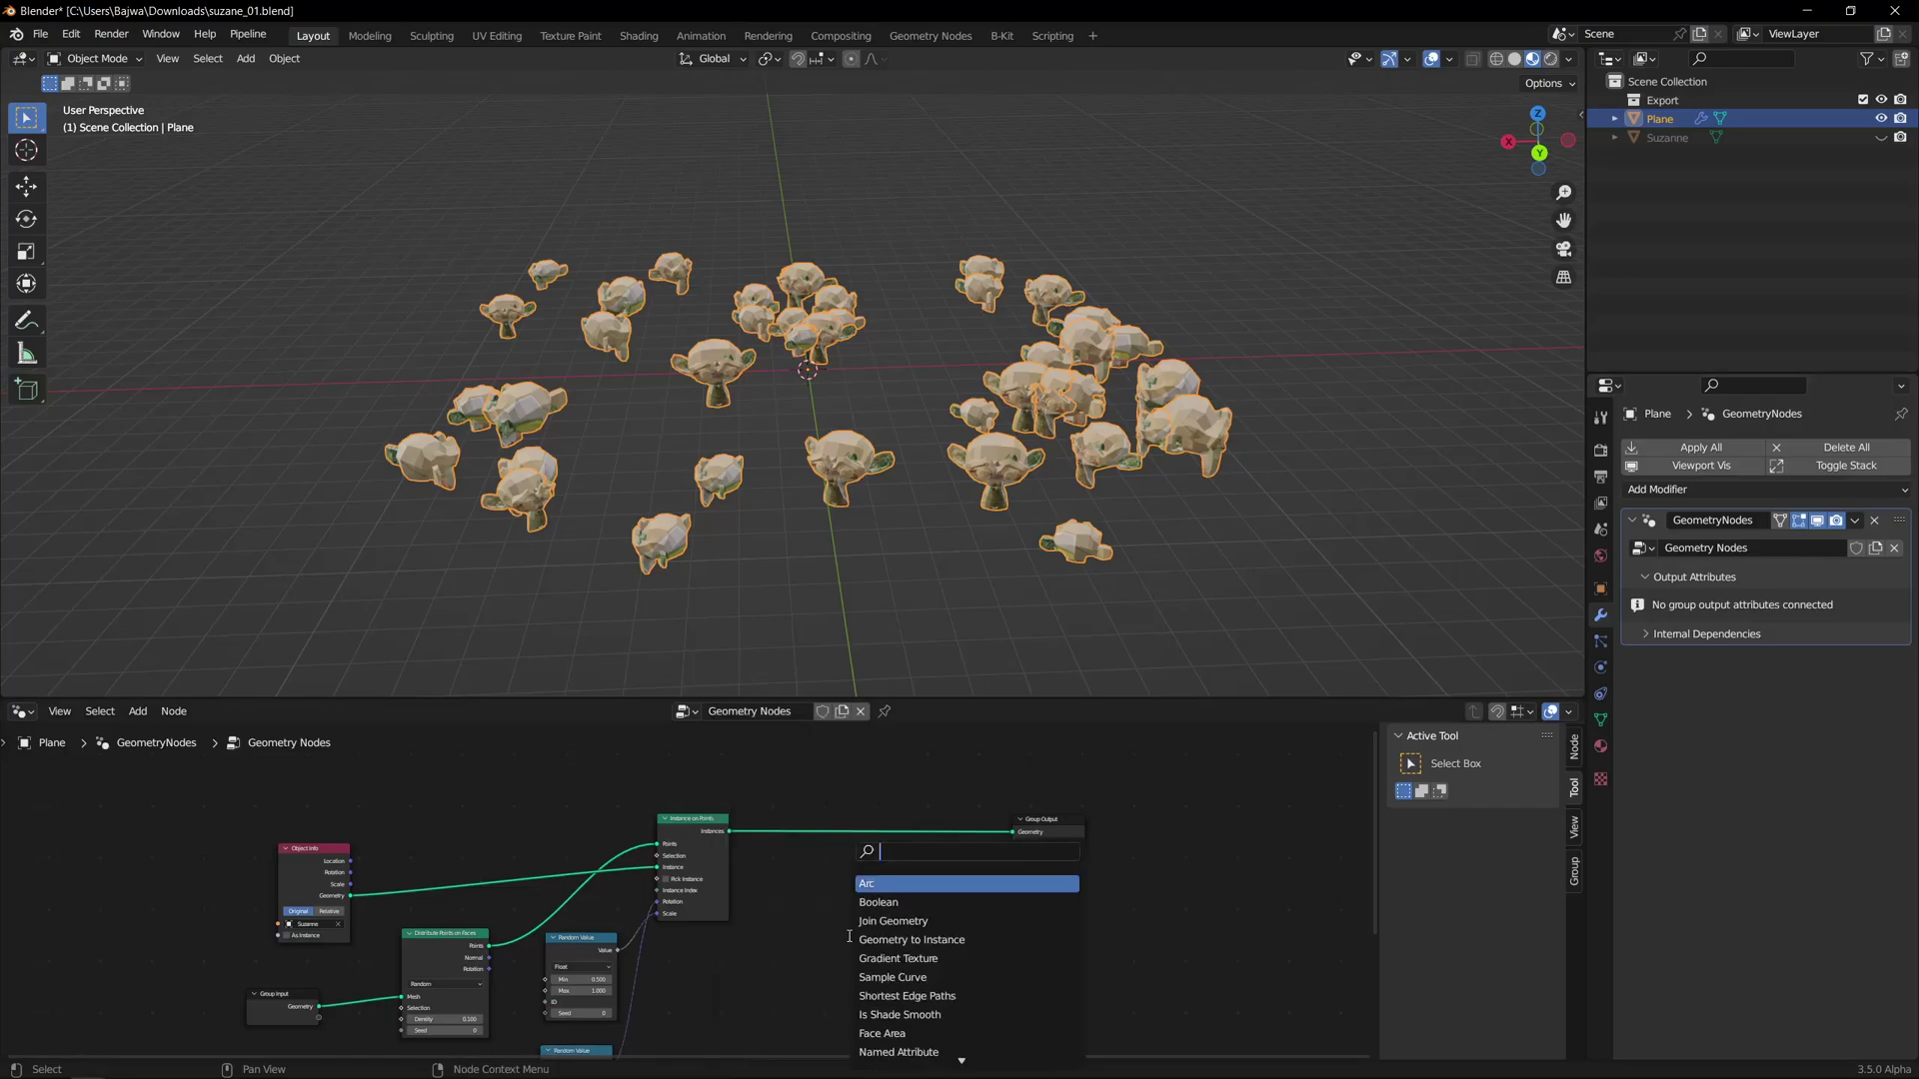
text(reali)
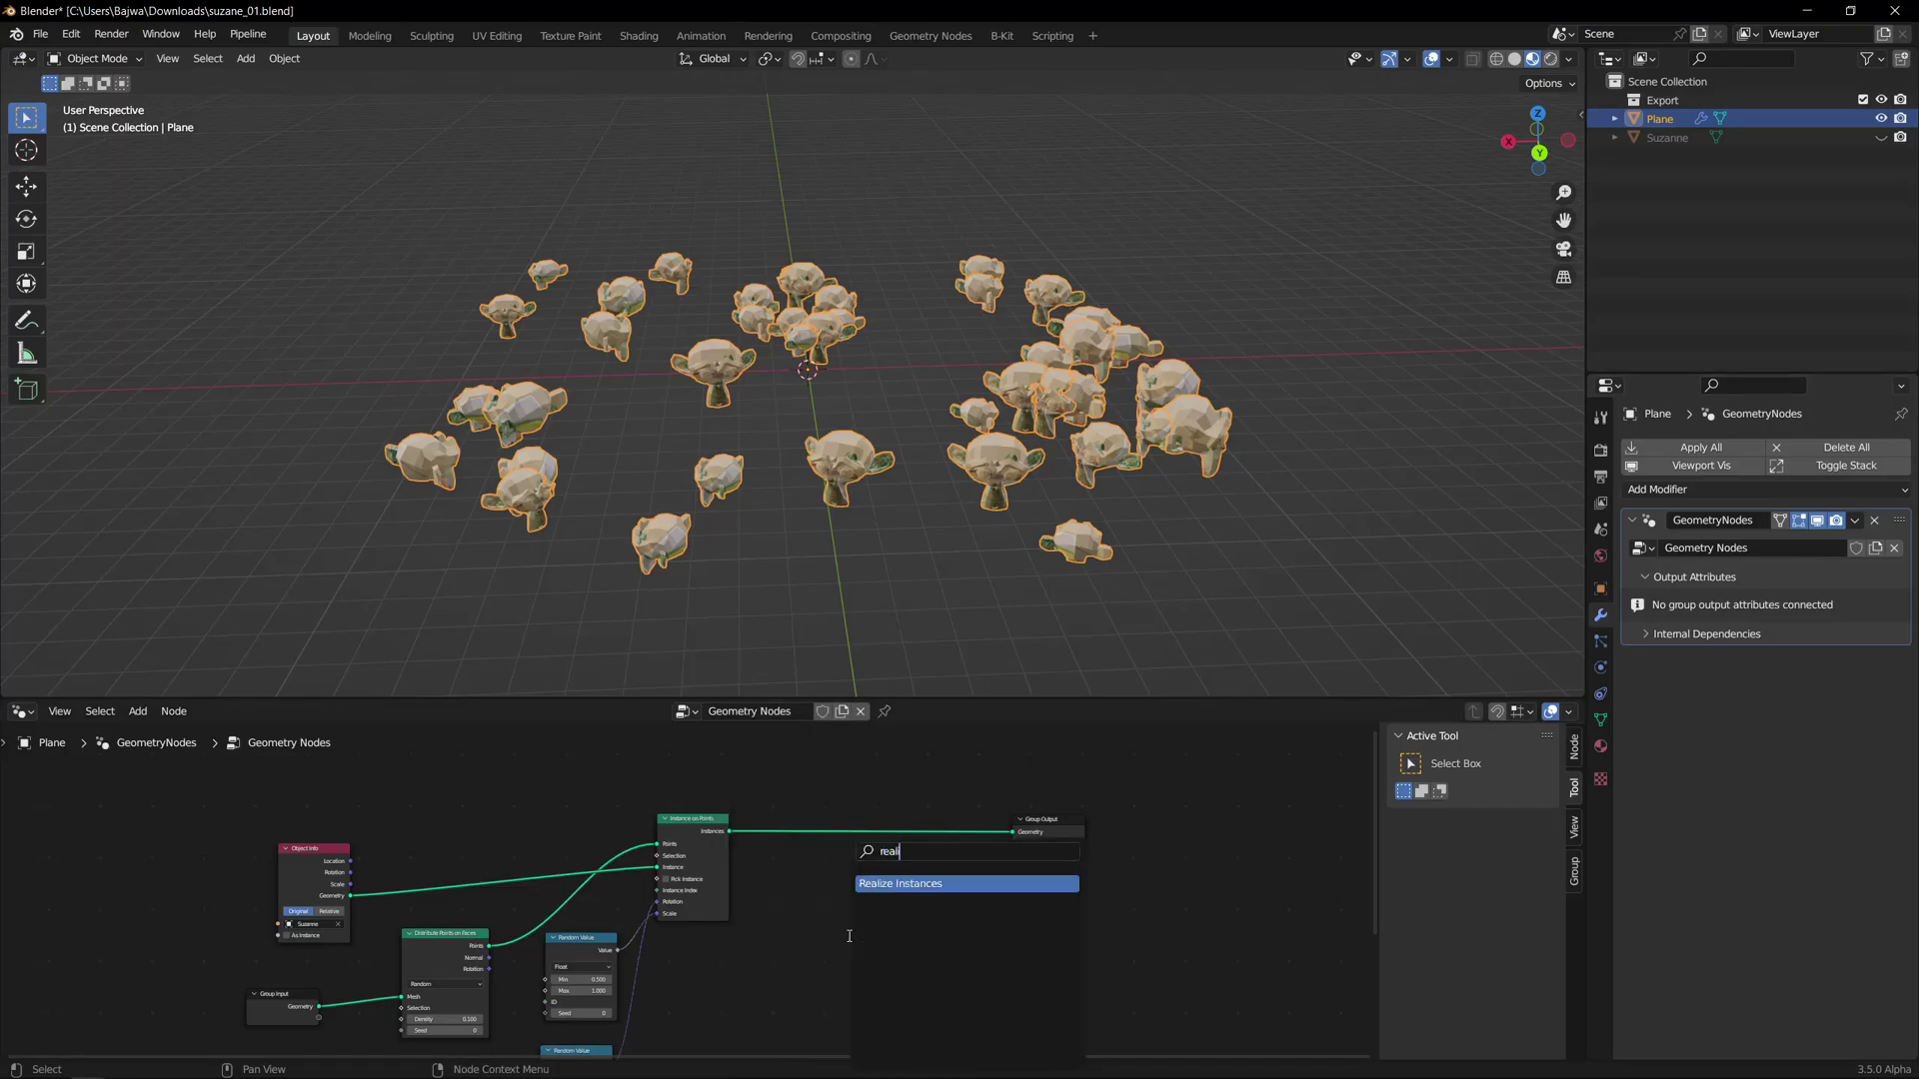
click(895, 881)
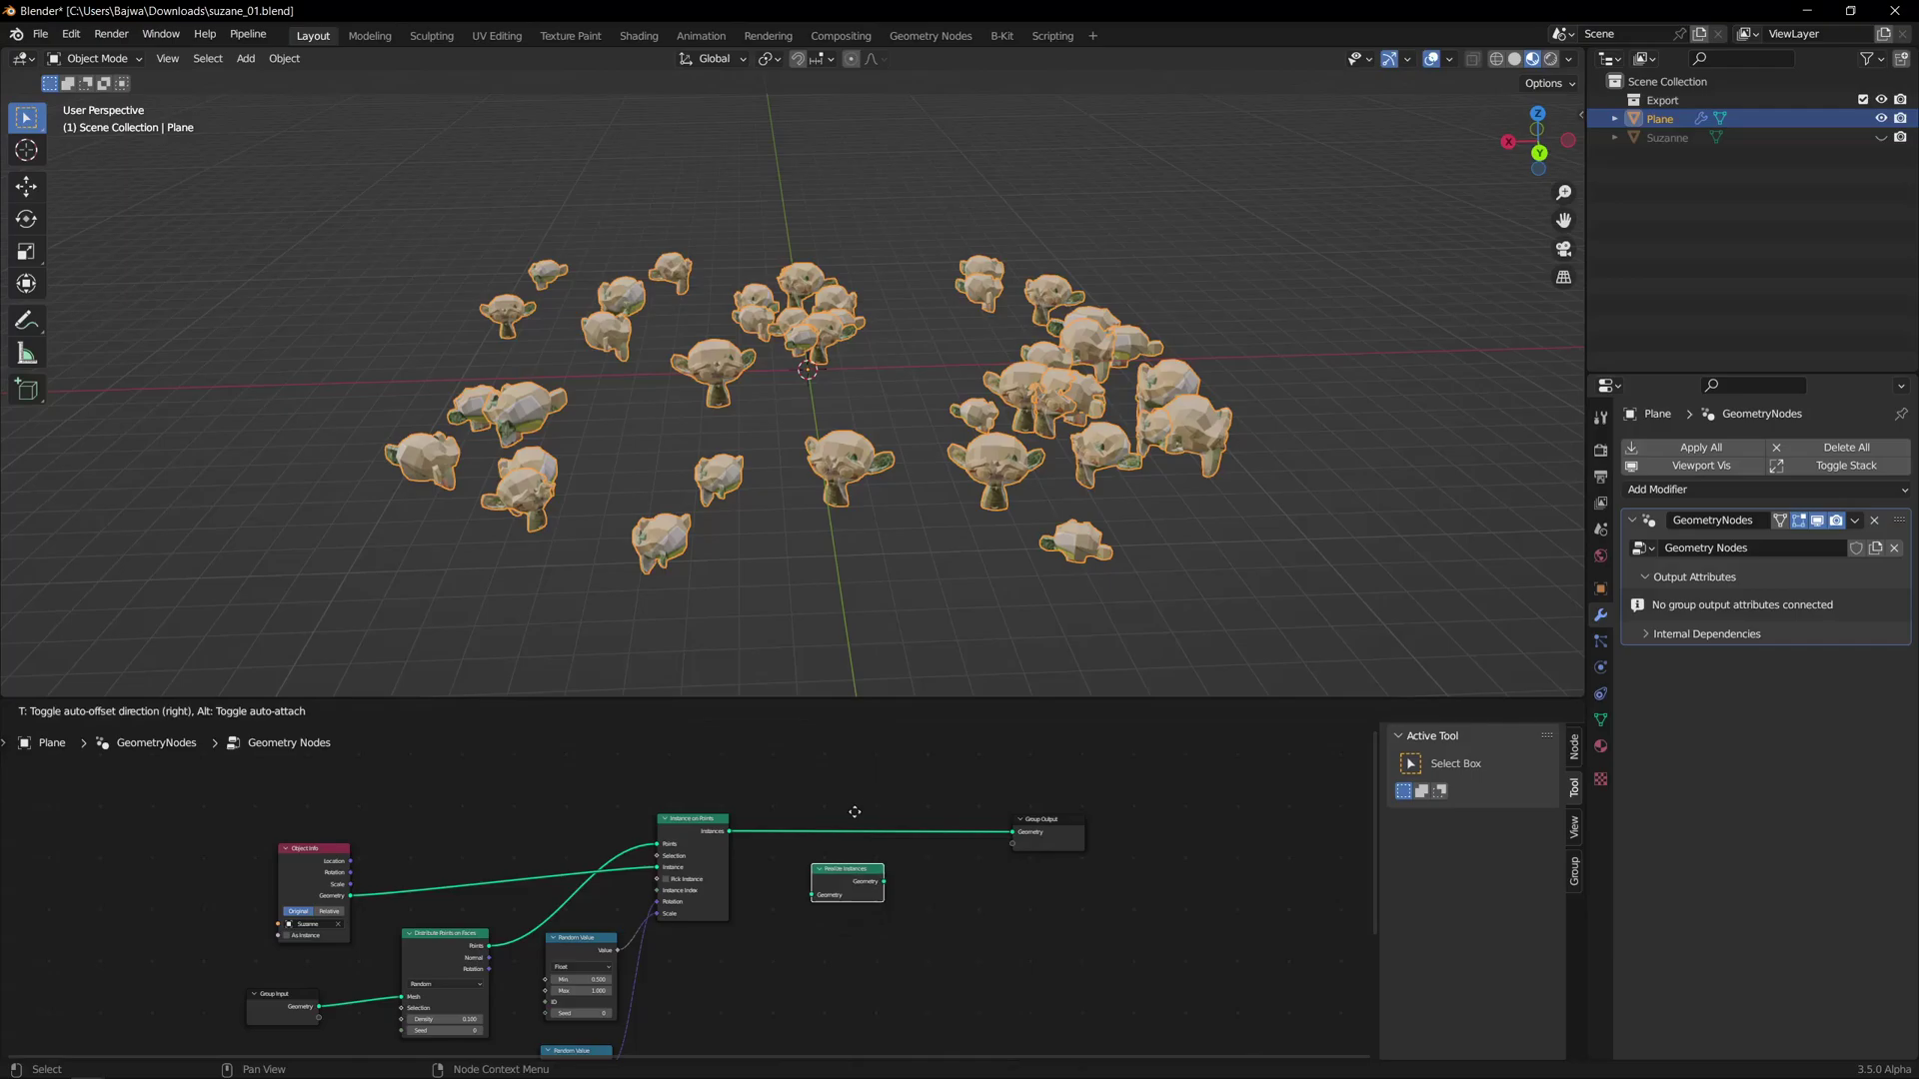
click(876, 779)
scroll(848, 470, down, 3)
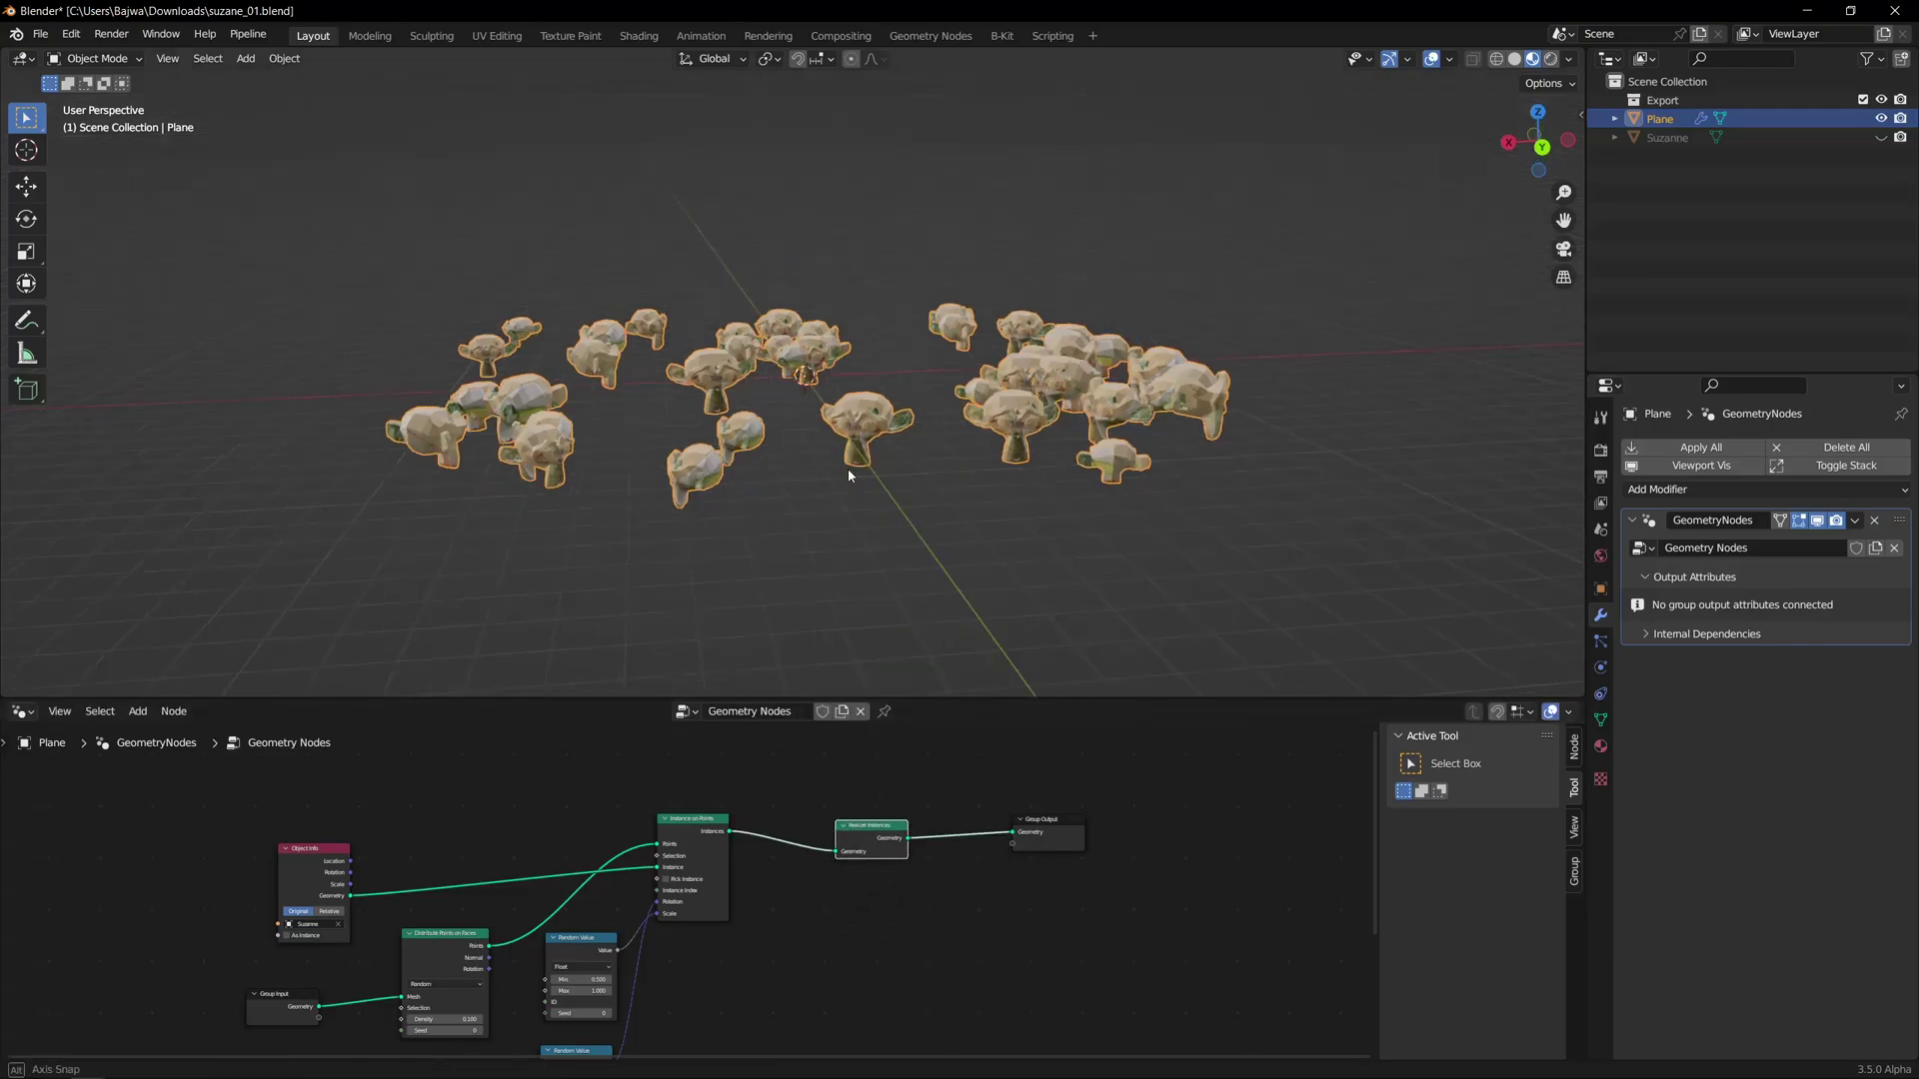
scroll(880, 468, up, 6)
scroll(921, 465, down, 4)
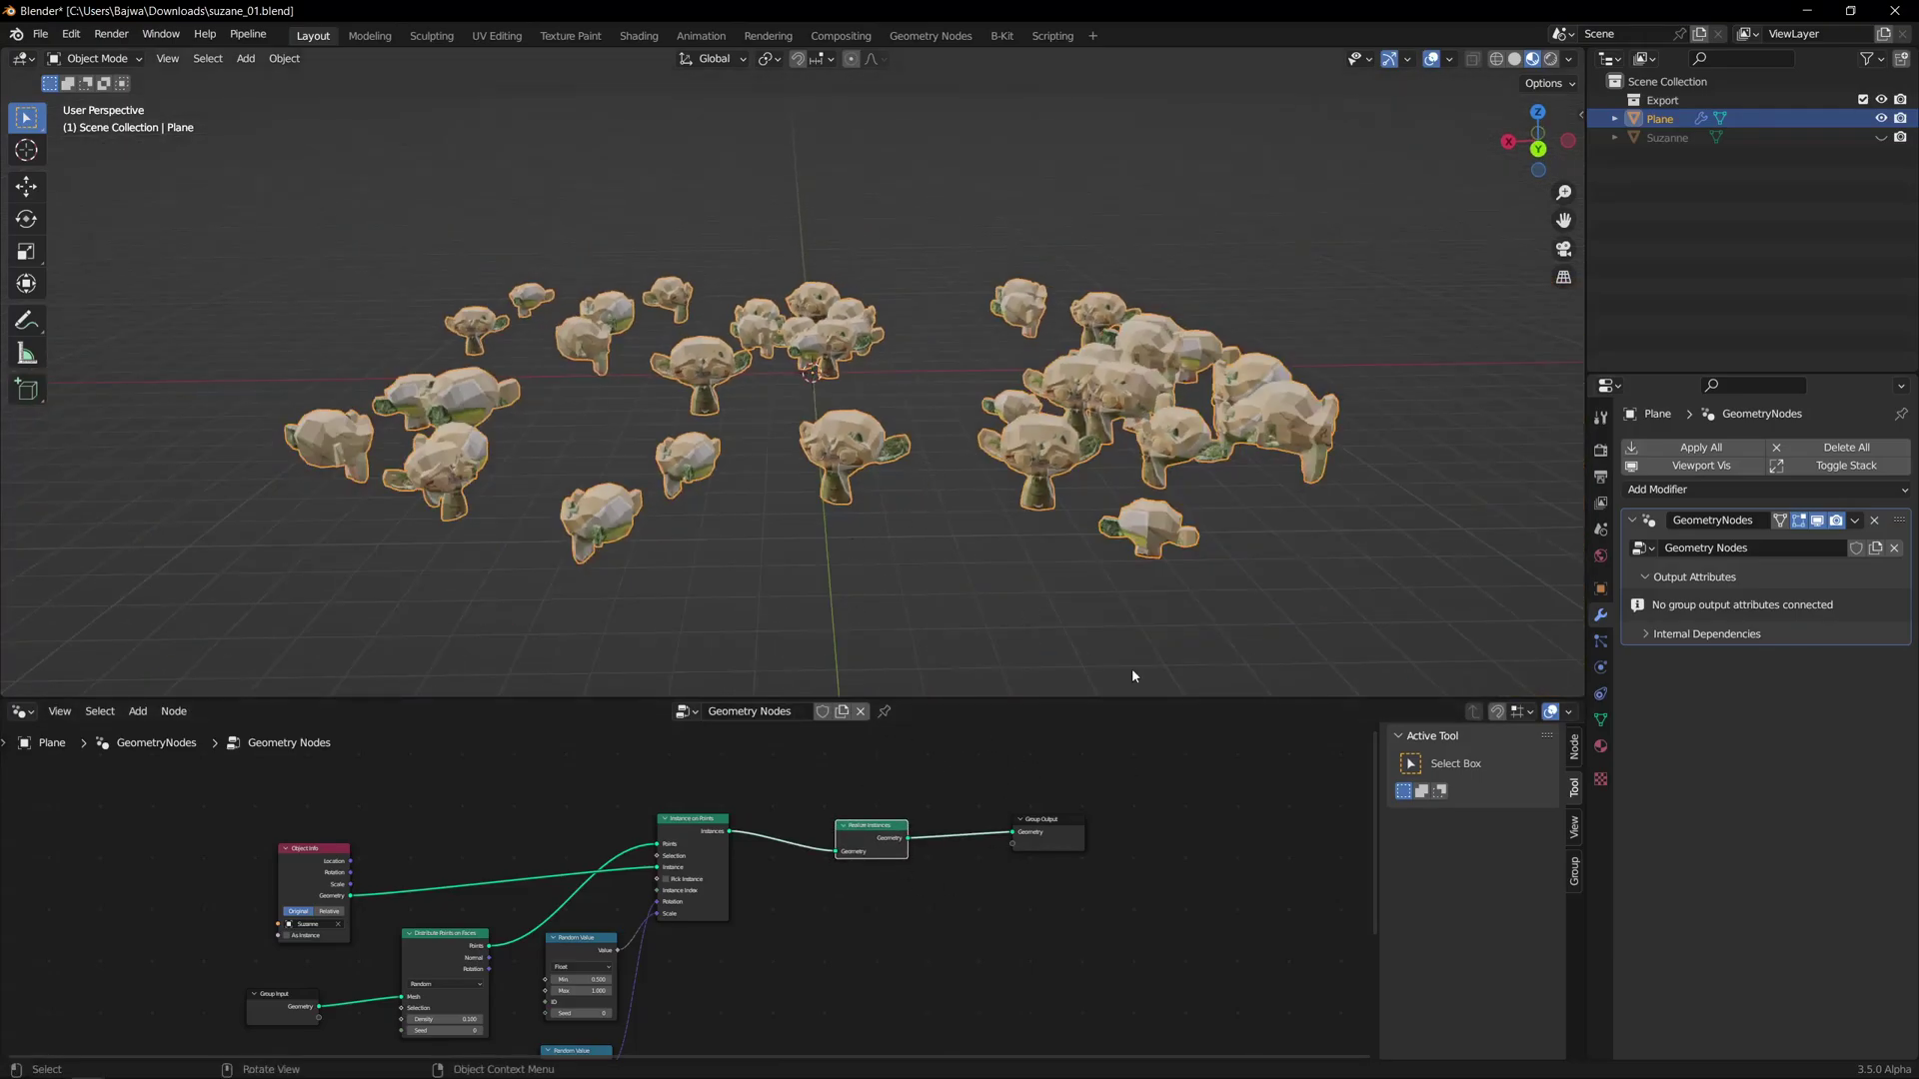
key(ctrl+a)
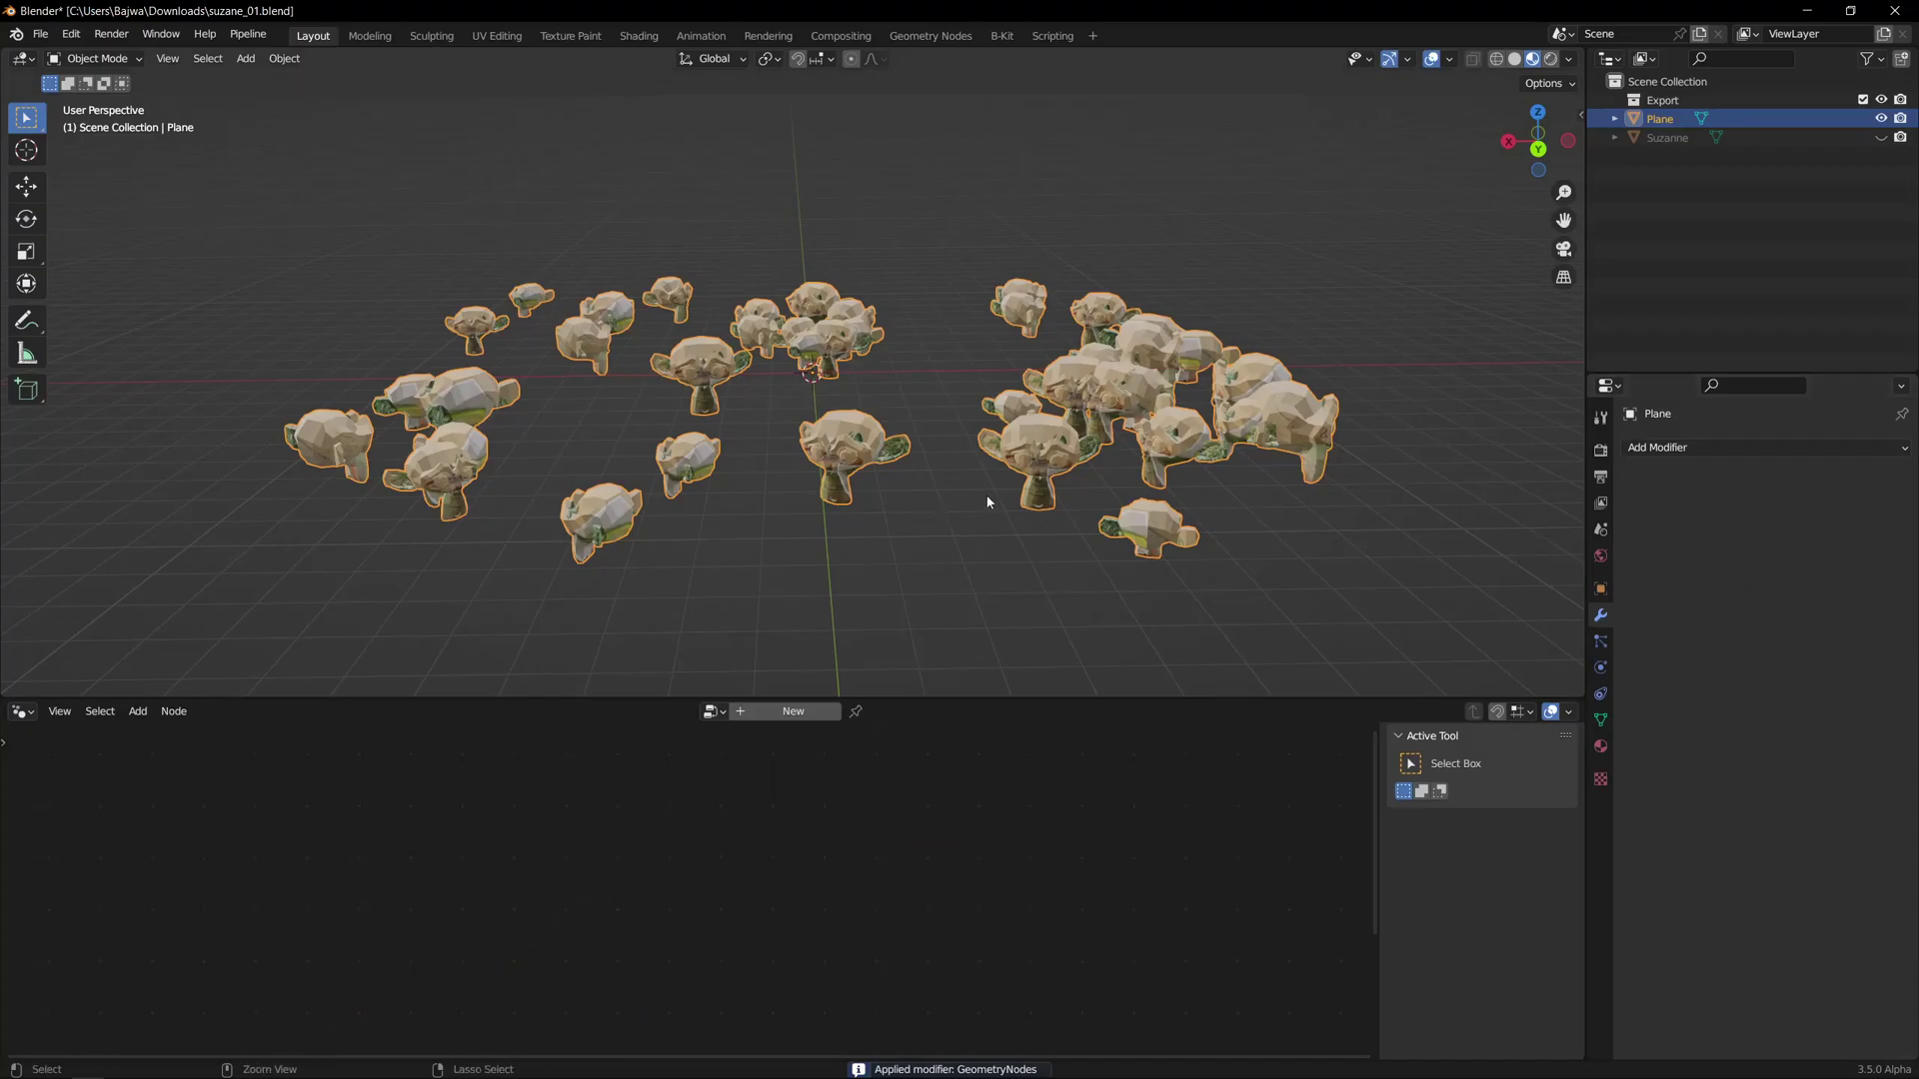
key(ctrl+z)
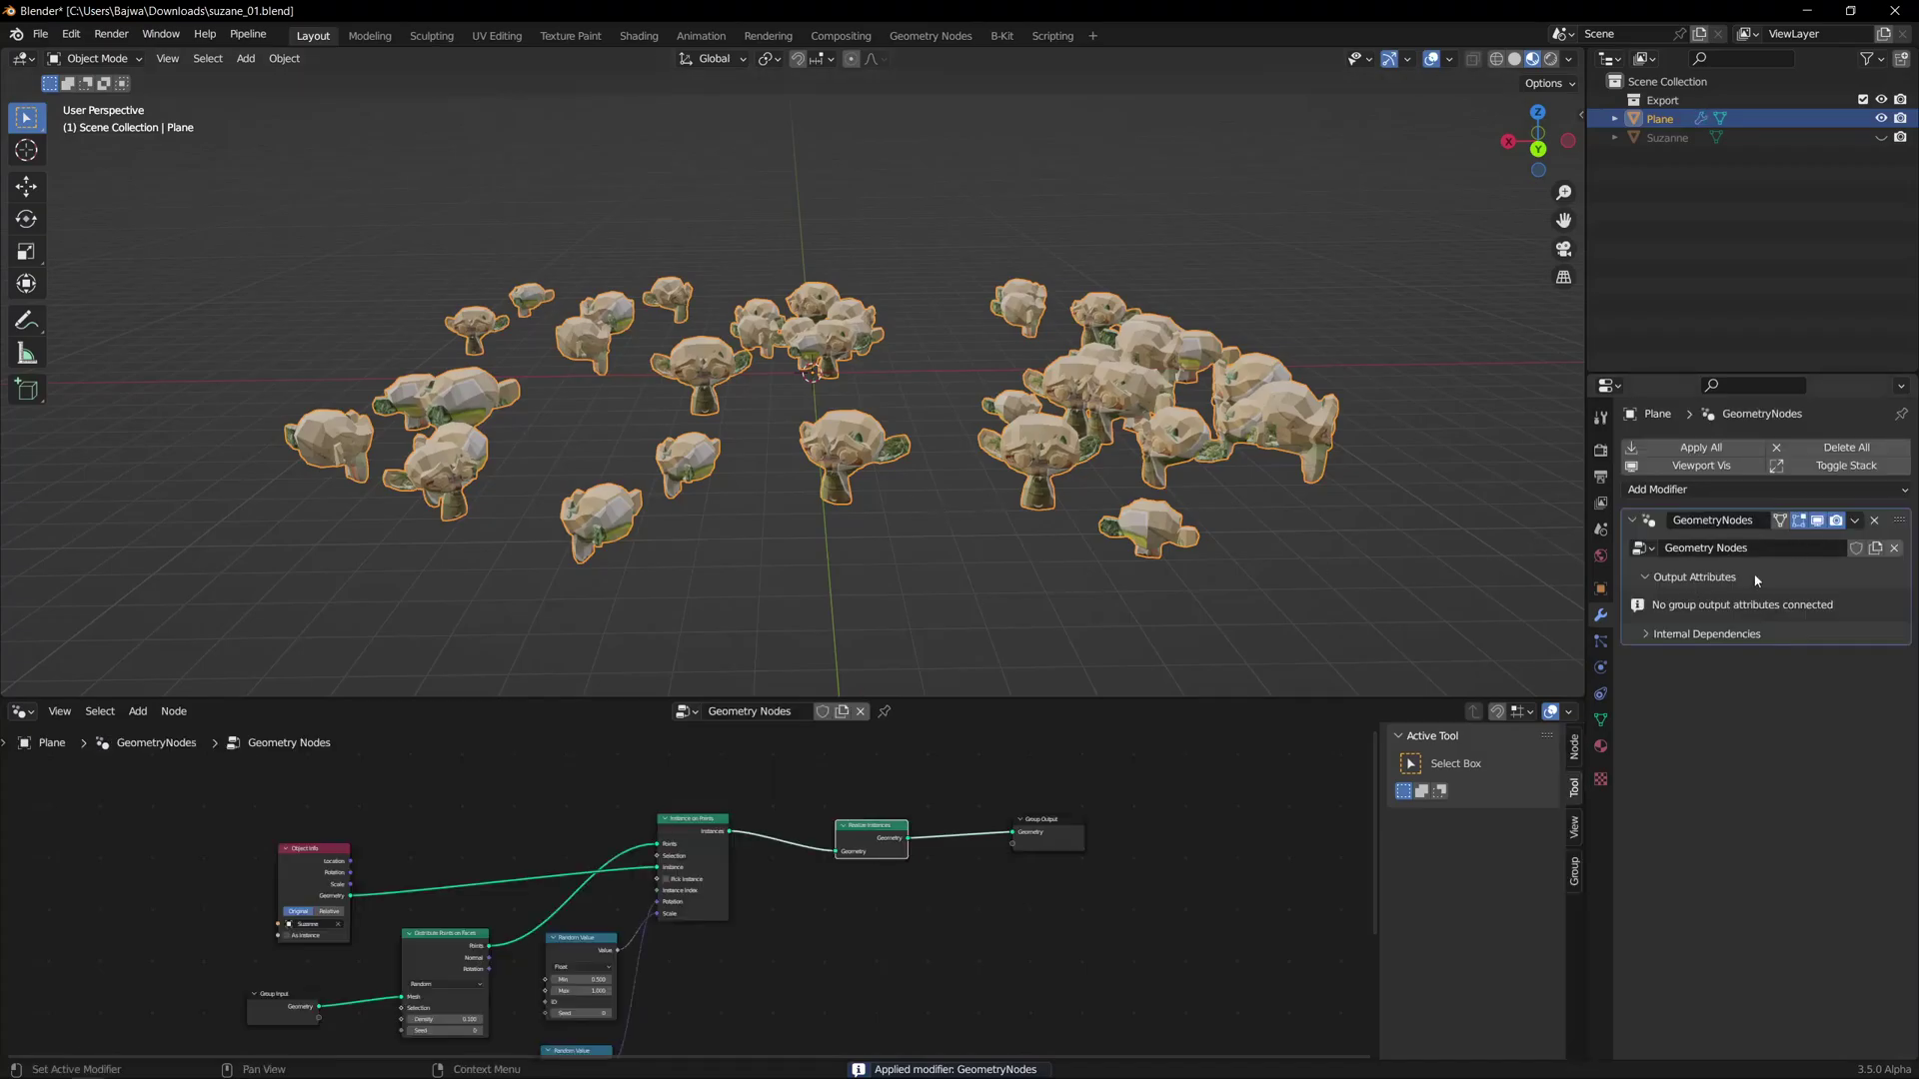
click(1856, 522)
click(1834, 548)
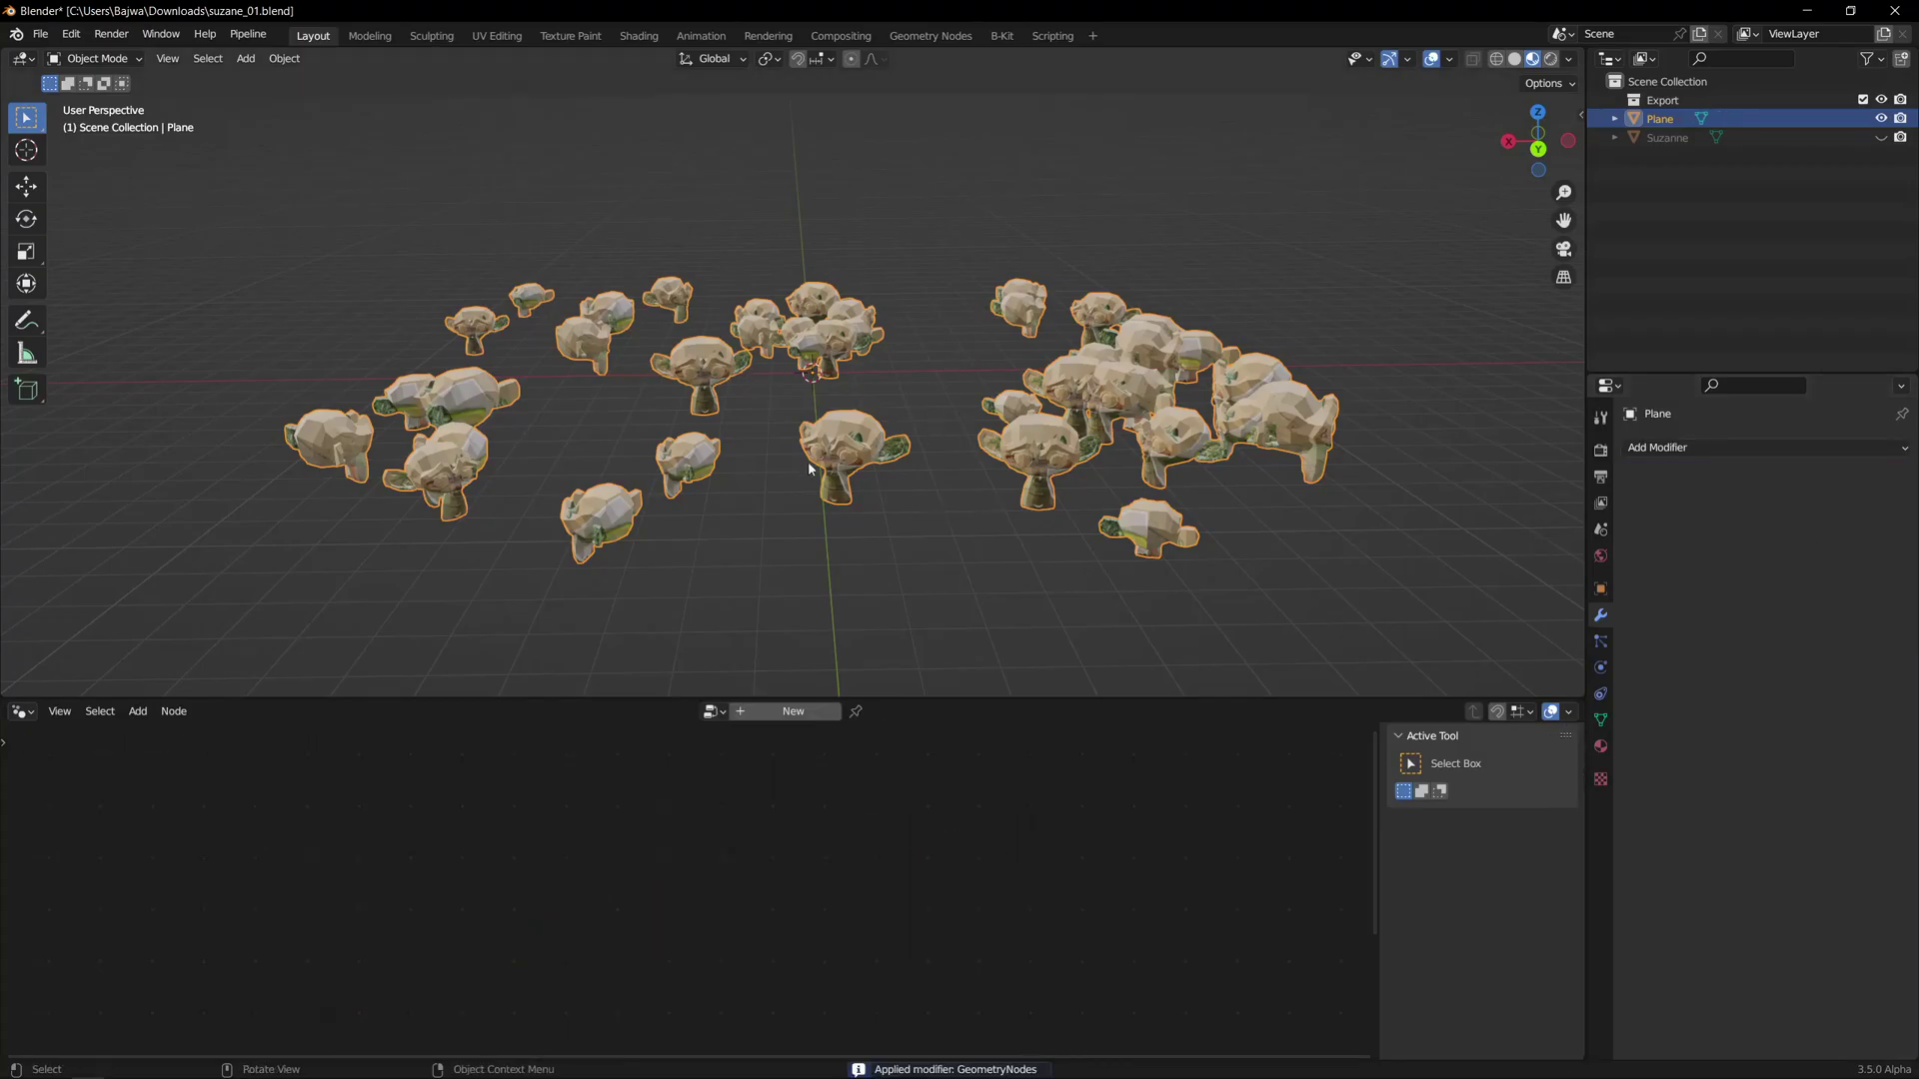
key(ctrl+z)
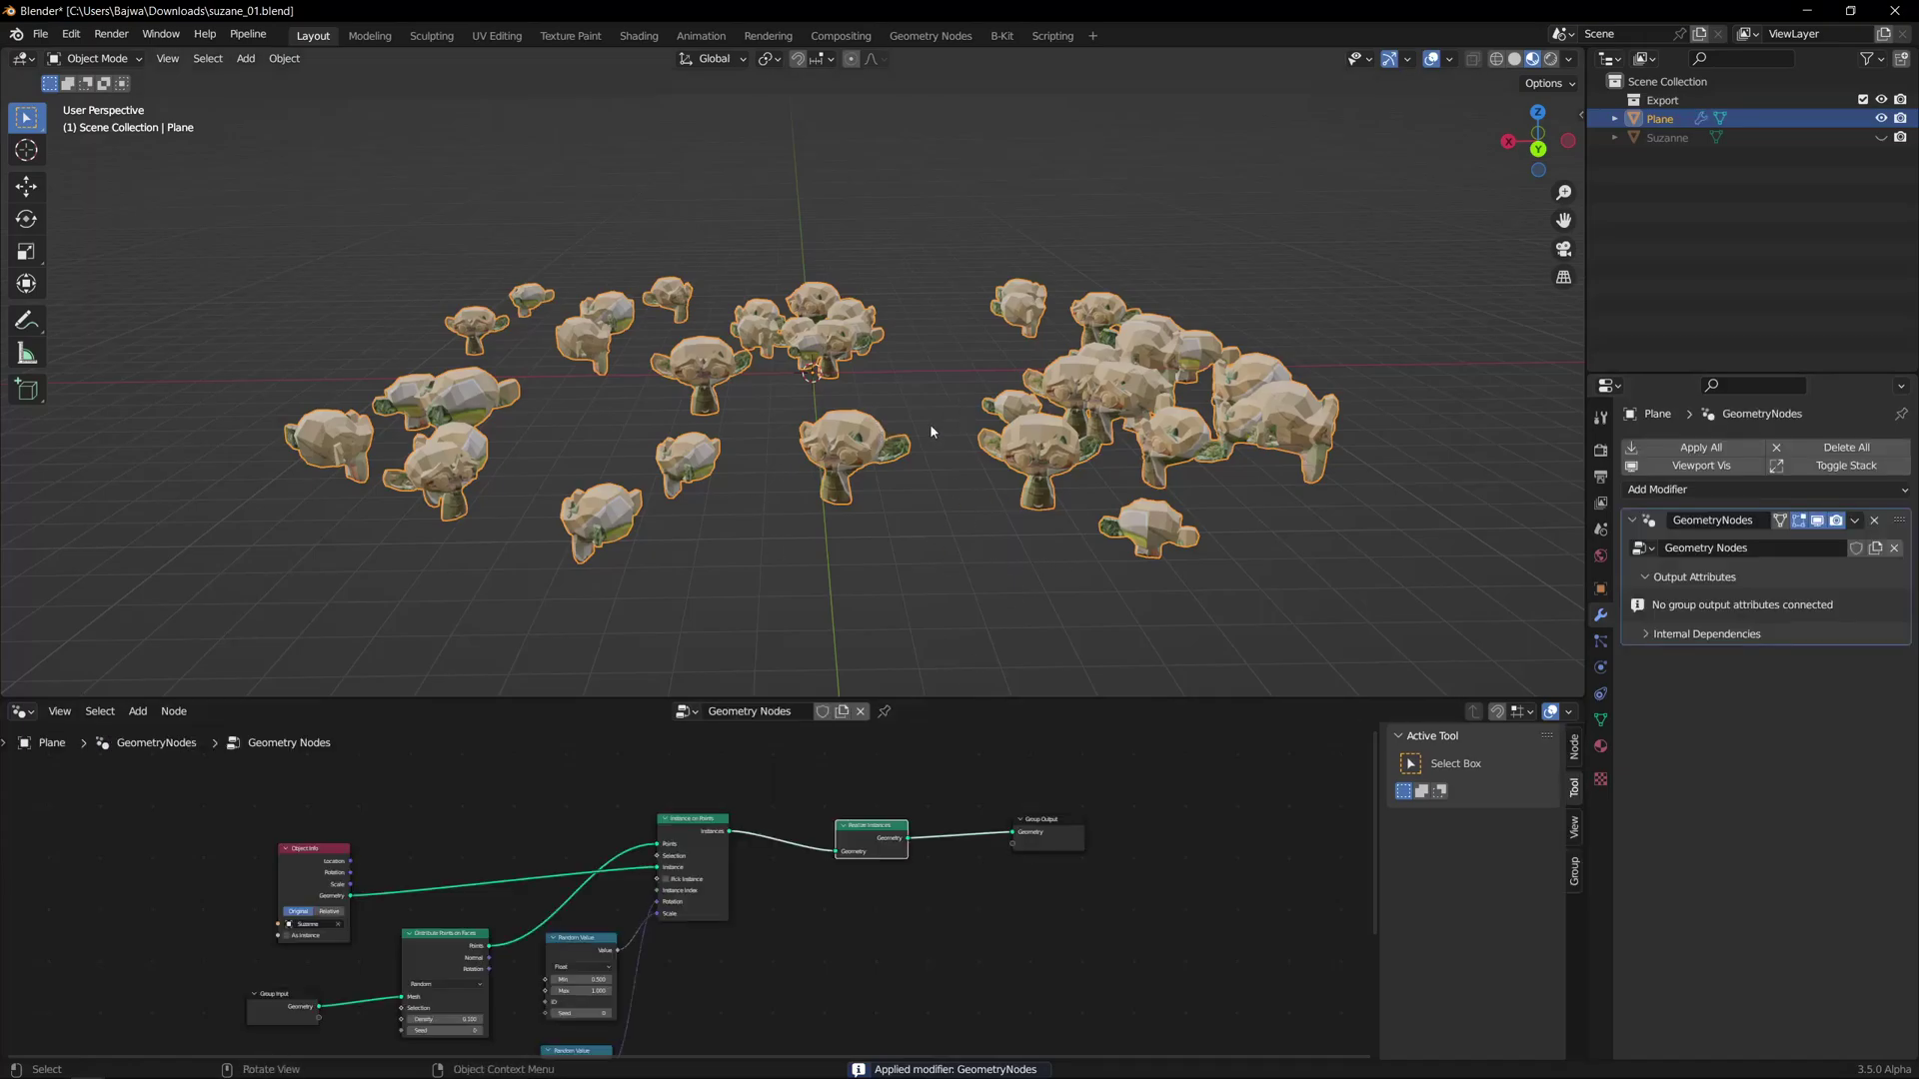
key(ctrl+shift+z)
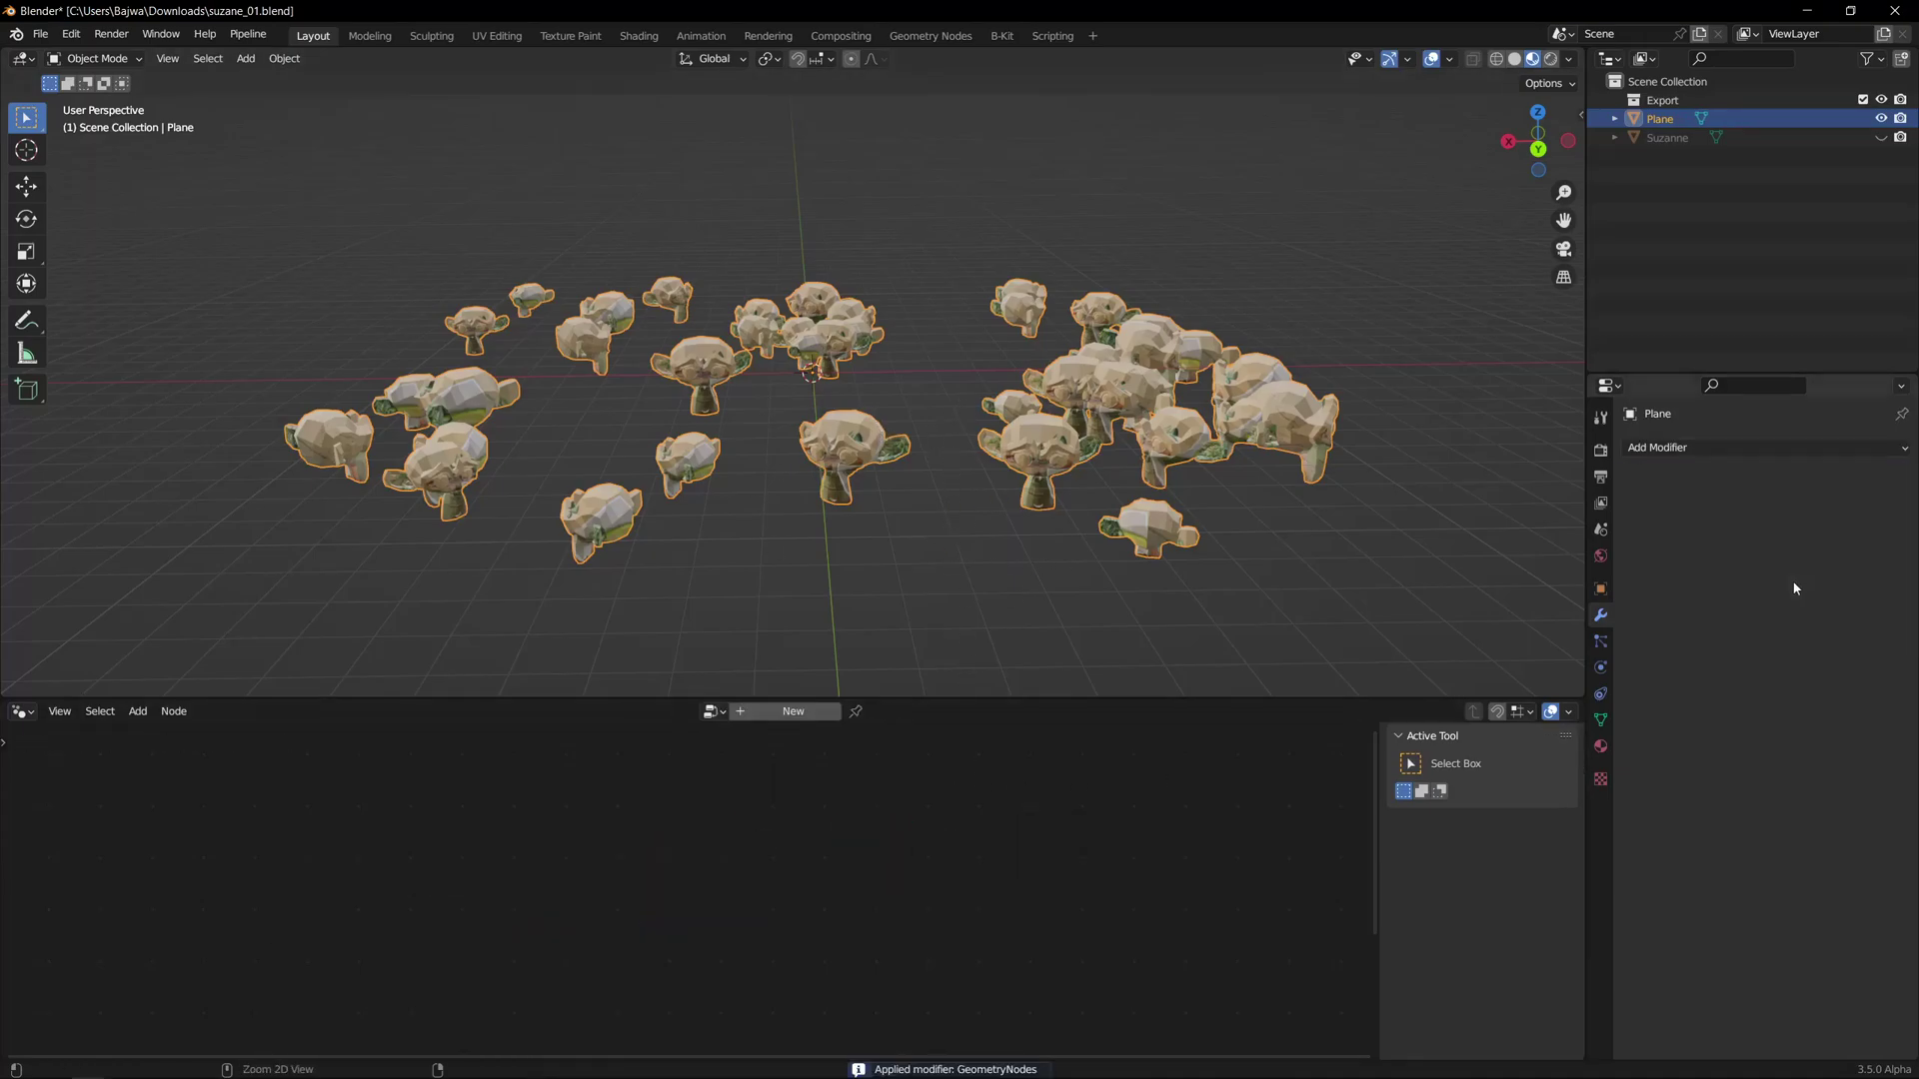
middle_drag(866, 413, 914, 534)
middle_drag(899, 437, 951, 420)
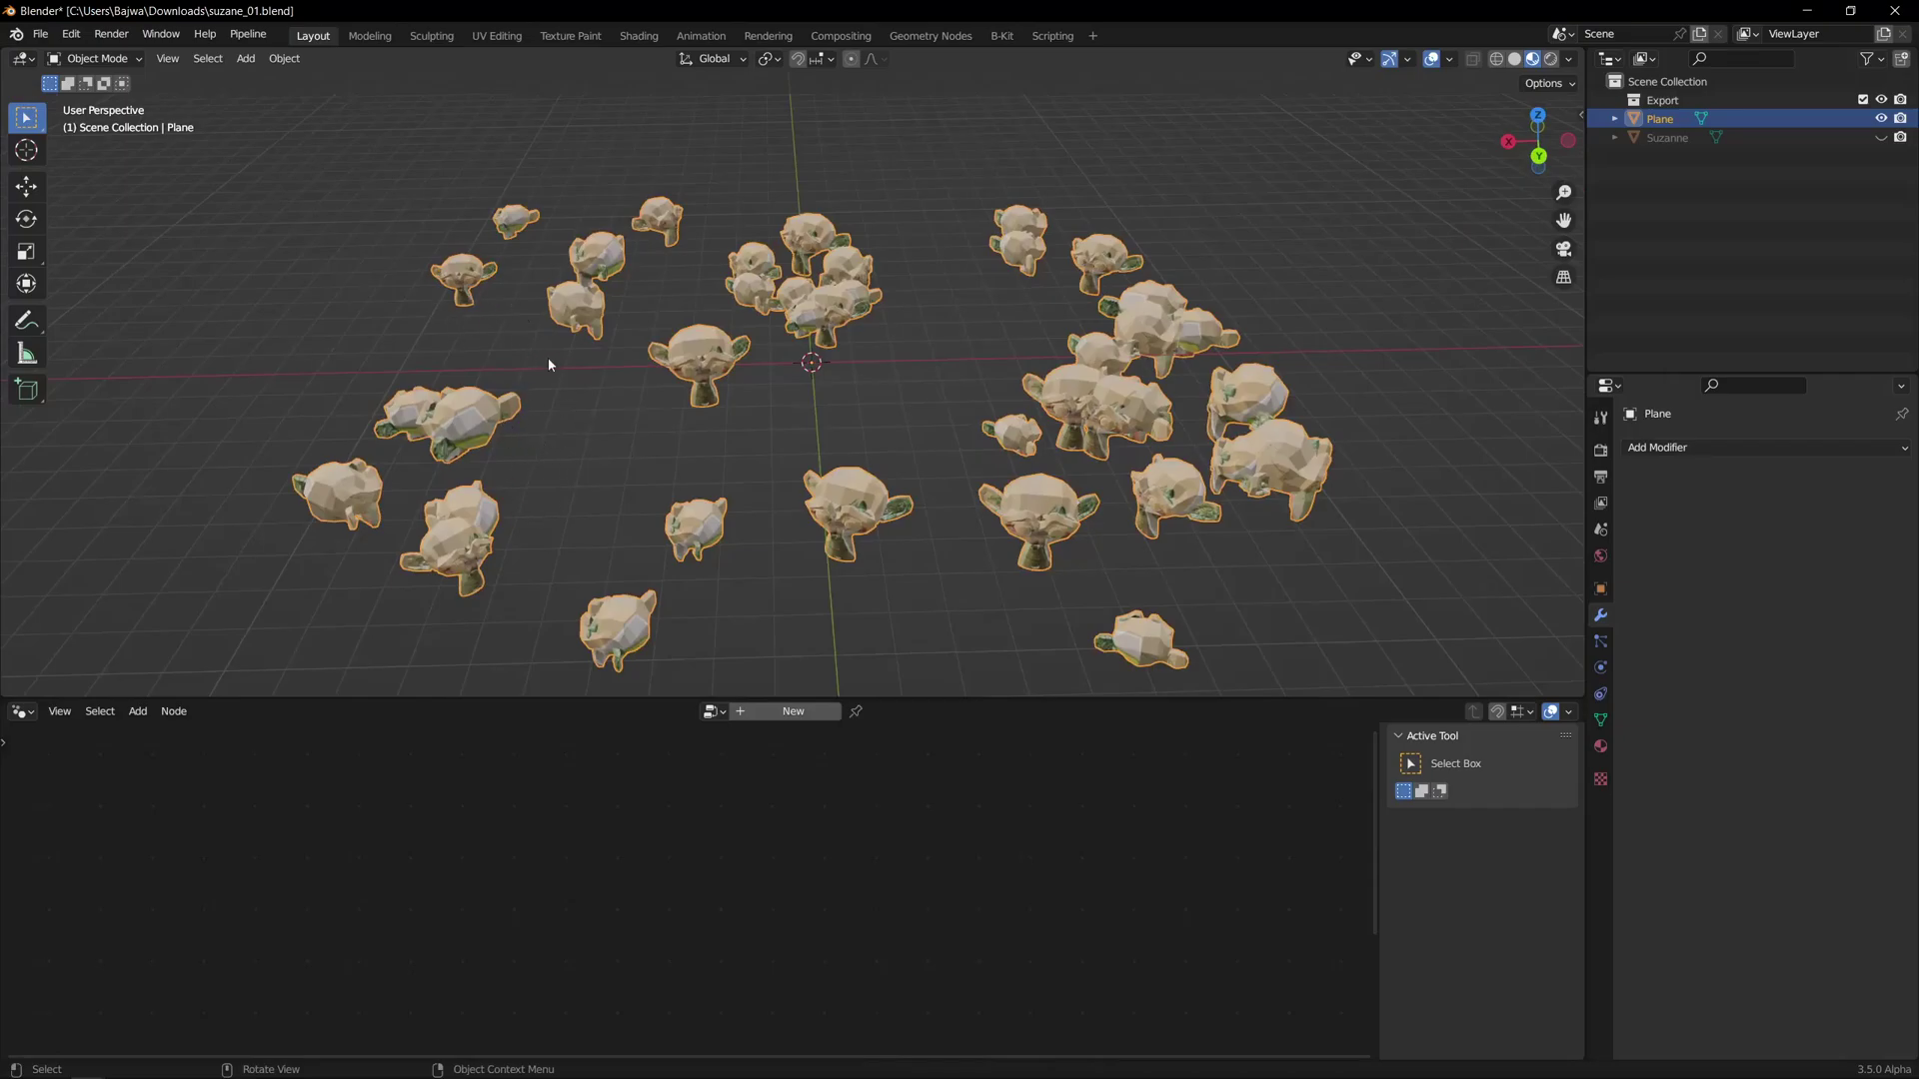
key(ctrl+z)
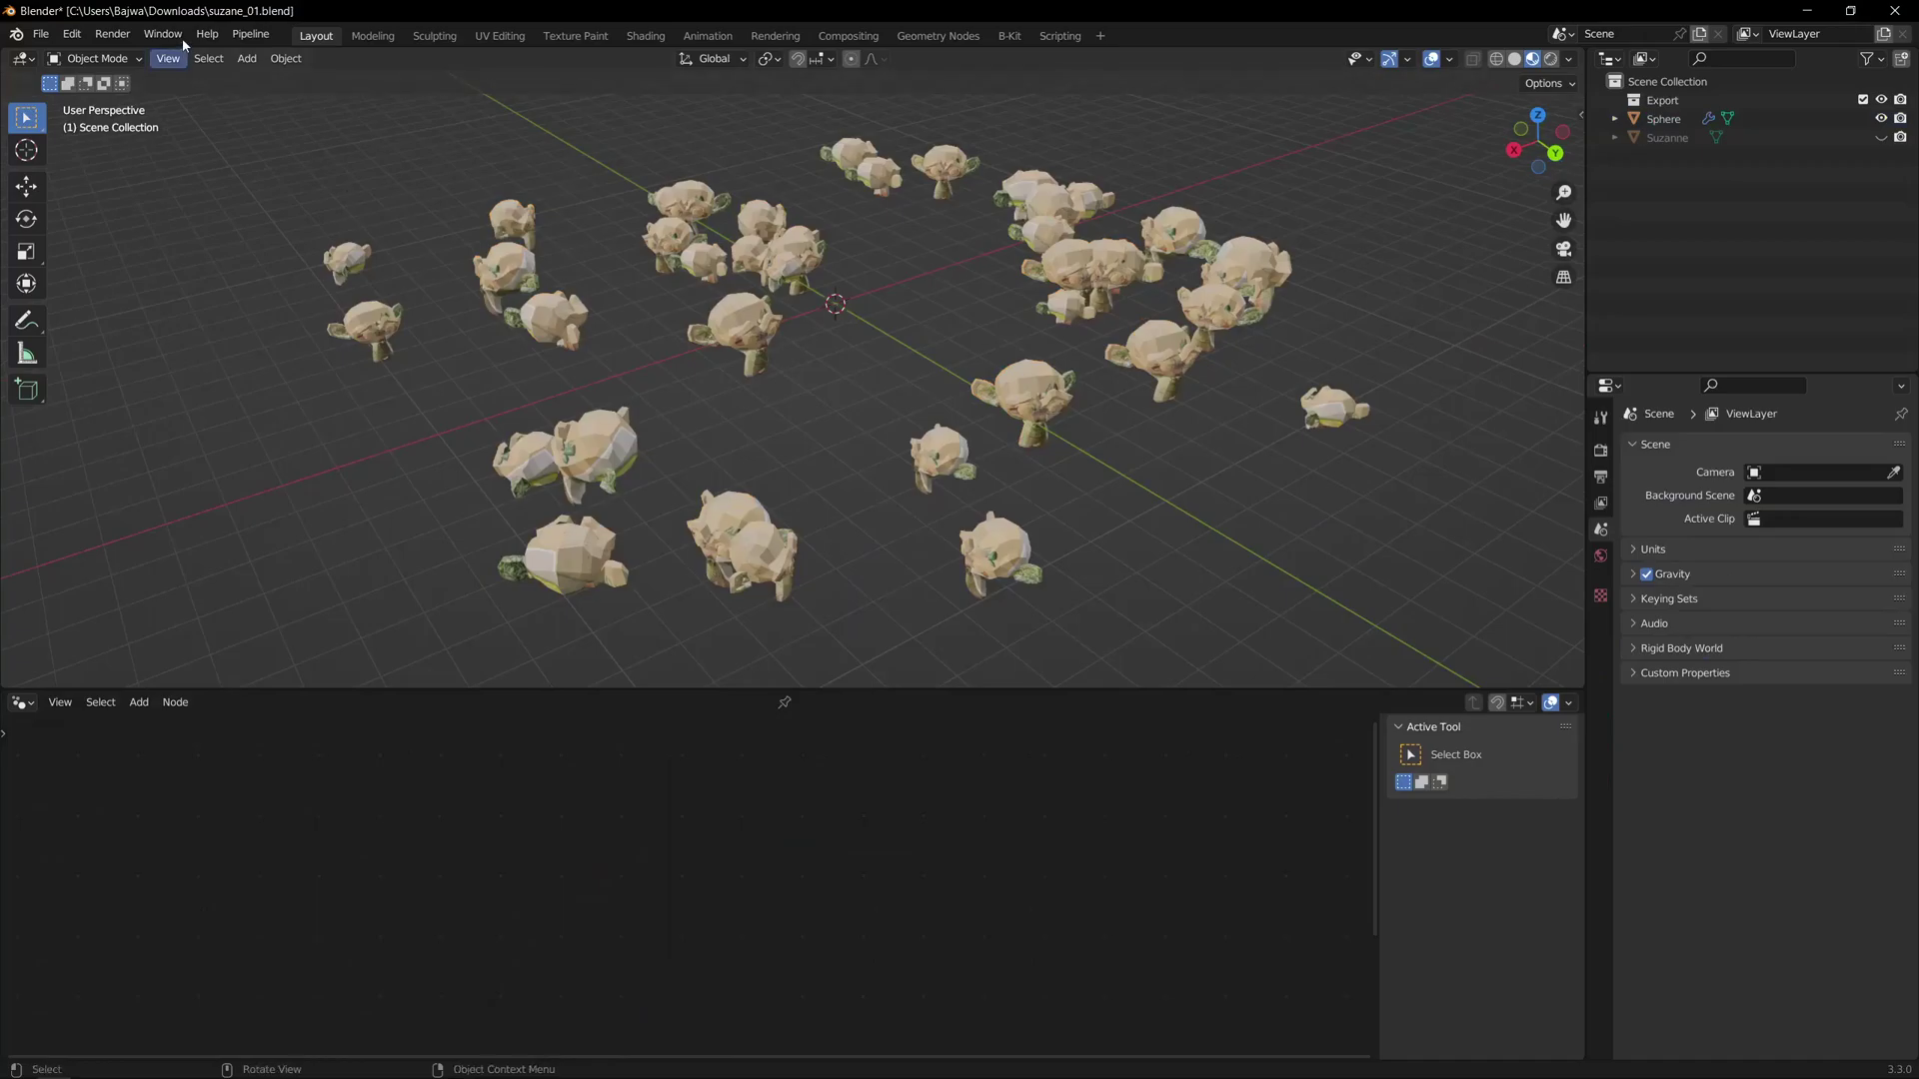
- Bring up and dismiss the splash screen, orbit the Sphere scene, and enlarge the 3D view
click(19, 38)
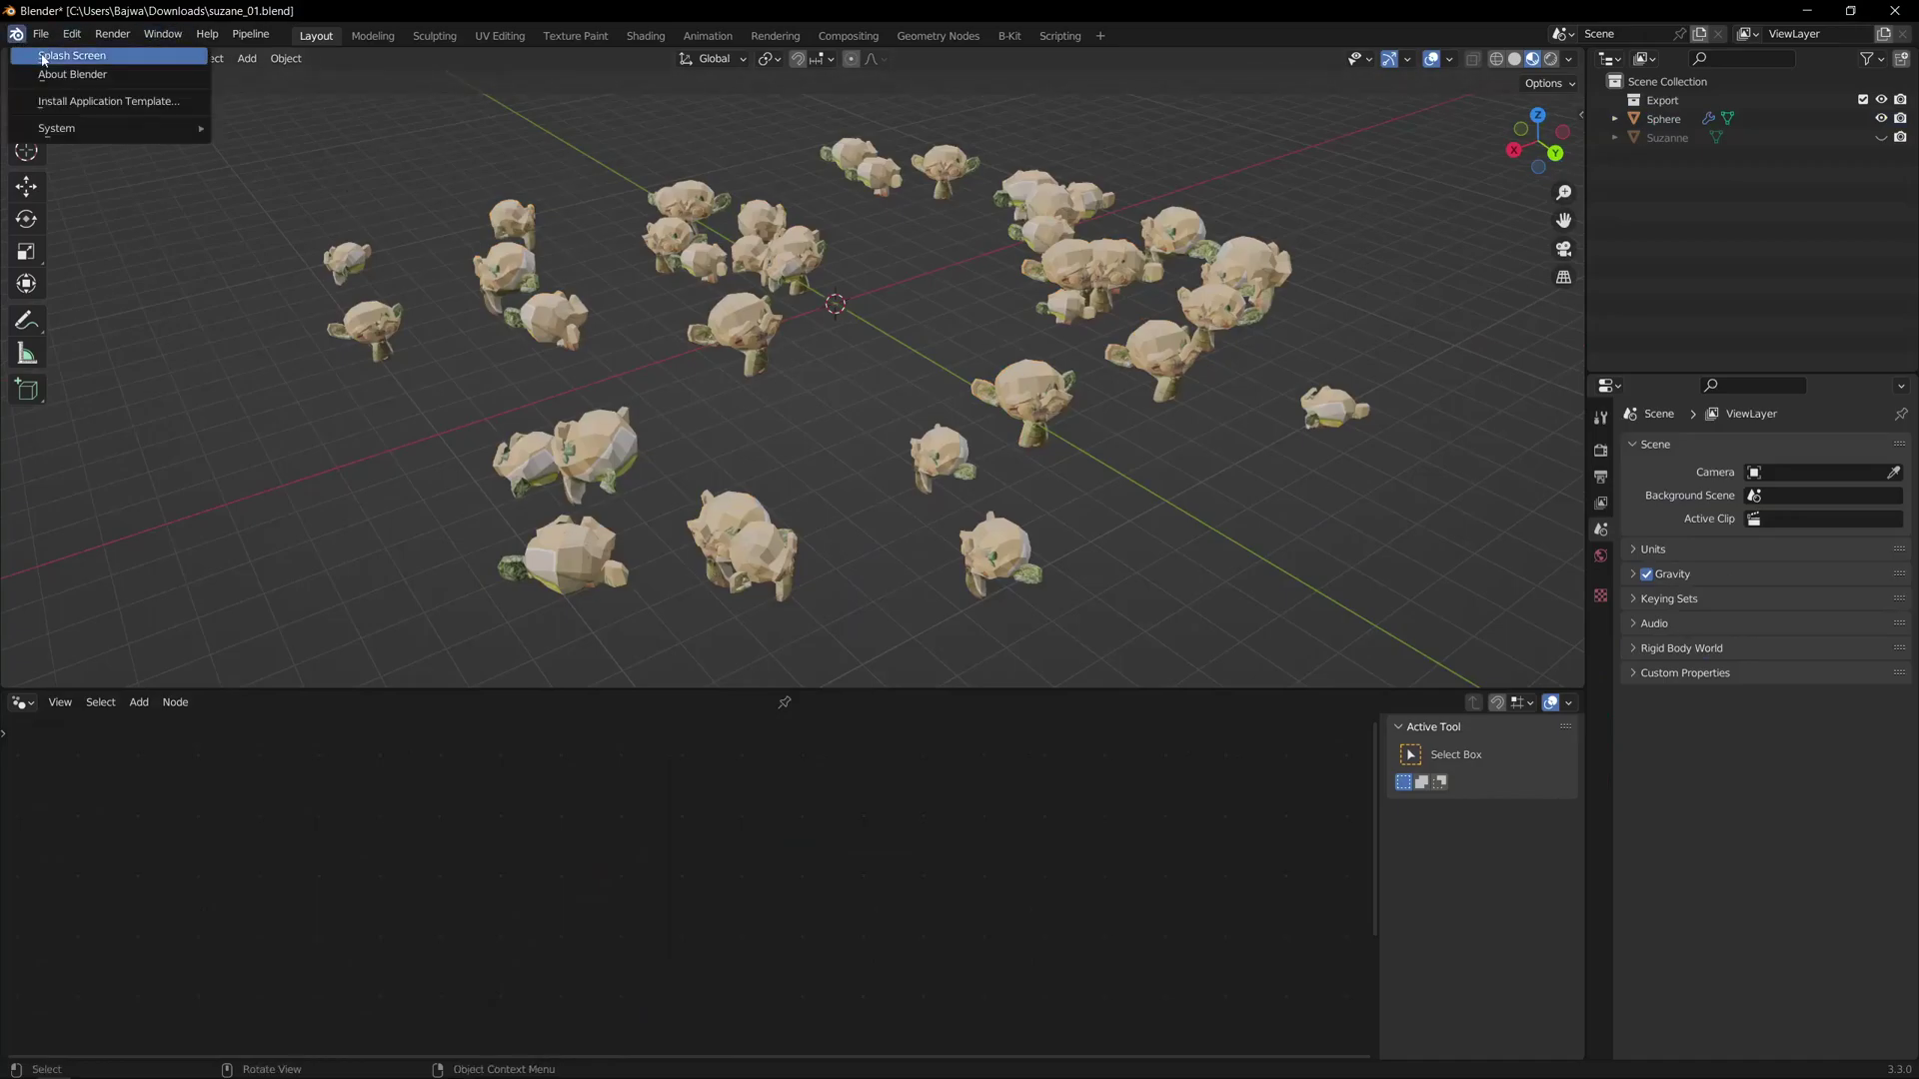
click(45, 56)
click(1203, 345)
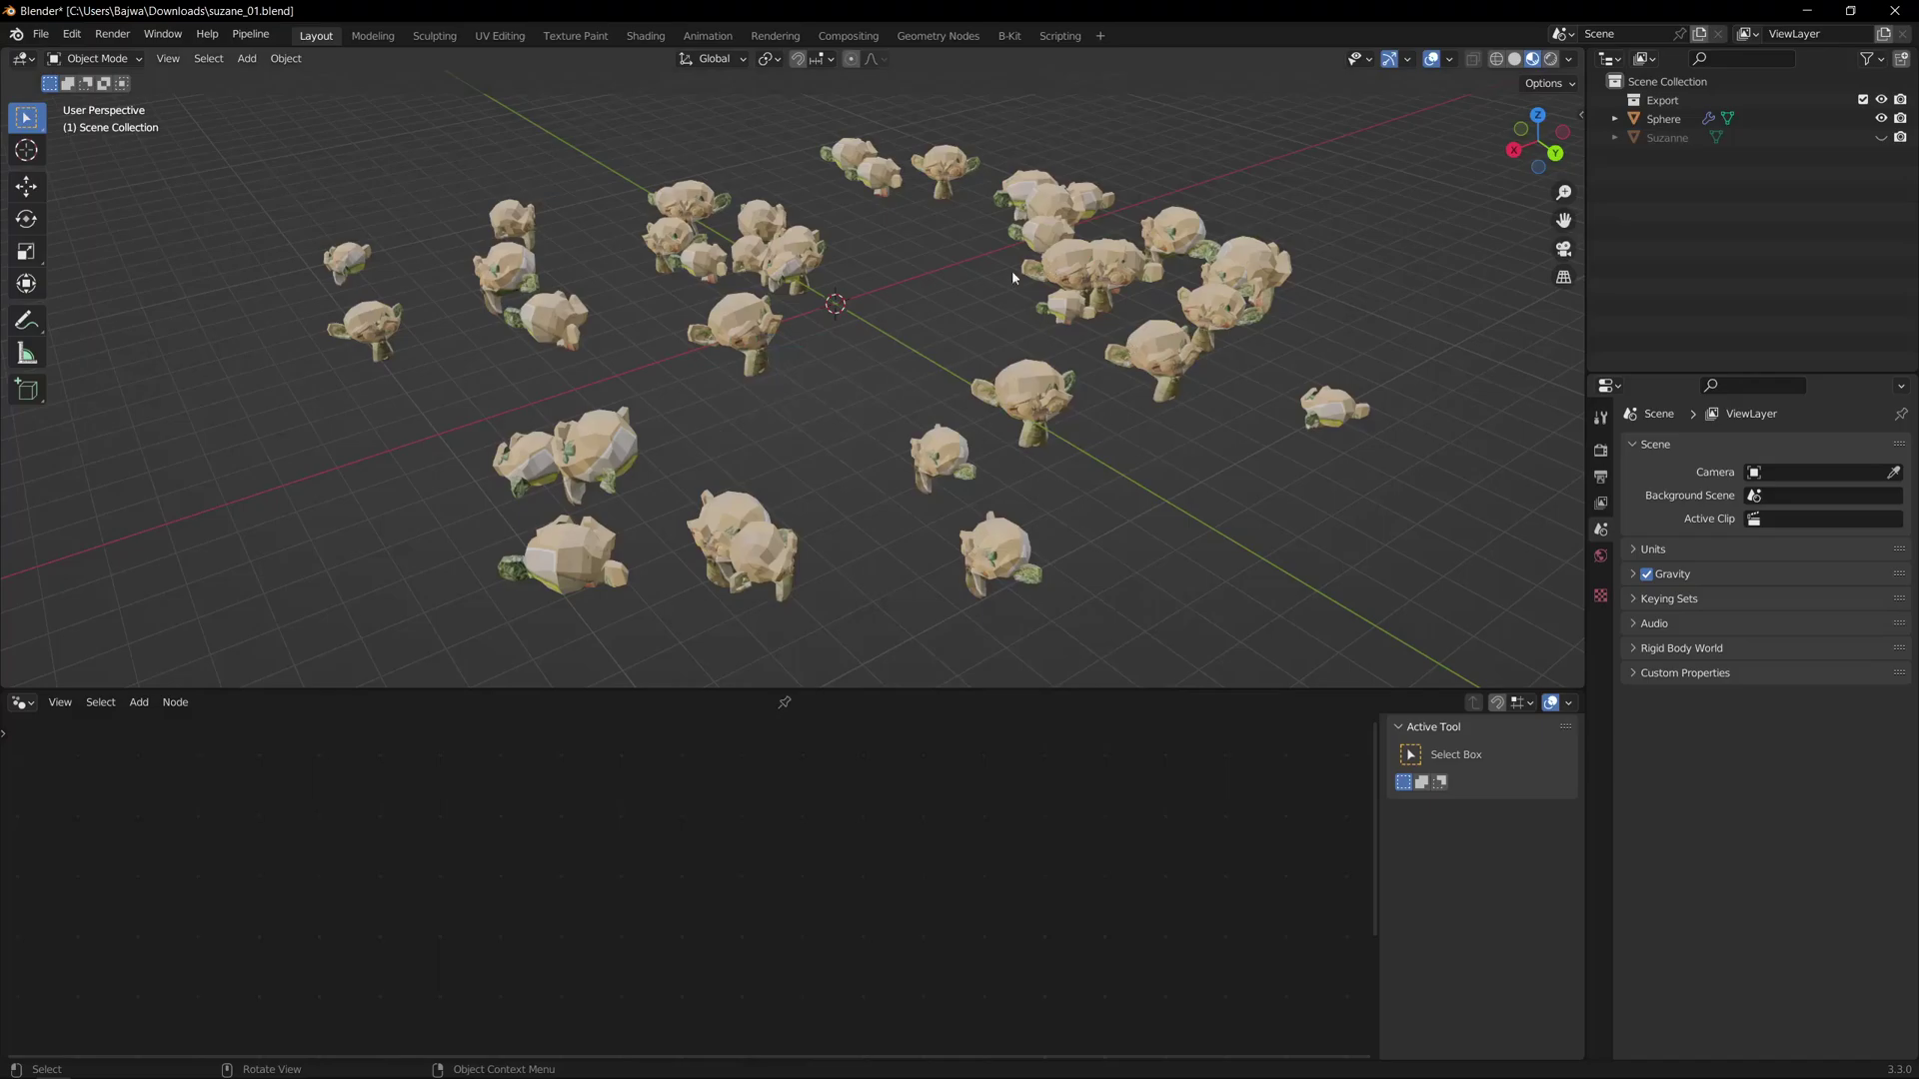
middle_drag(1004, 276, 920, 500)
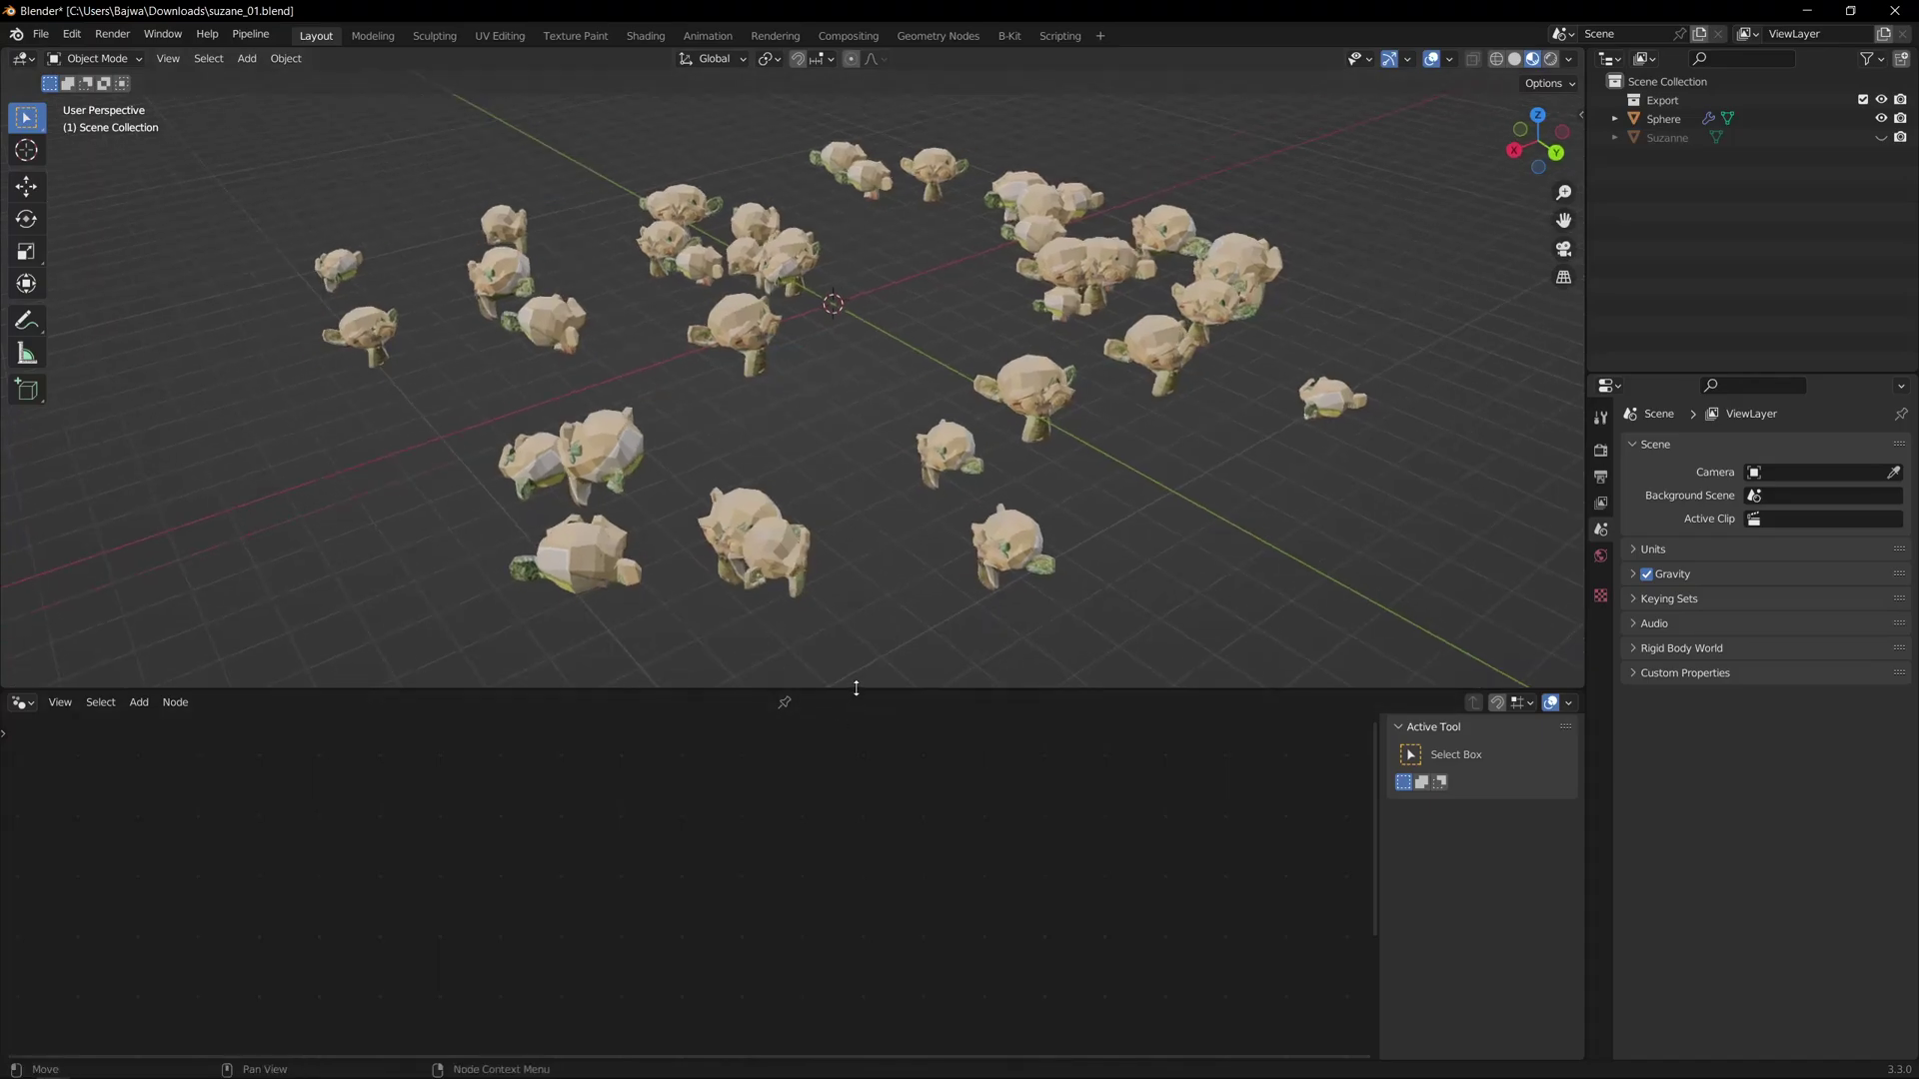
drag(856, 688, 857, 797)
click(1033, 466)
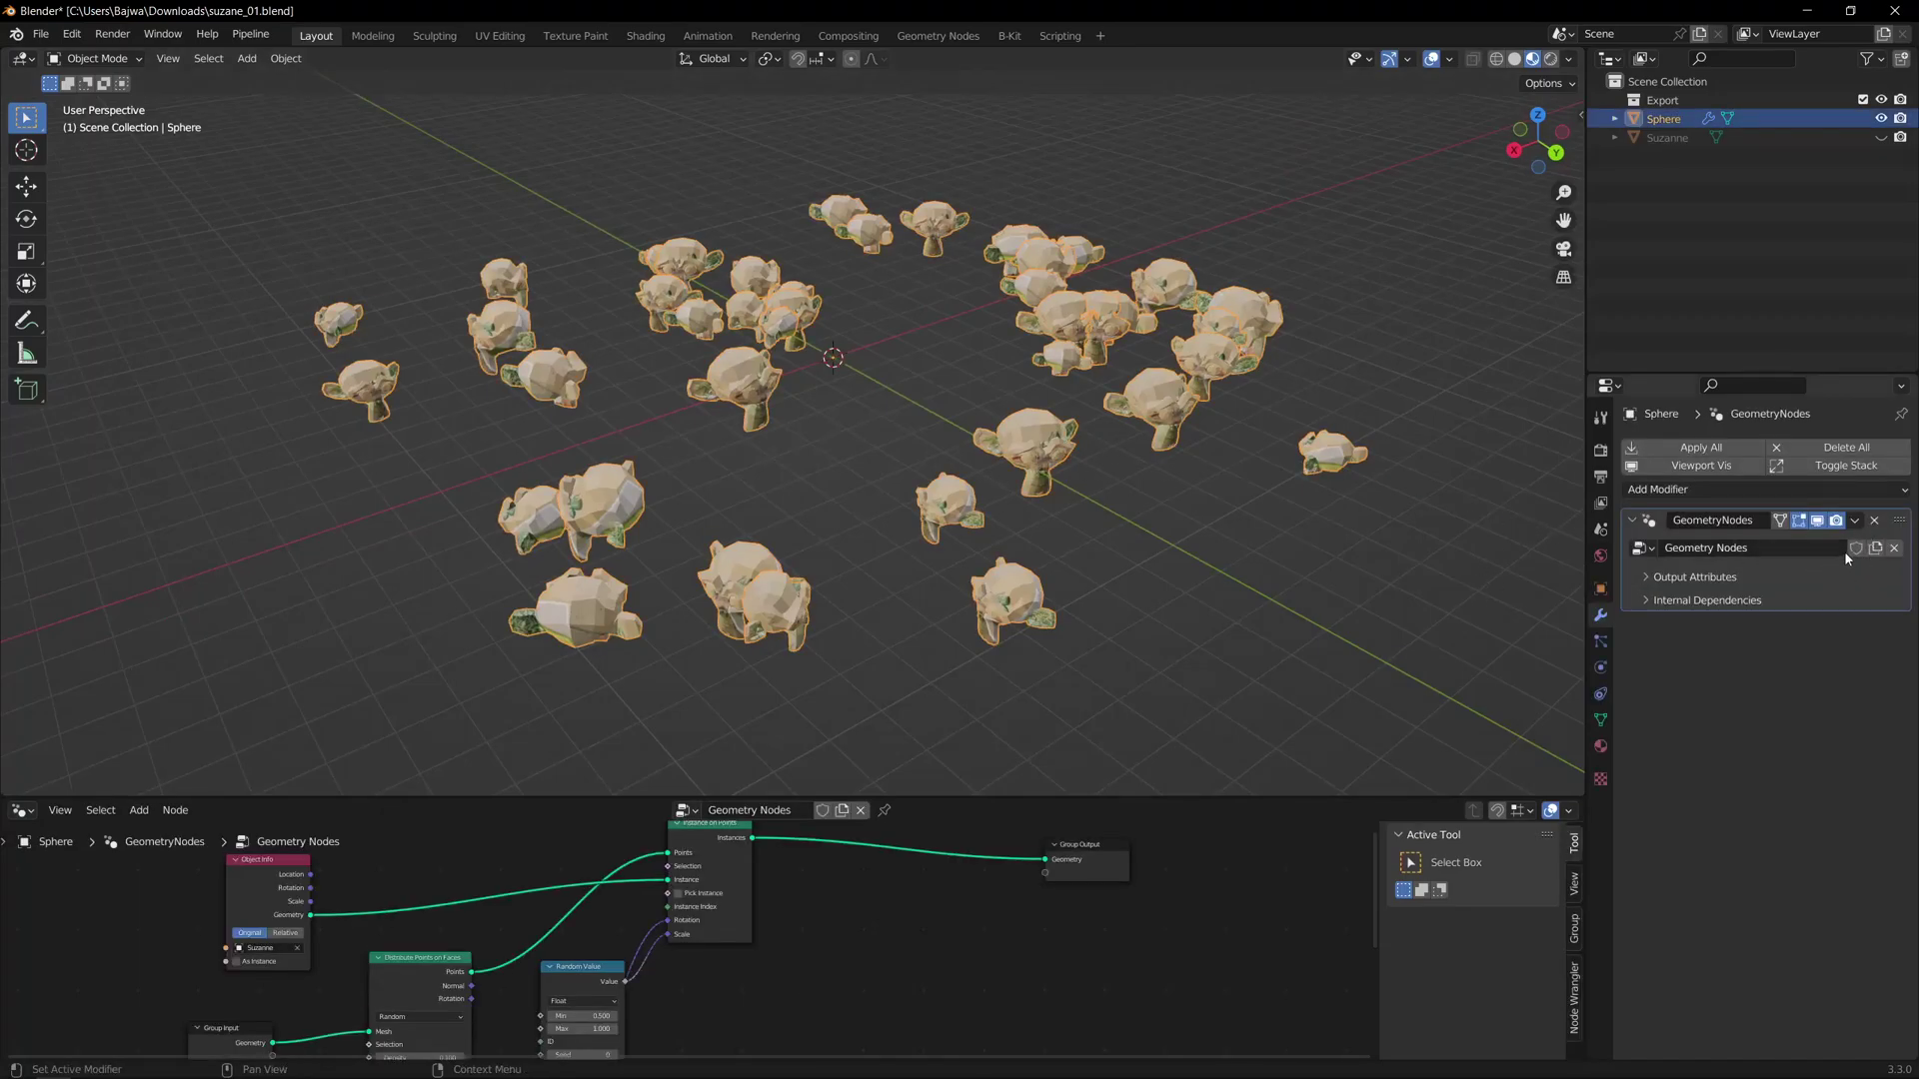
scroll(1039, 943, down, 2)
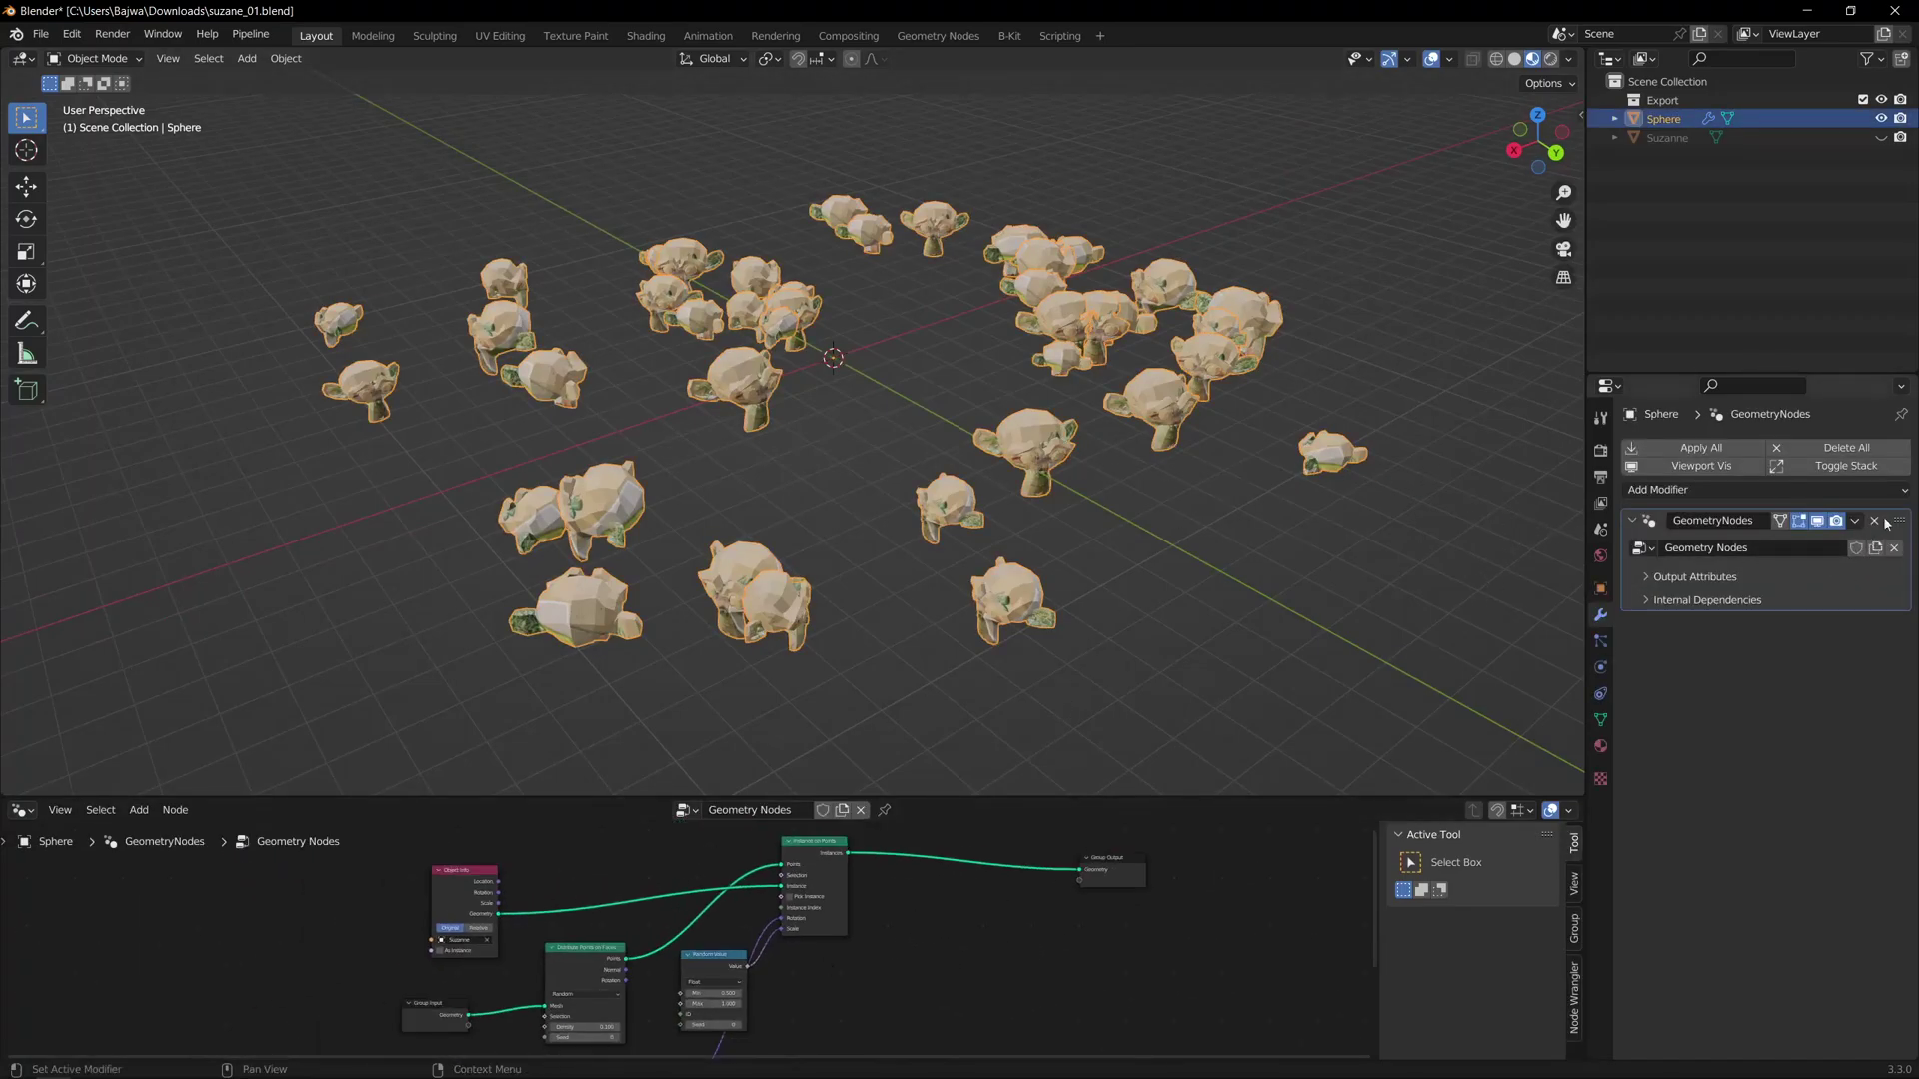
key(ctrl+a)
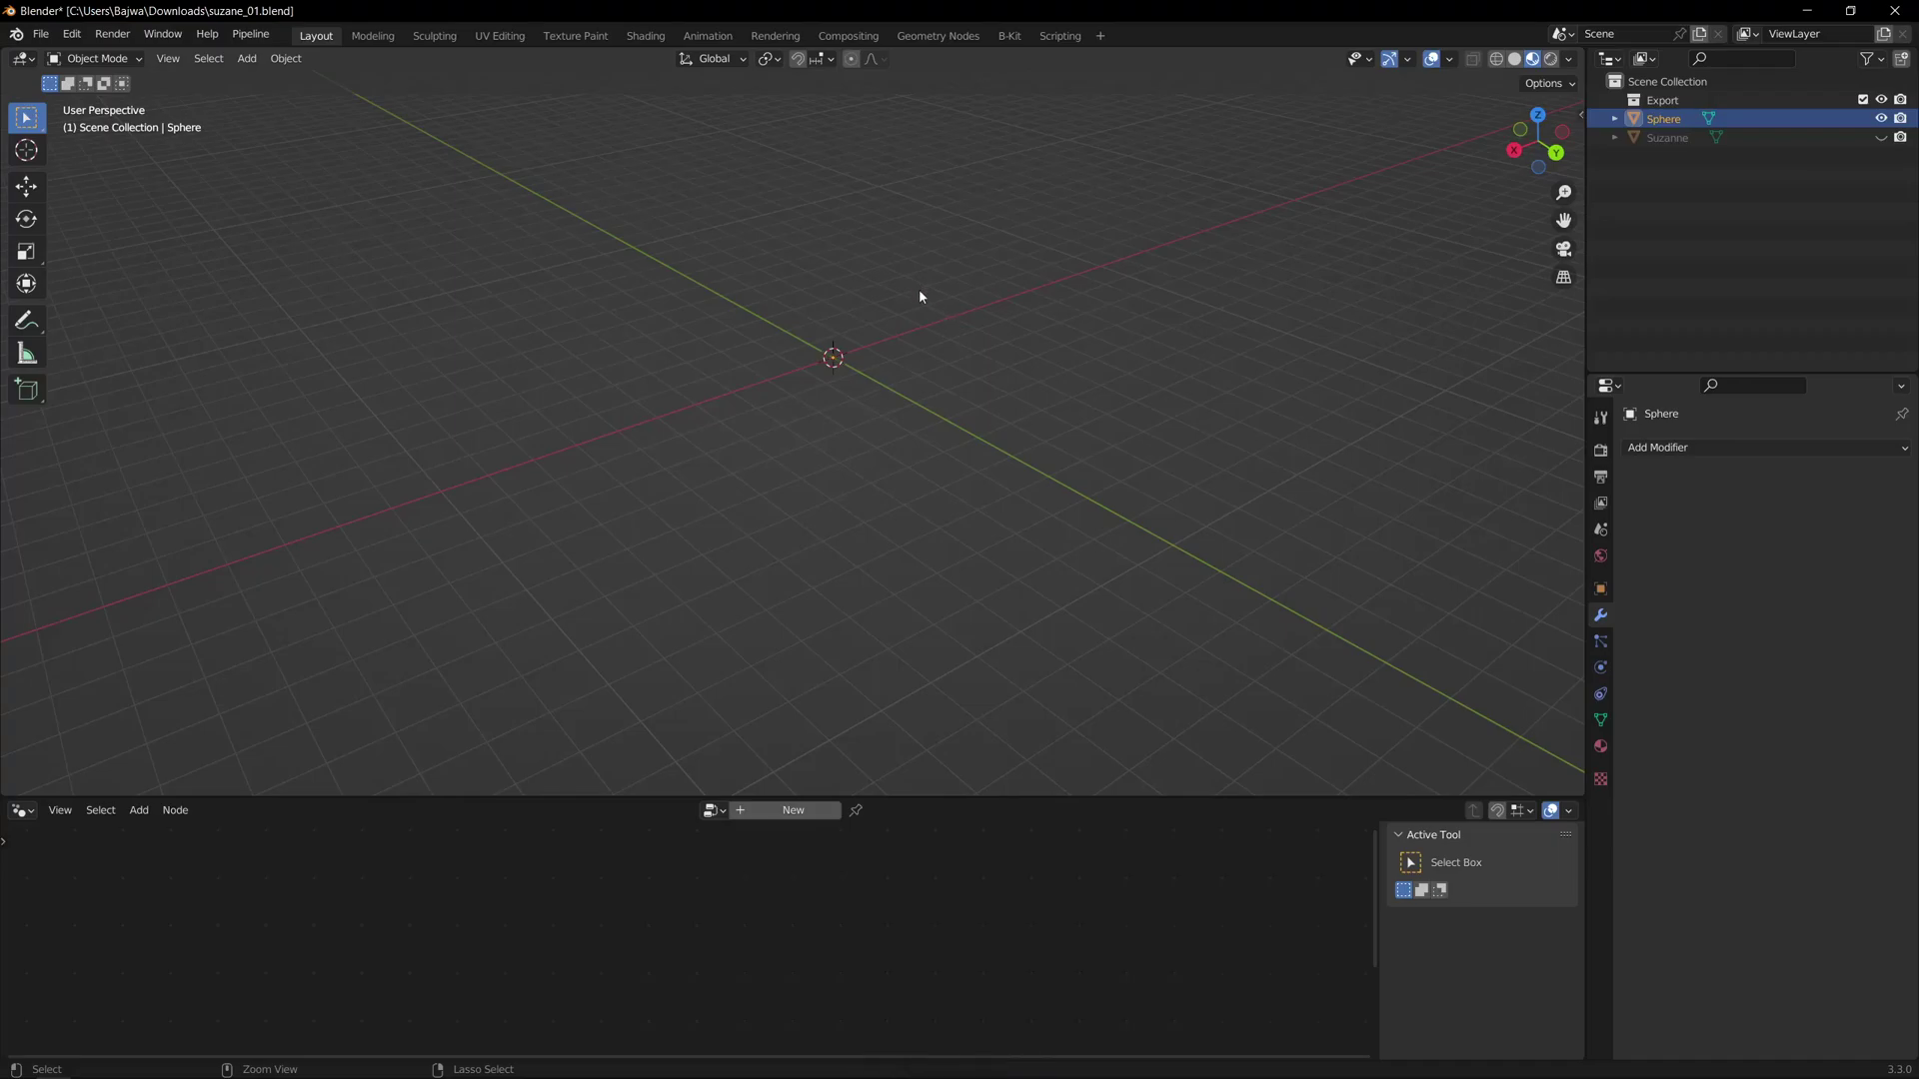
key(ctrl+z)
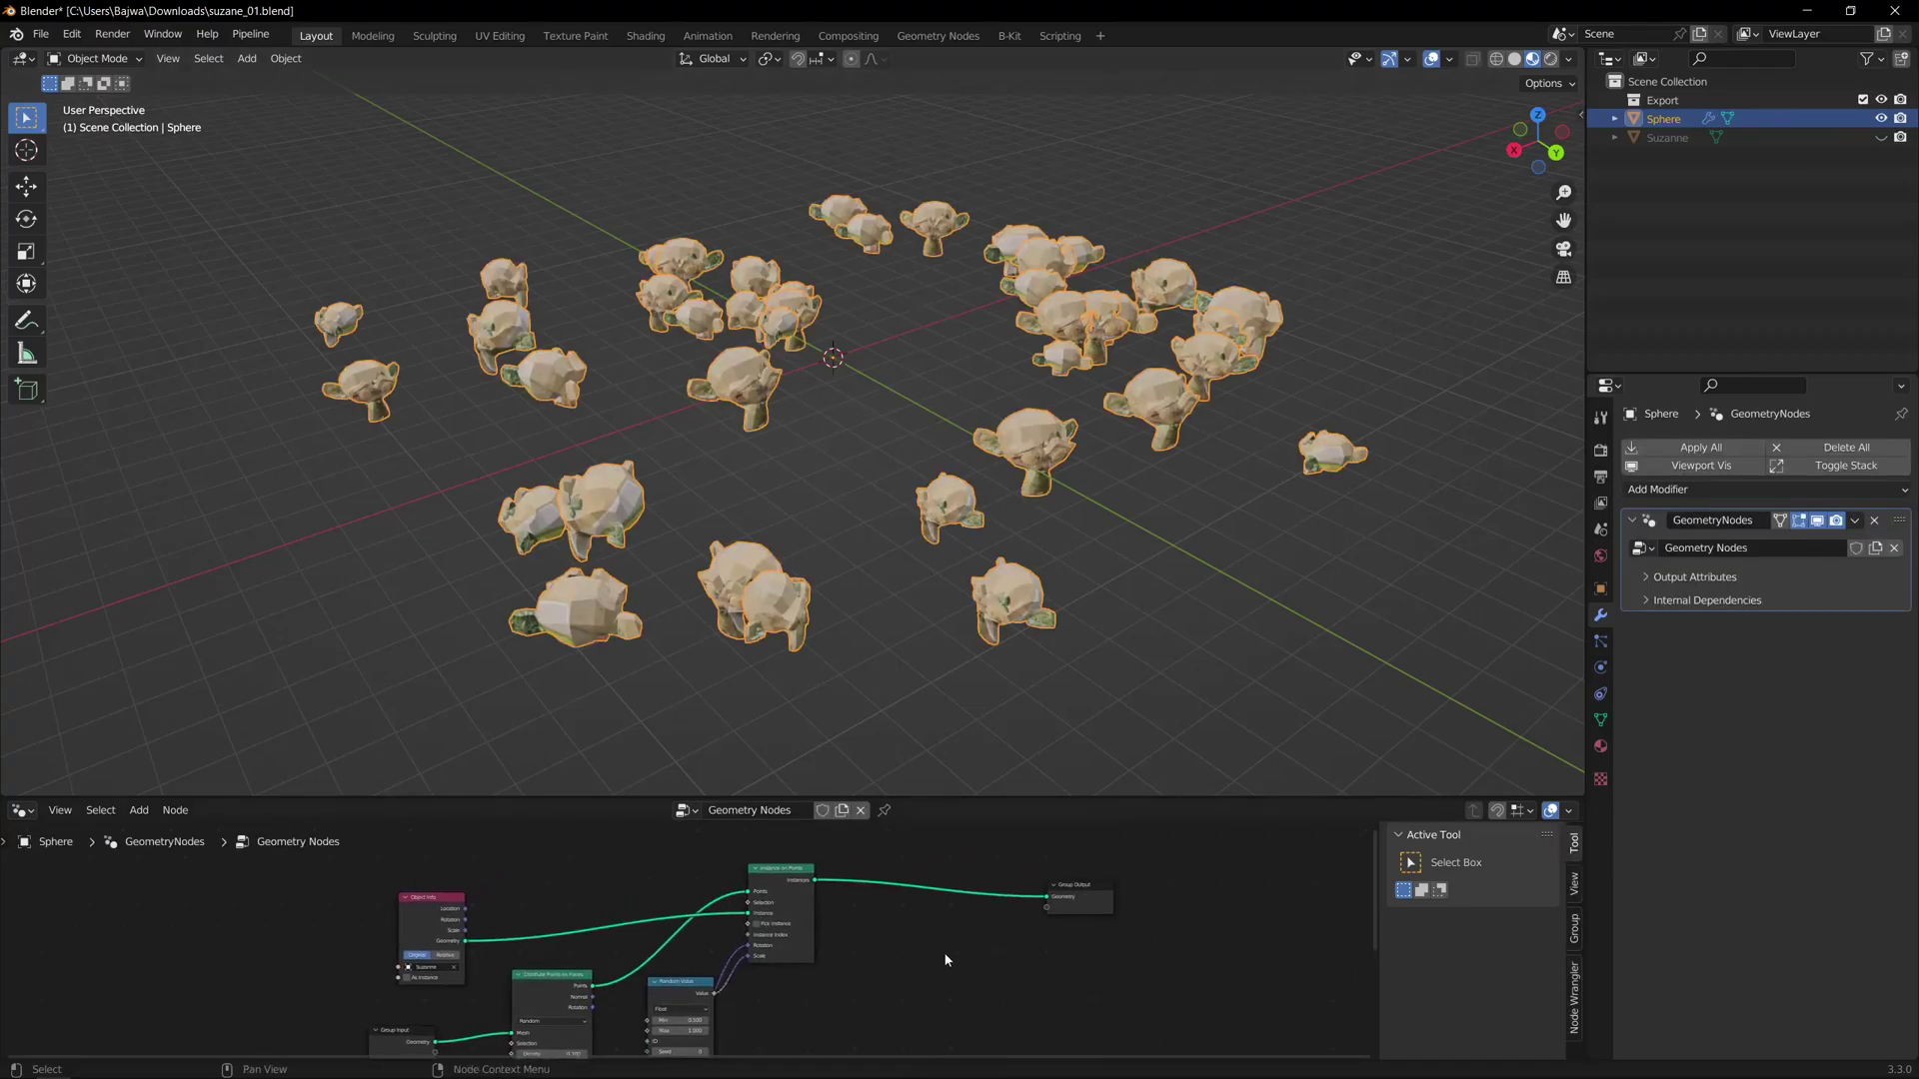
- Add a Realize Instances node ('rea') and feed Instance on Points into it
key(shift+a)
mouse_move(942, 947)
text(rea)
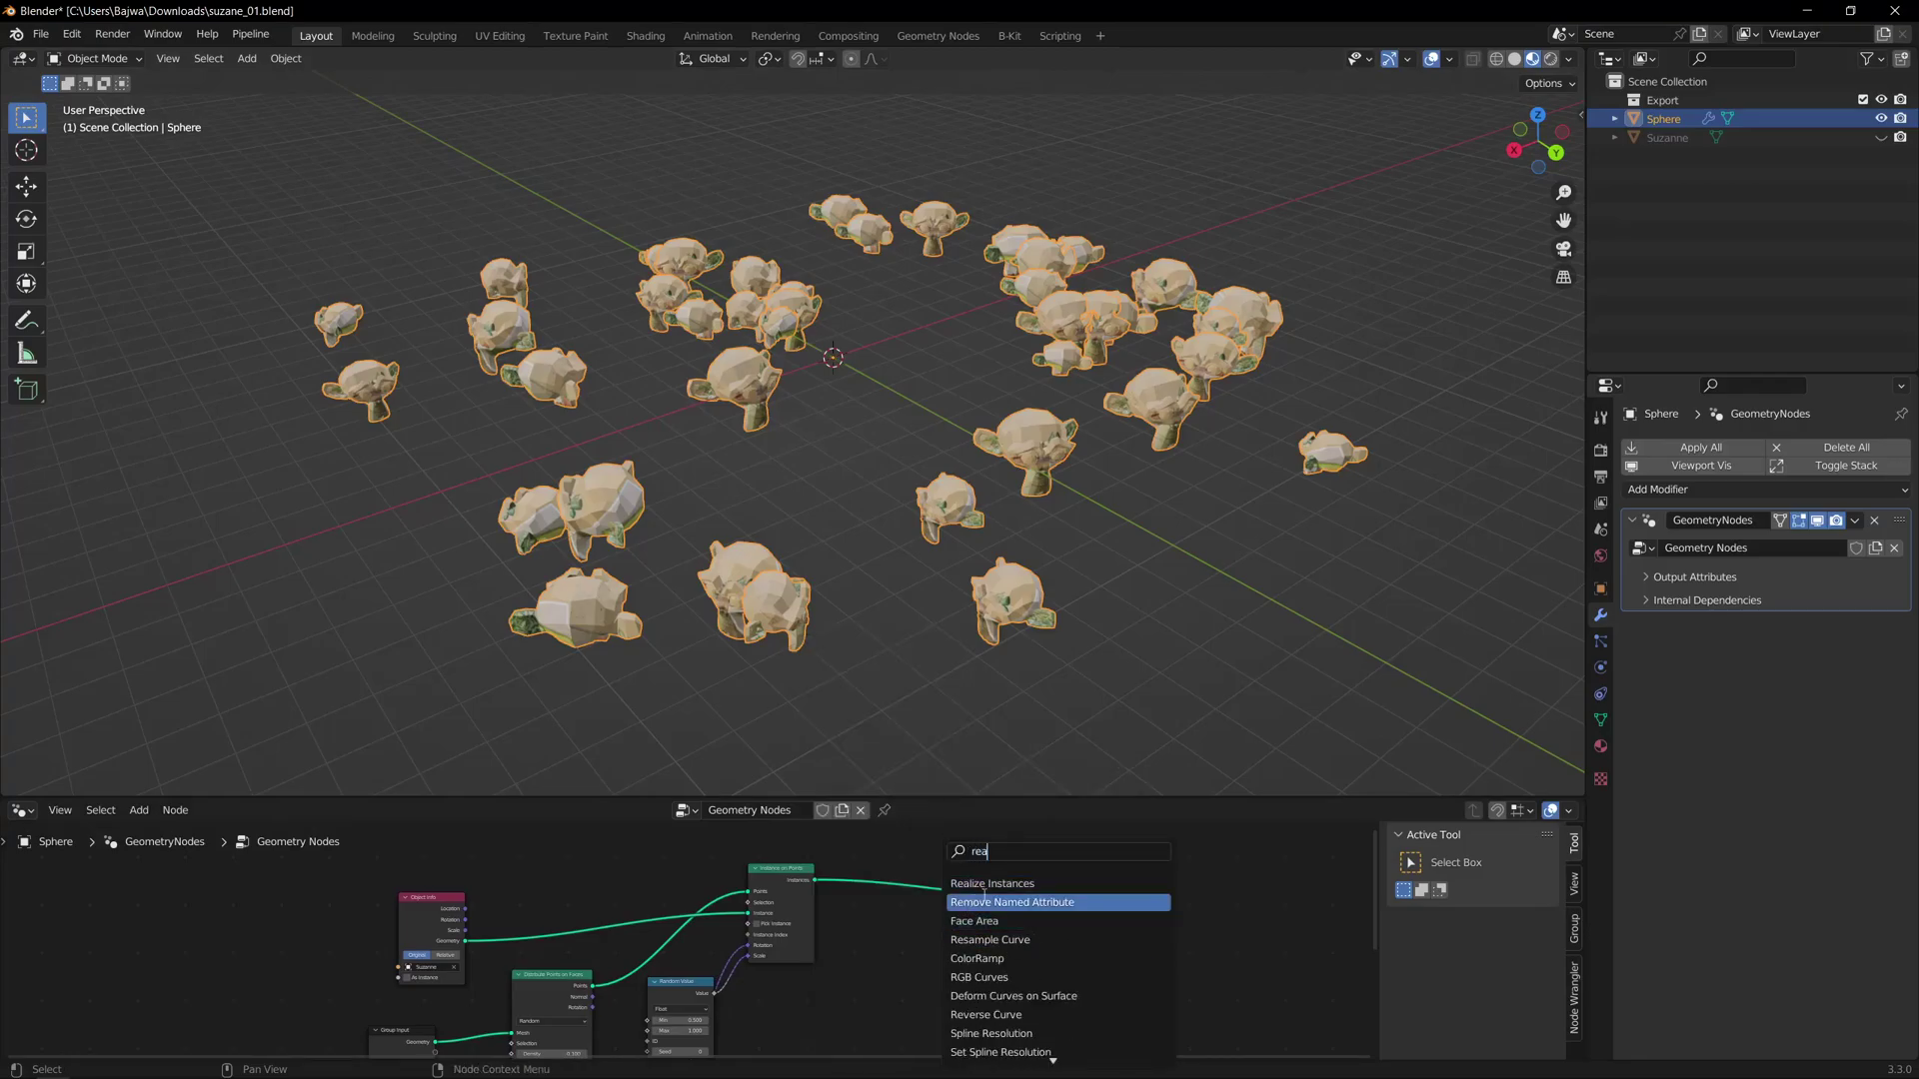
click(989, 883)
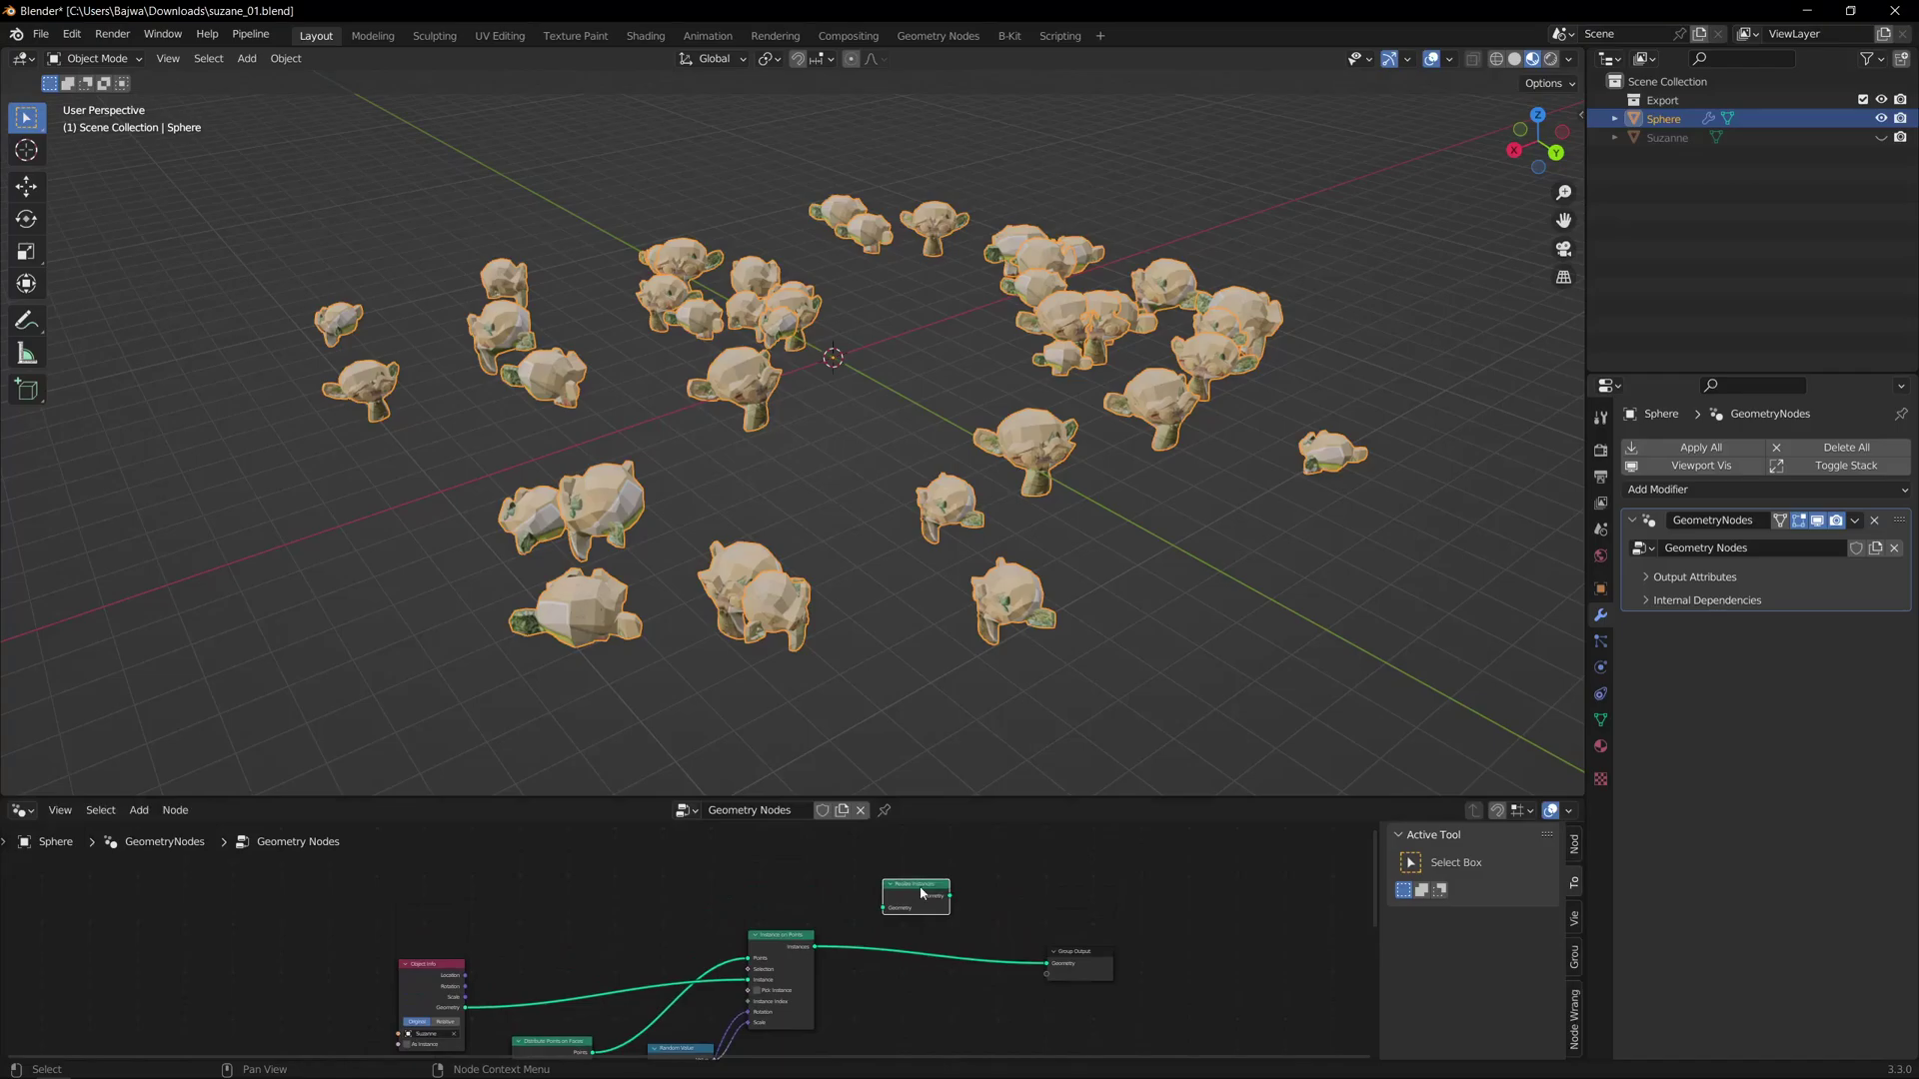
click(944, 912)
drag(815, 946, 1049, 965)
- Reposition the Realize Instances node, then apply the Geometry Nodes modifier and undo it
scroll(1021, 430, up, 5)
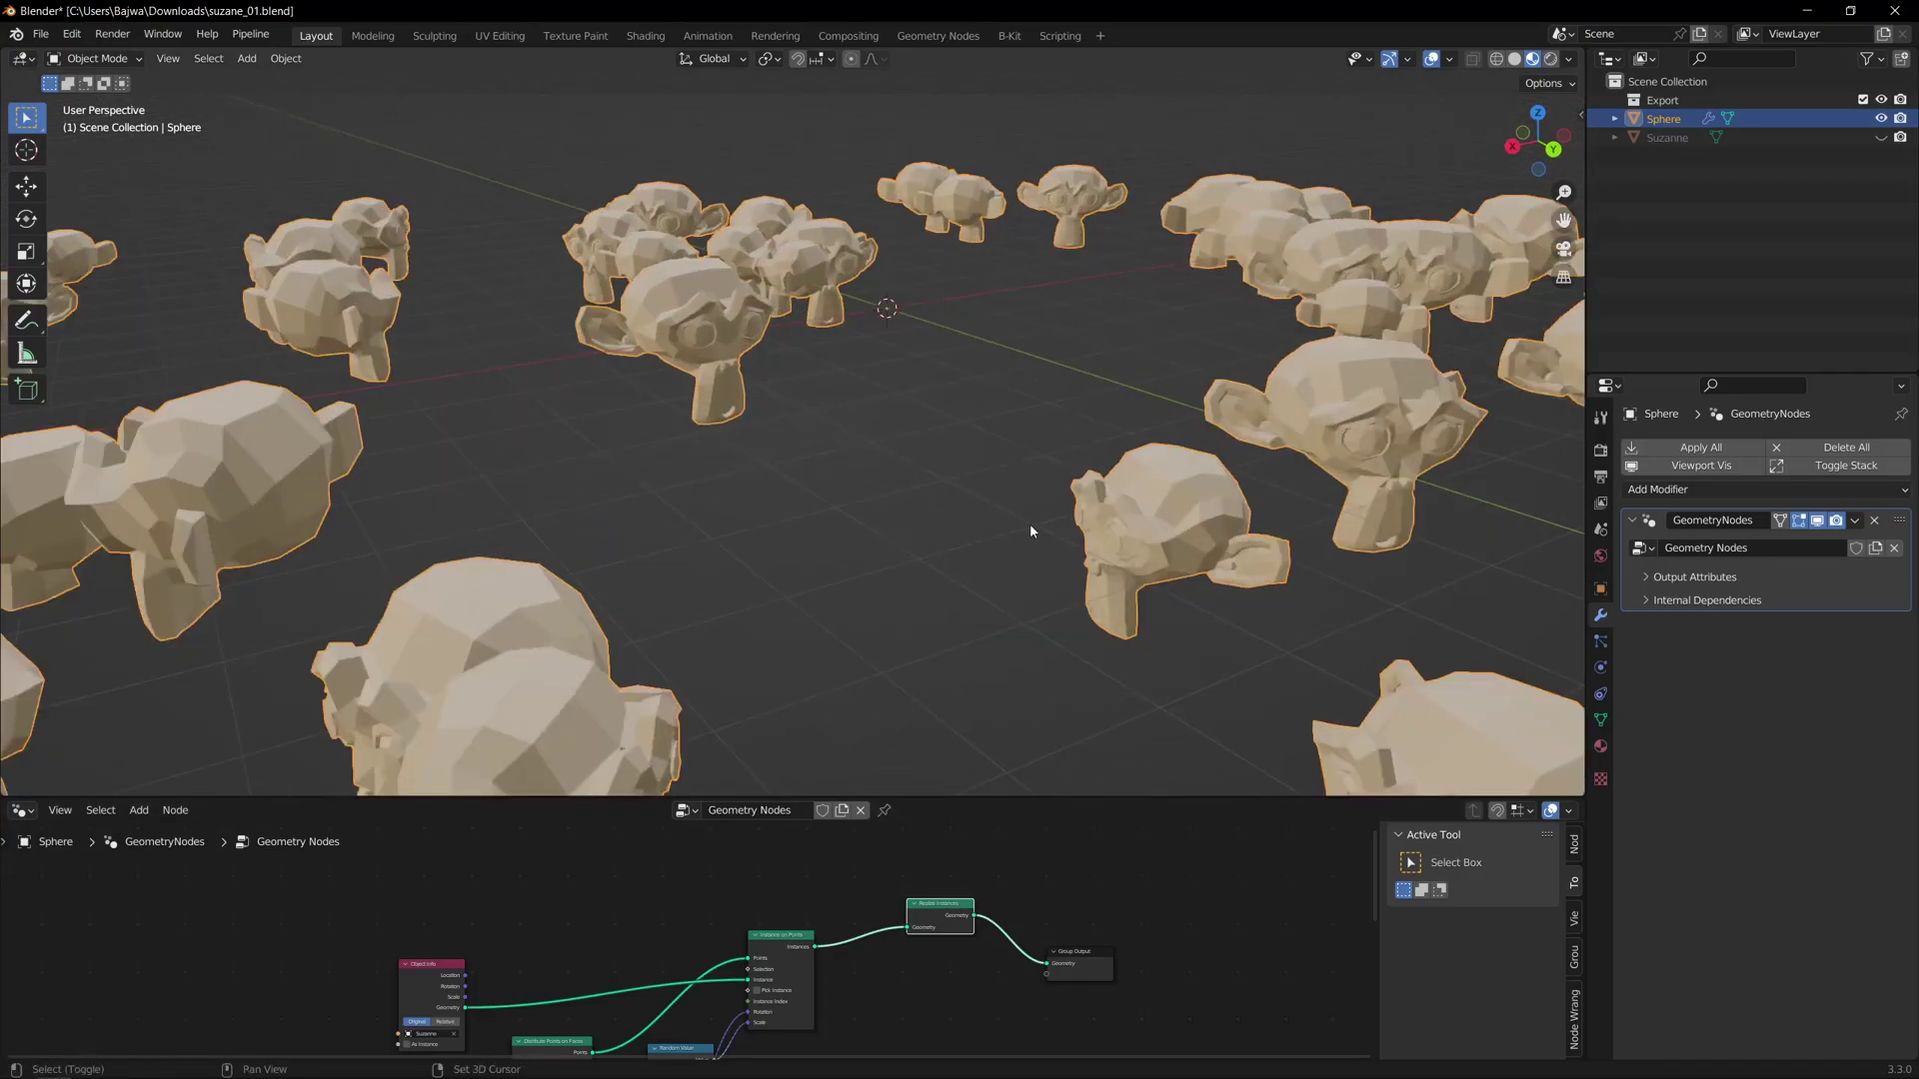
scroll(1010, 499, down, 2)
drag(939, 914, 926, 945)
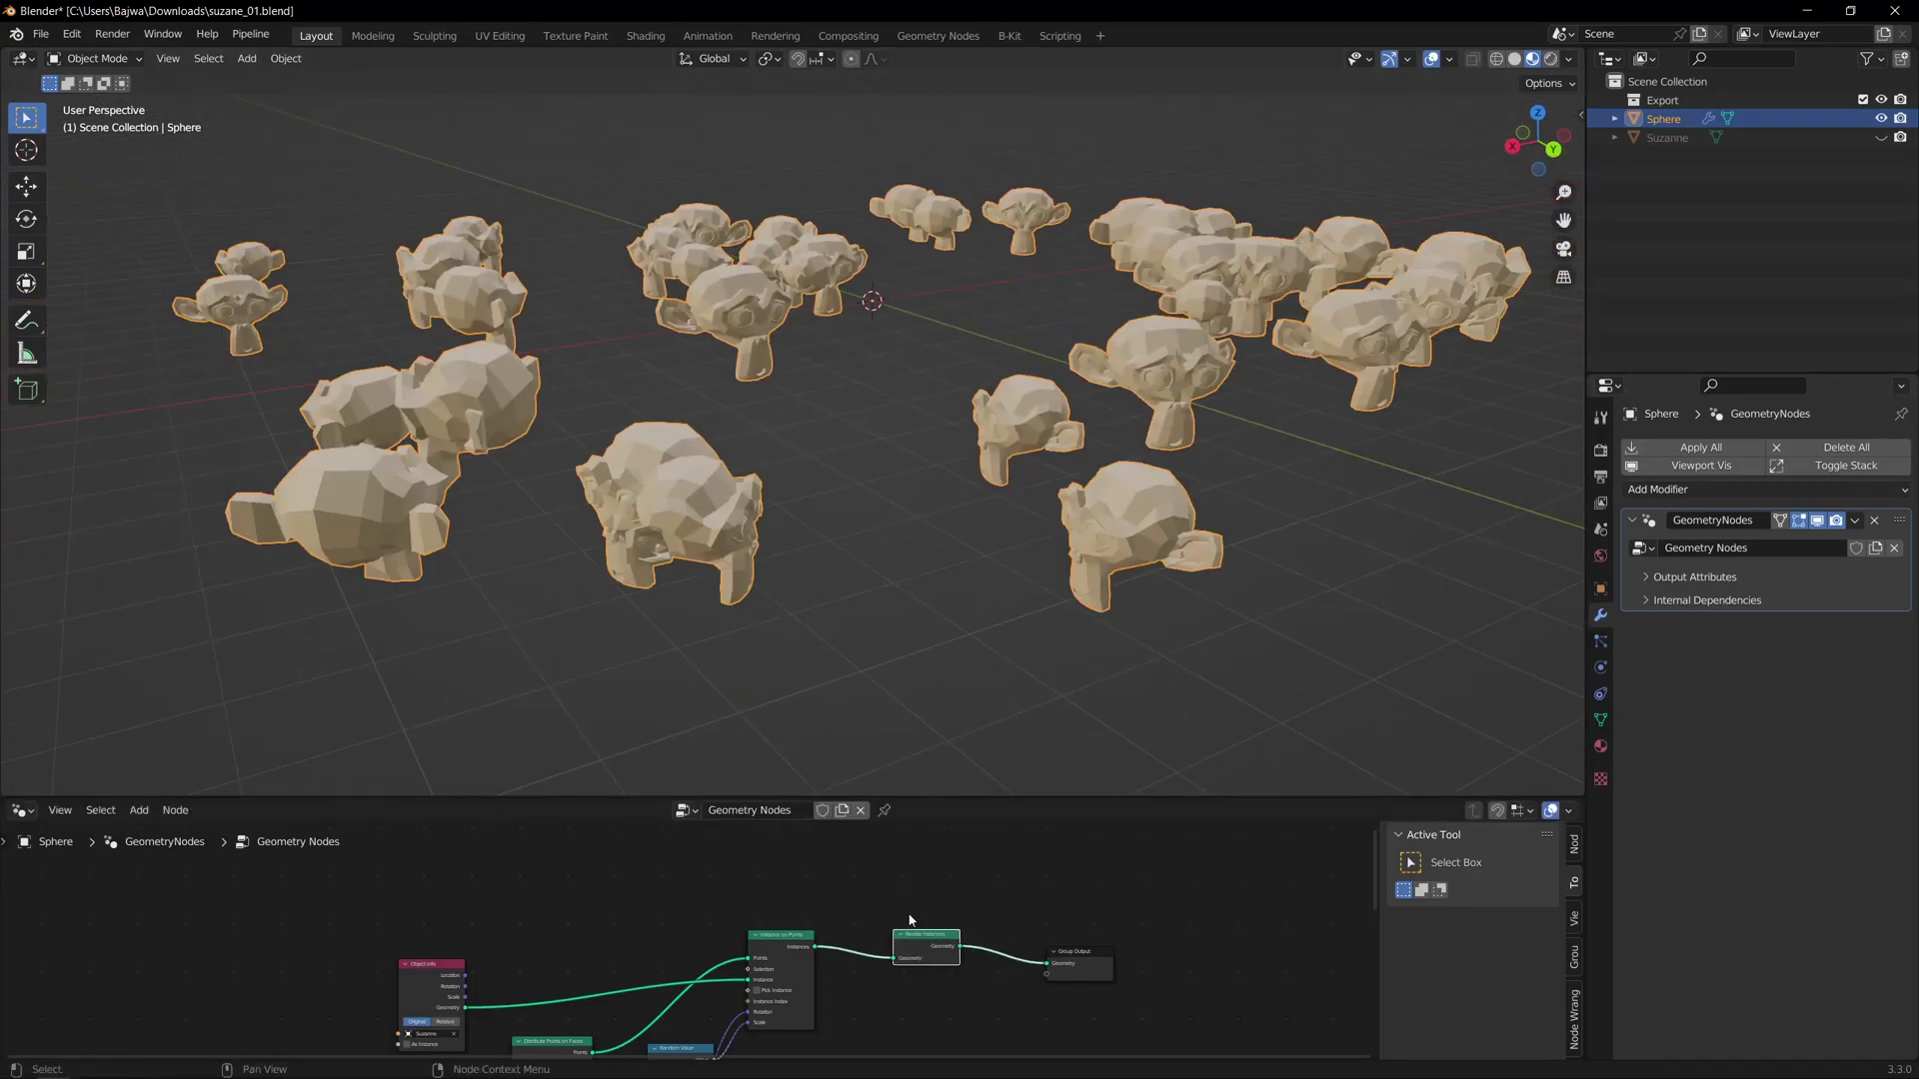
middle_drag(893, 433, 779, 440)
drag(904, 957, 912, 942)
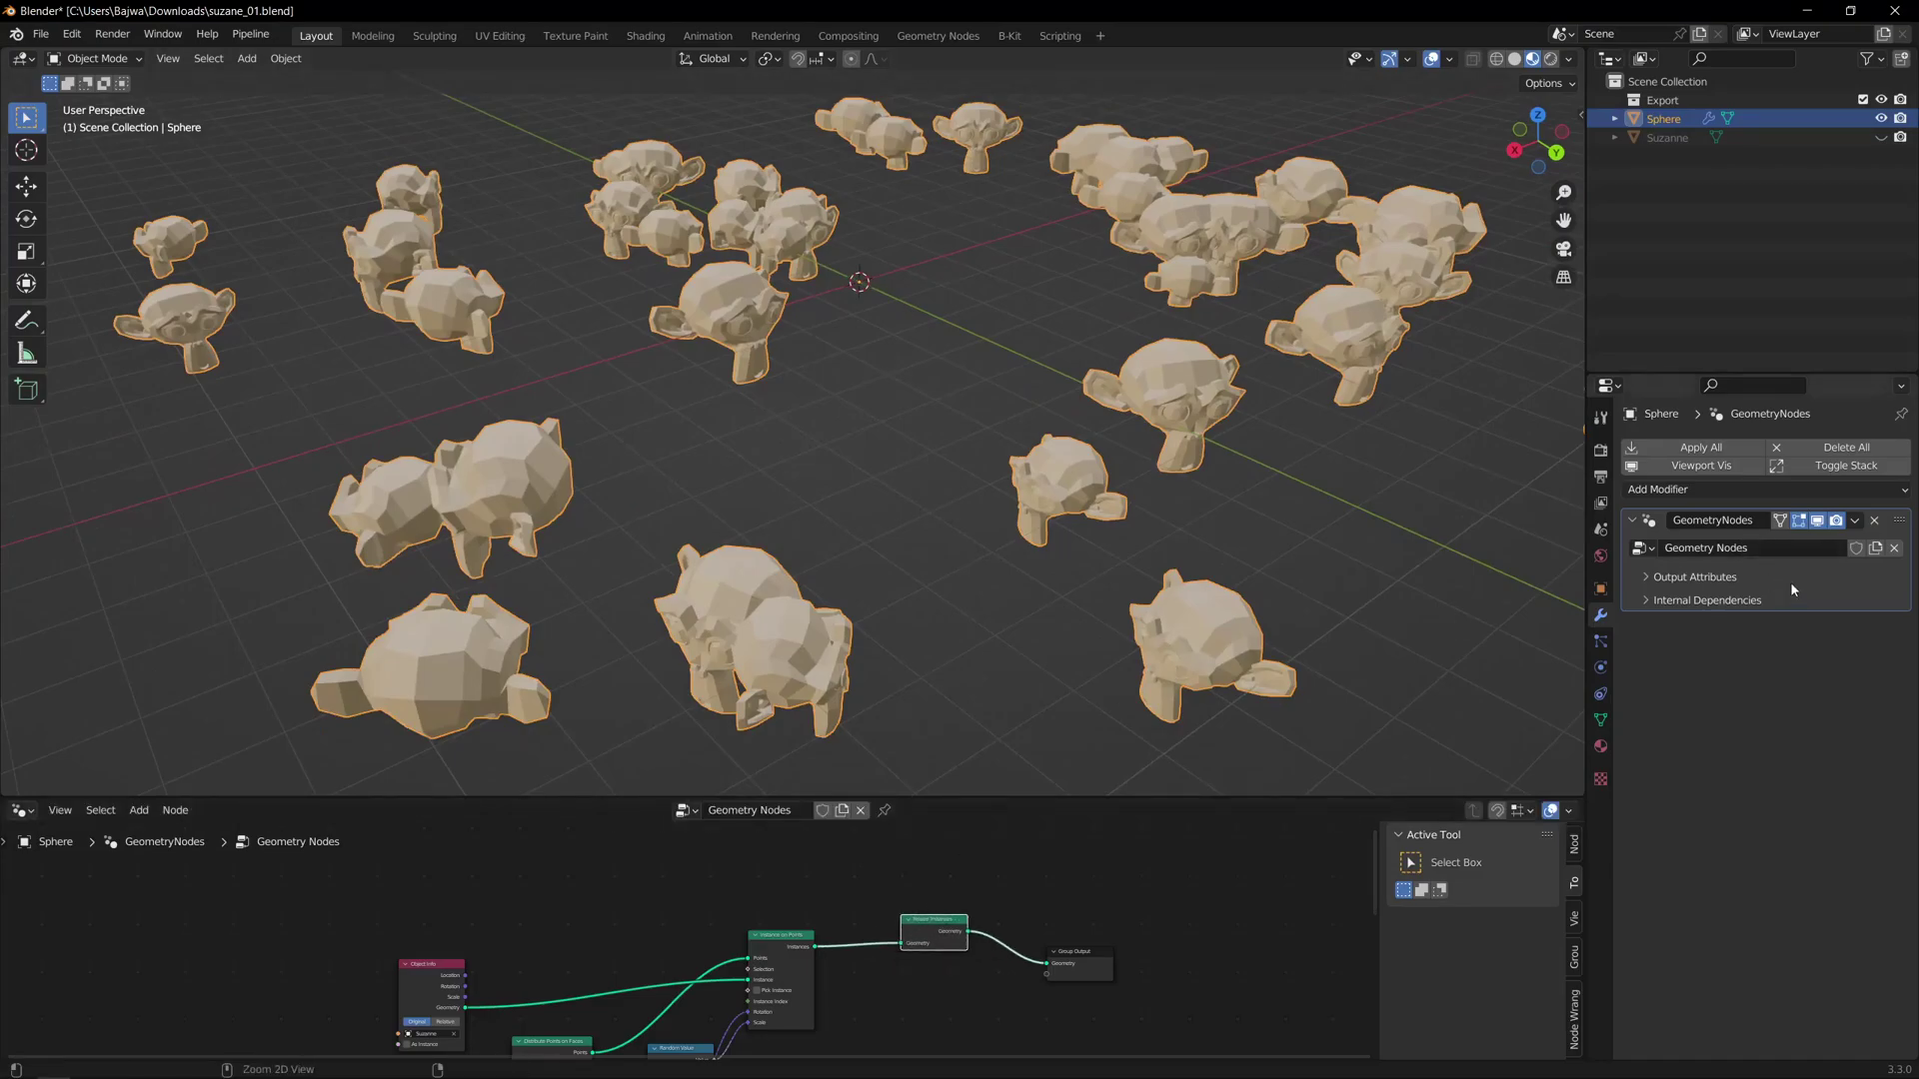
key(ctrl+a)
key(ctrl+z)
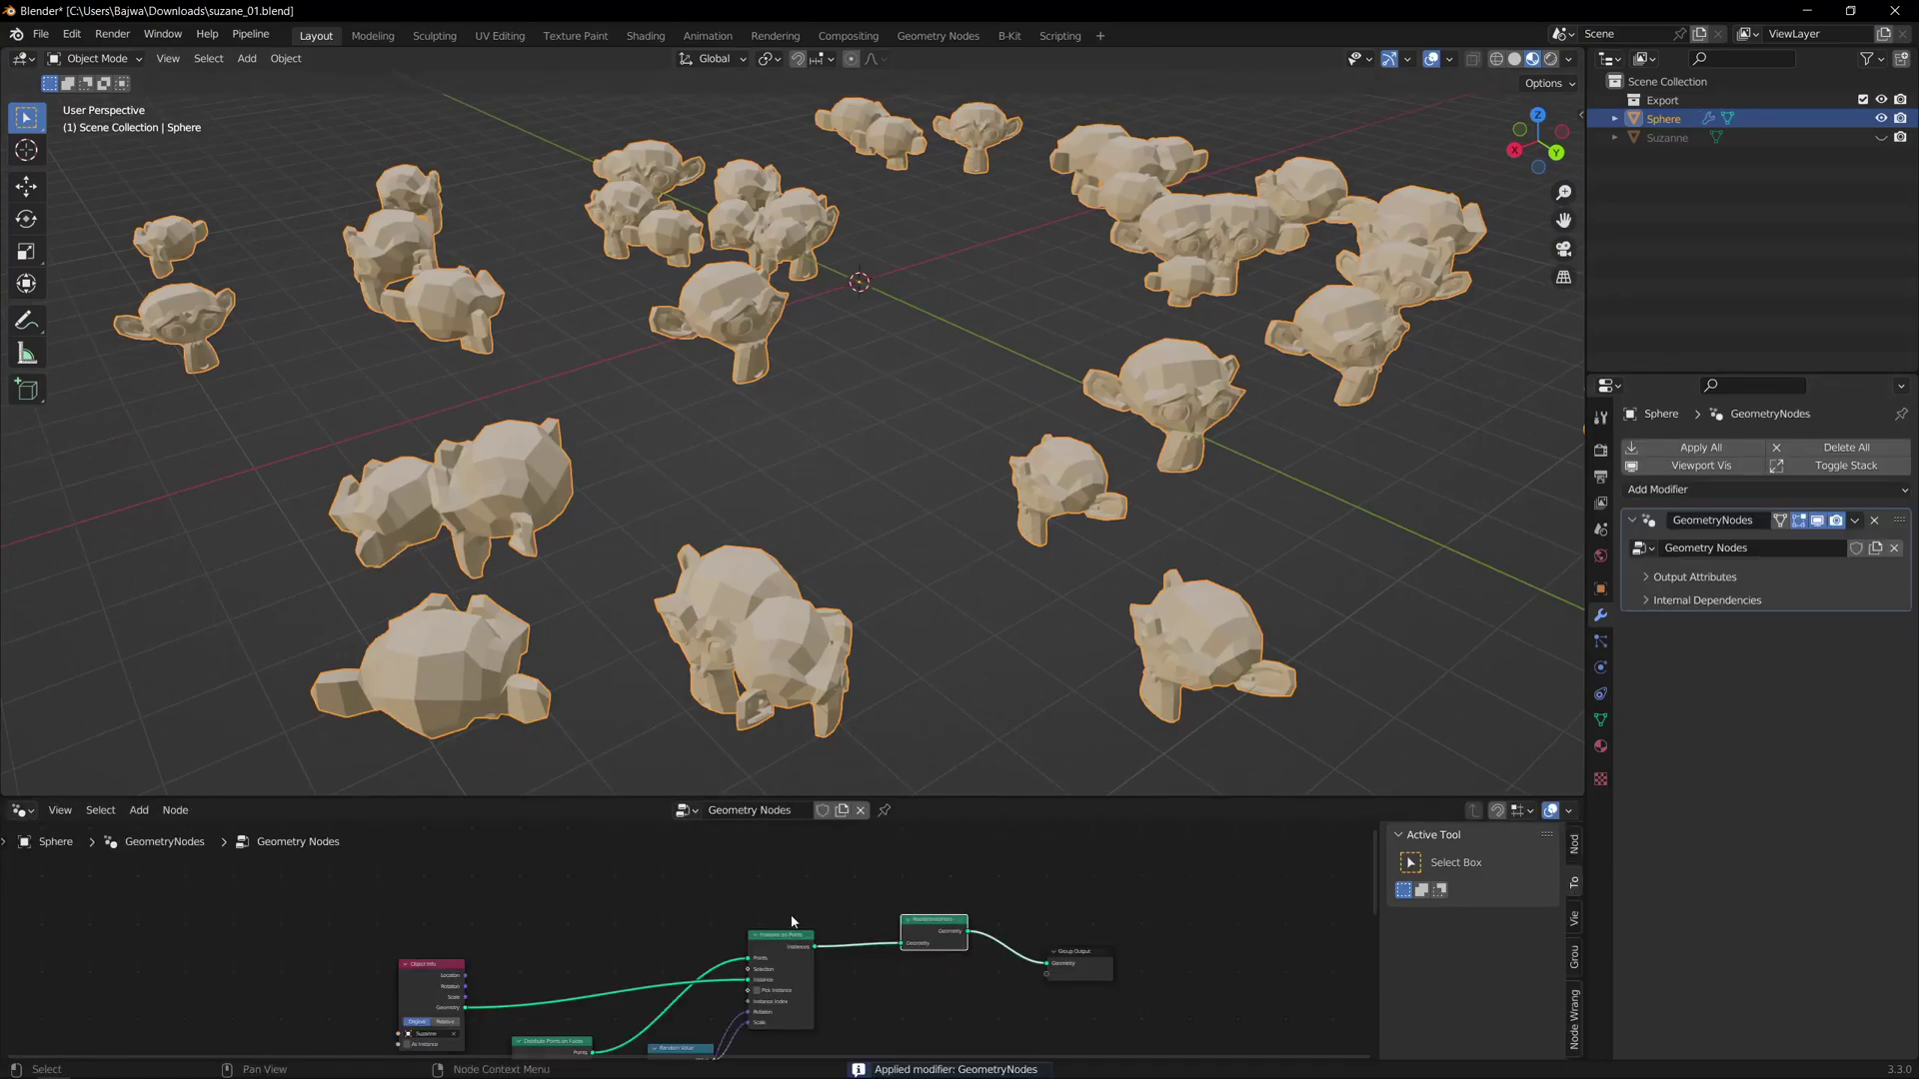
- In the 3.5 Alpha build, nudge Realize Instances, apply the modifier with Ctrl+A, then undo
drag(814, 947, 1046, 963)
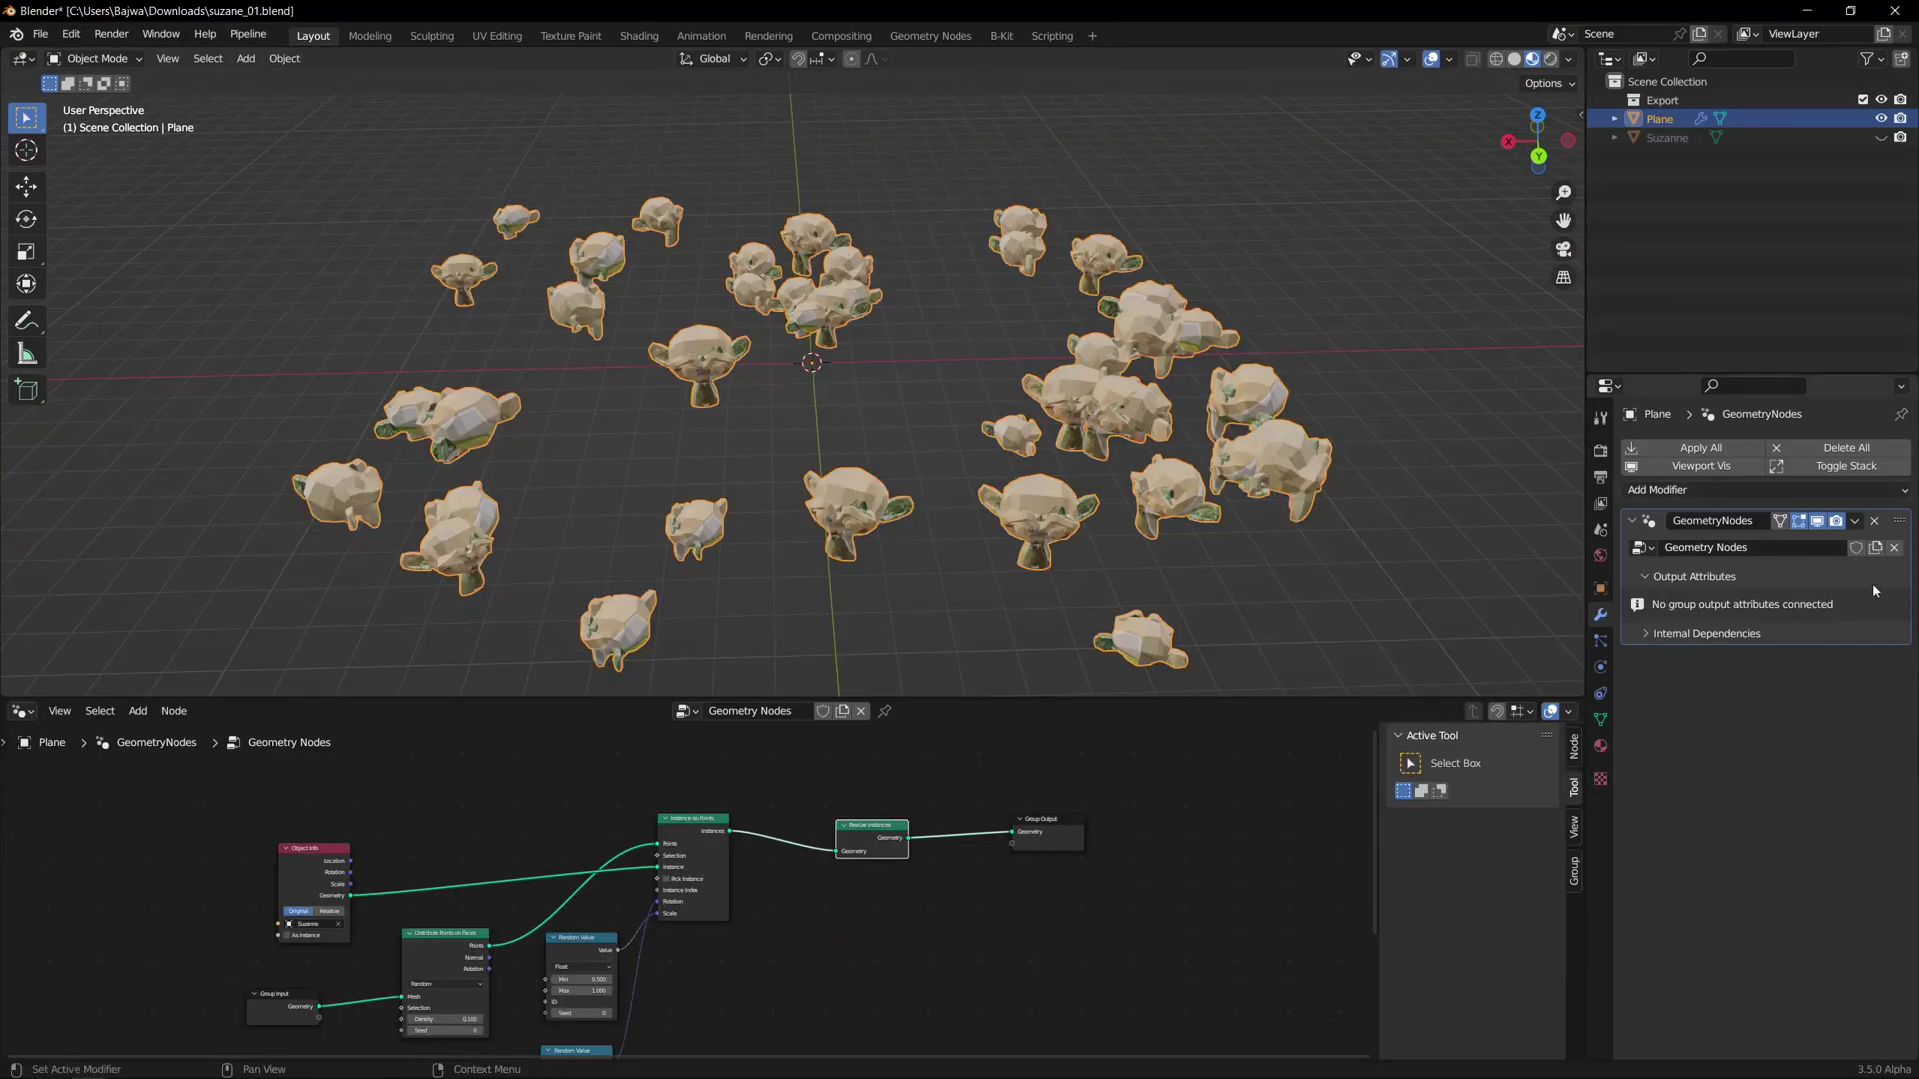
drag(870, 835, 882, 818)
key(ctrl+a)
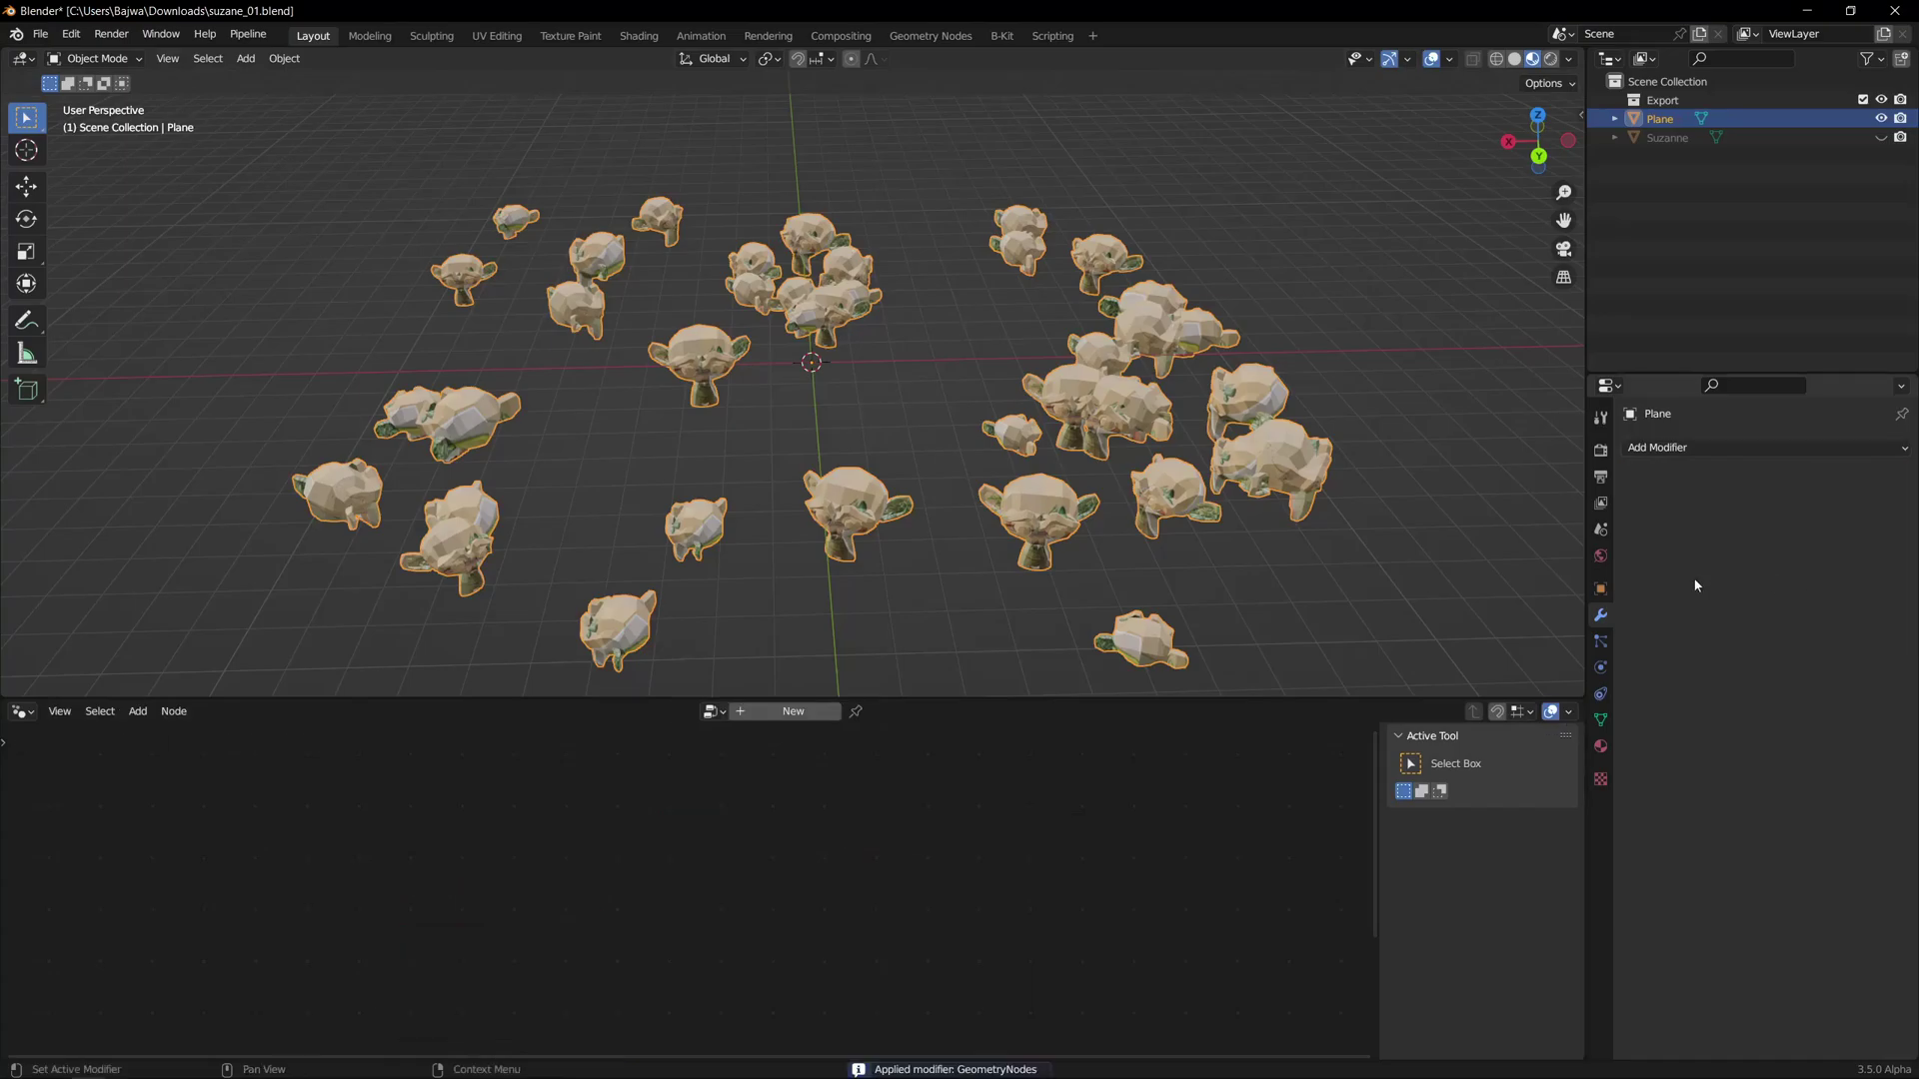
key(ctrl+z)
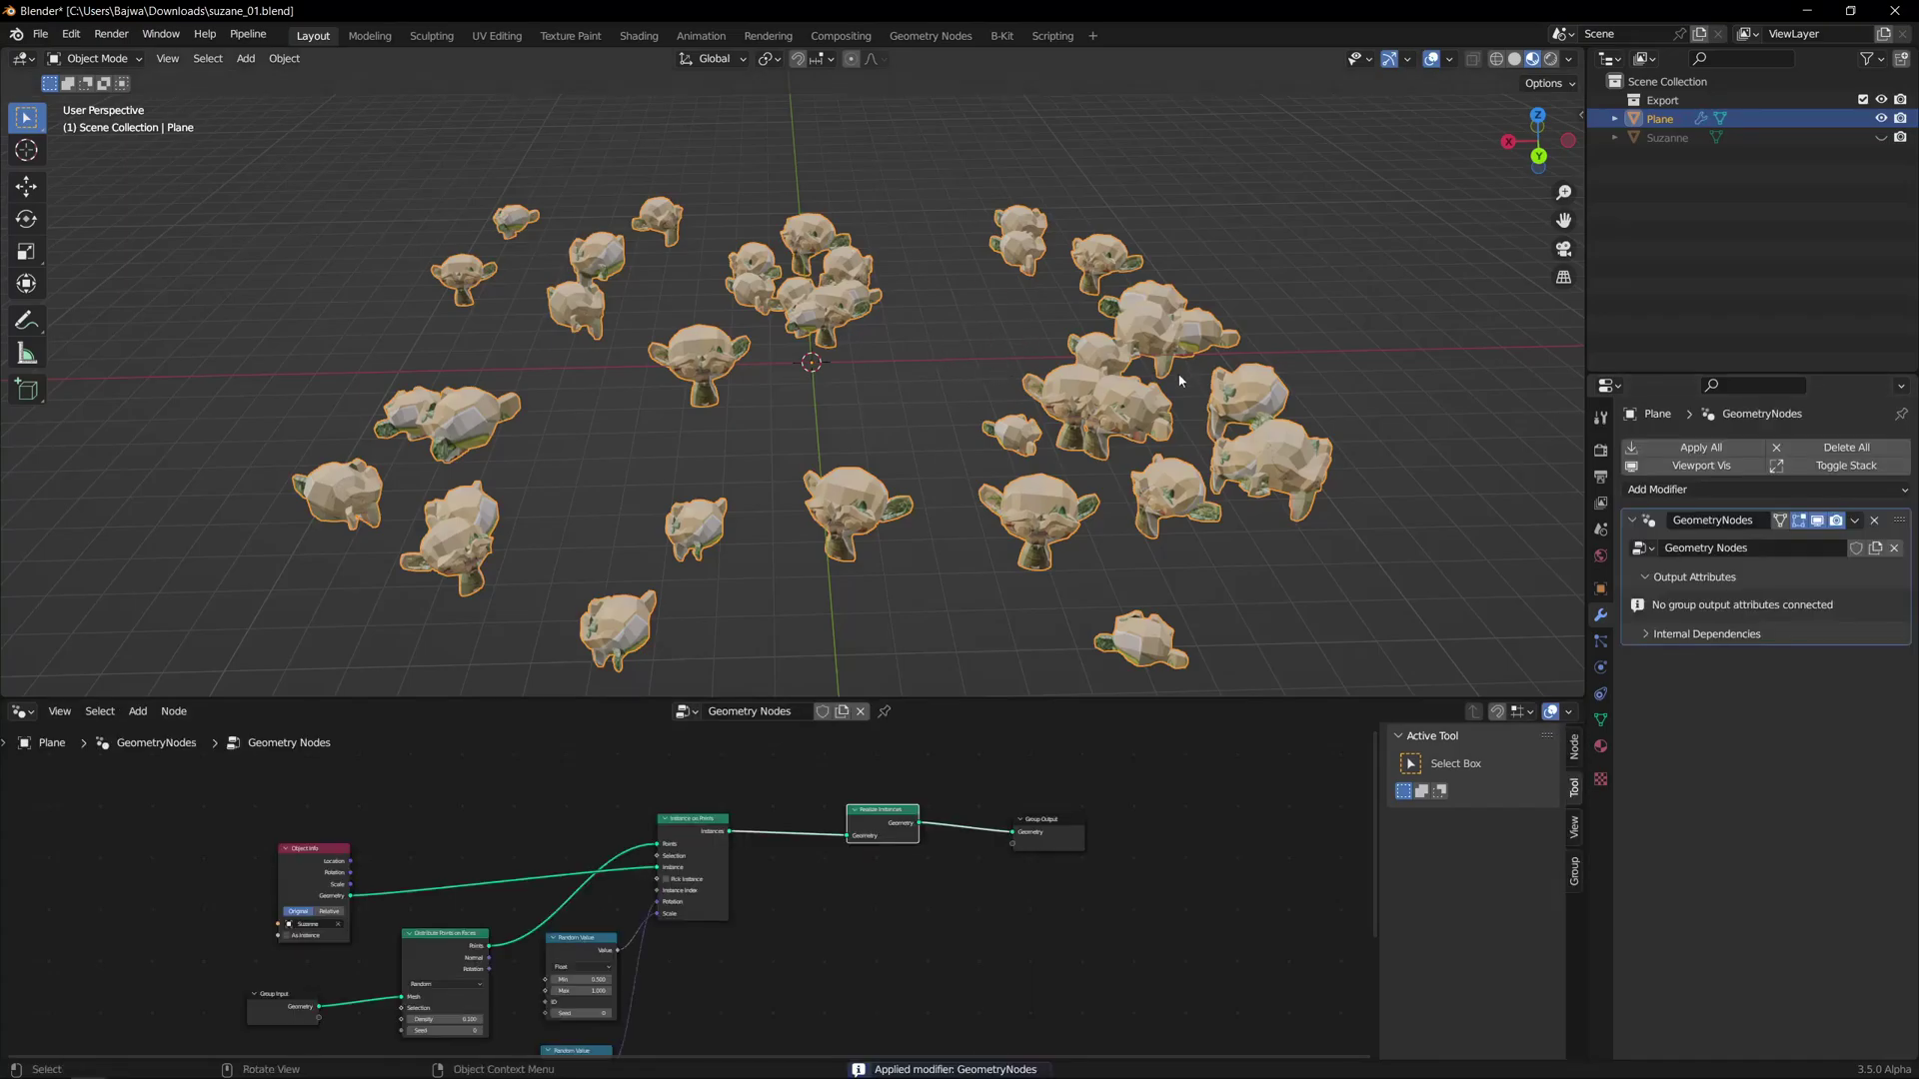
middle_drag(896, 424, 902, 401)
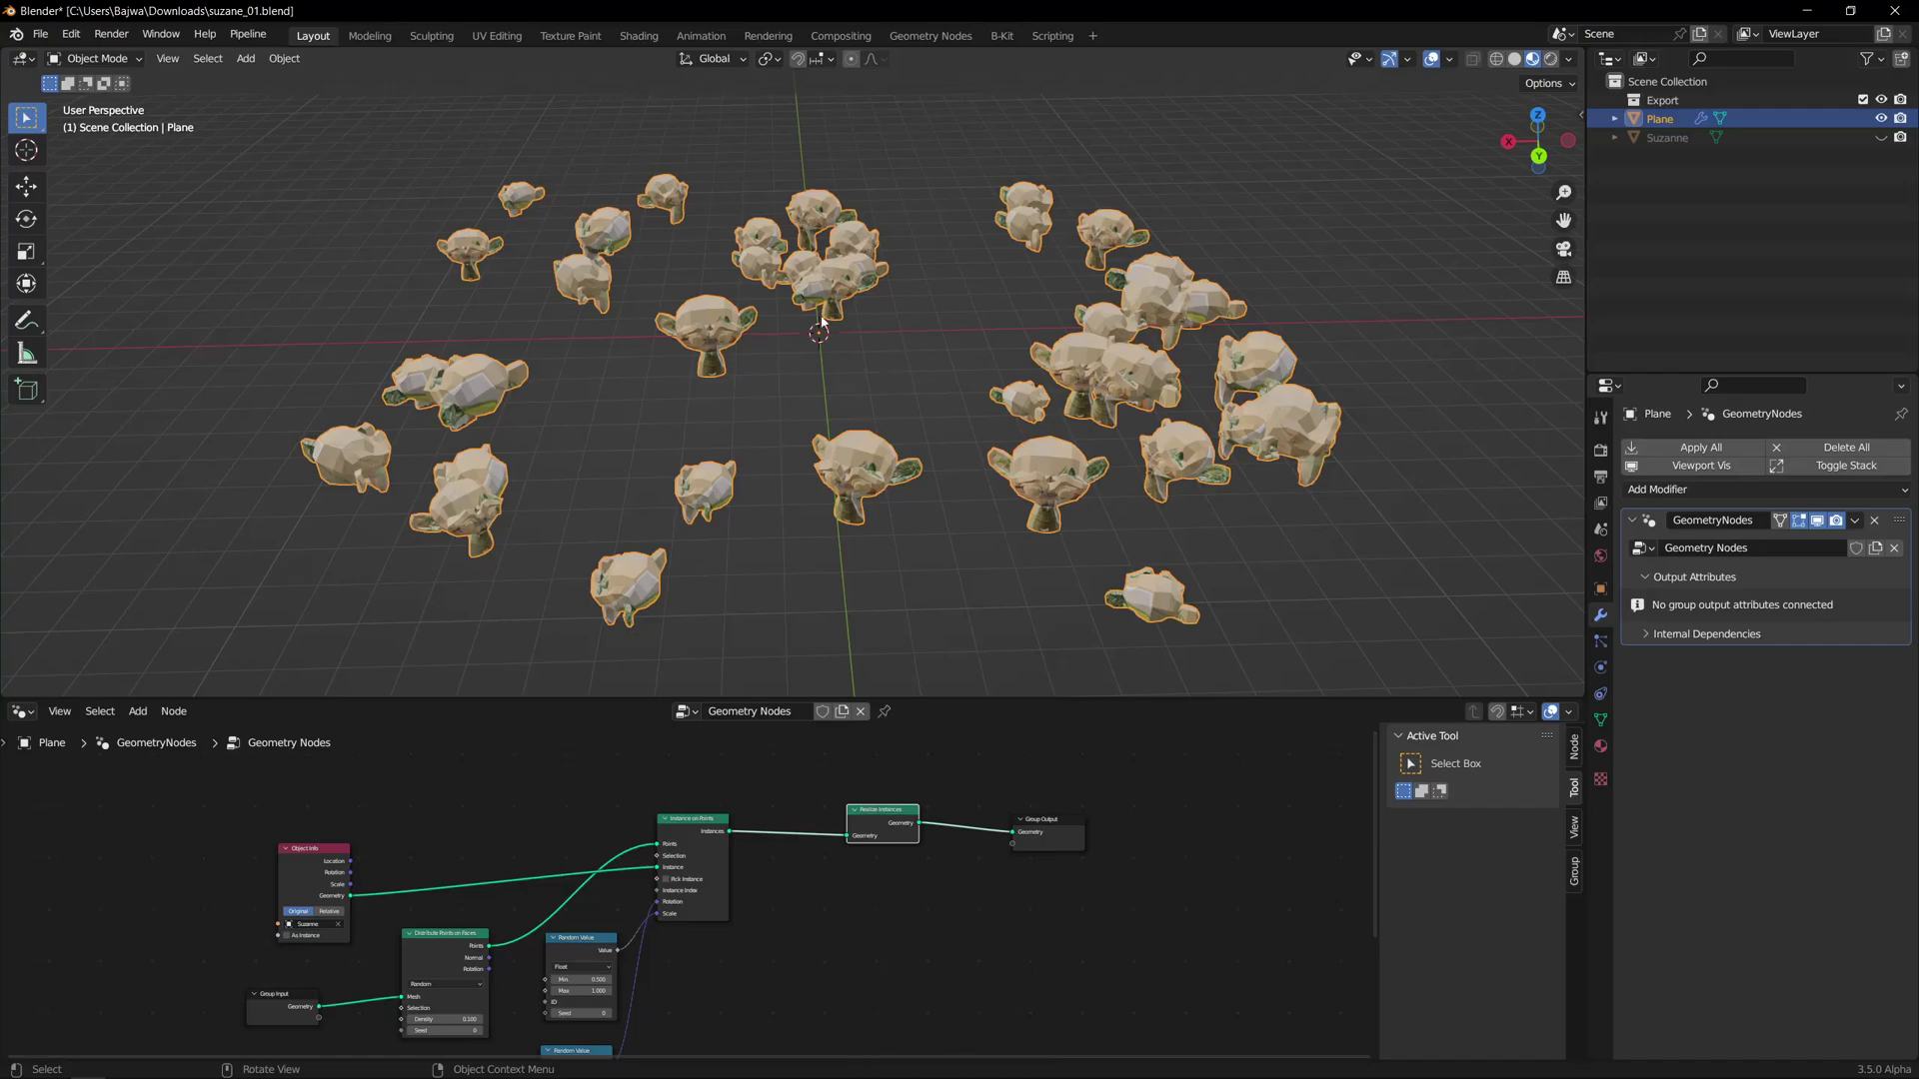
- Link Instance on Points directly to Group Output and delete the Realize Instances node
scroll(836, 307, down, 3)
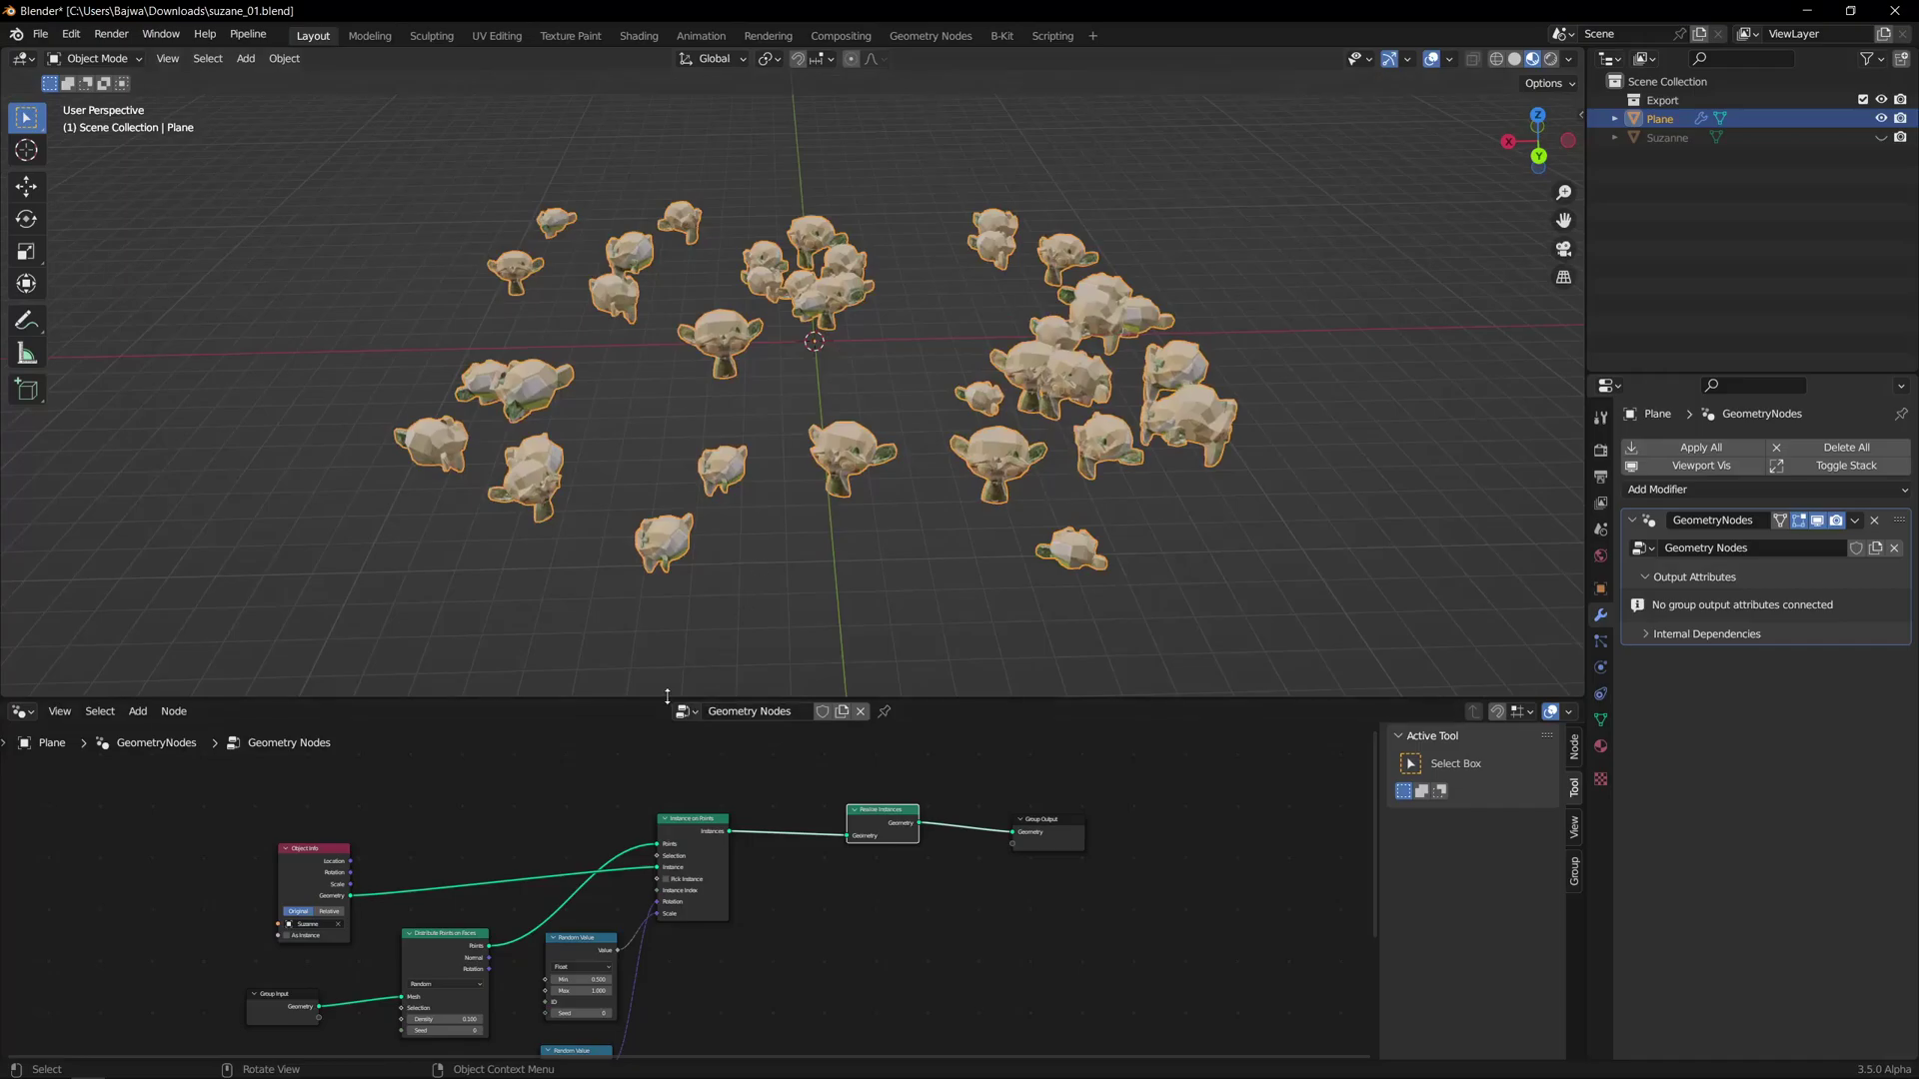
drag(870, 828, 853, 812)
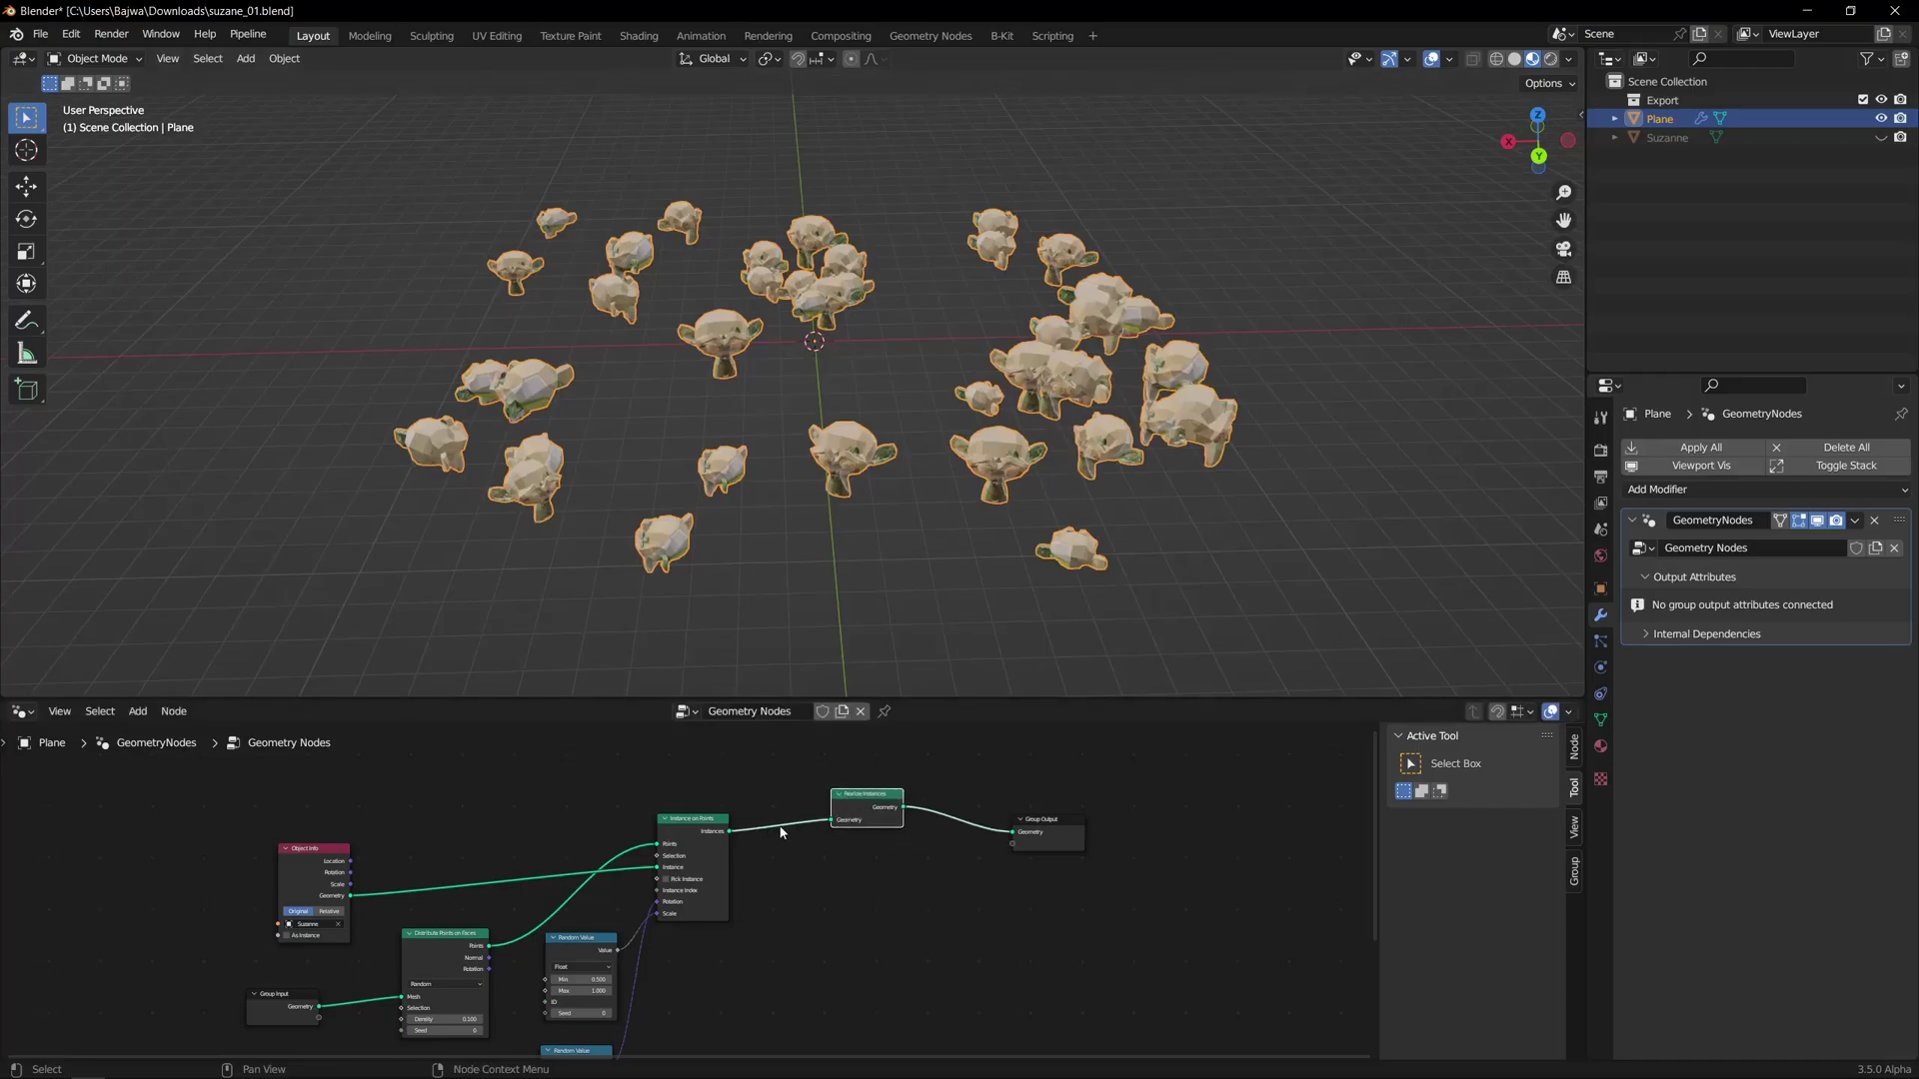
drag(732, 832, 1012, 833)
drag(869, 796, 885, 785)
key(x)
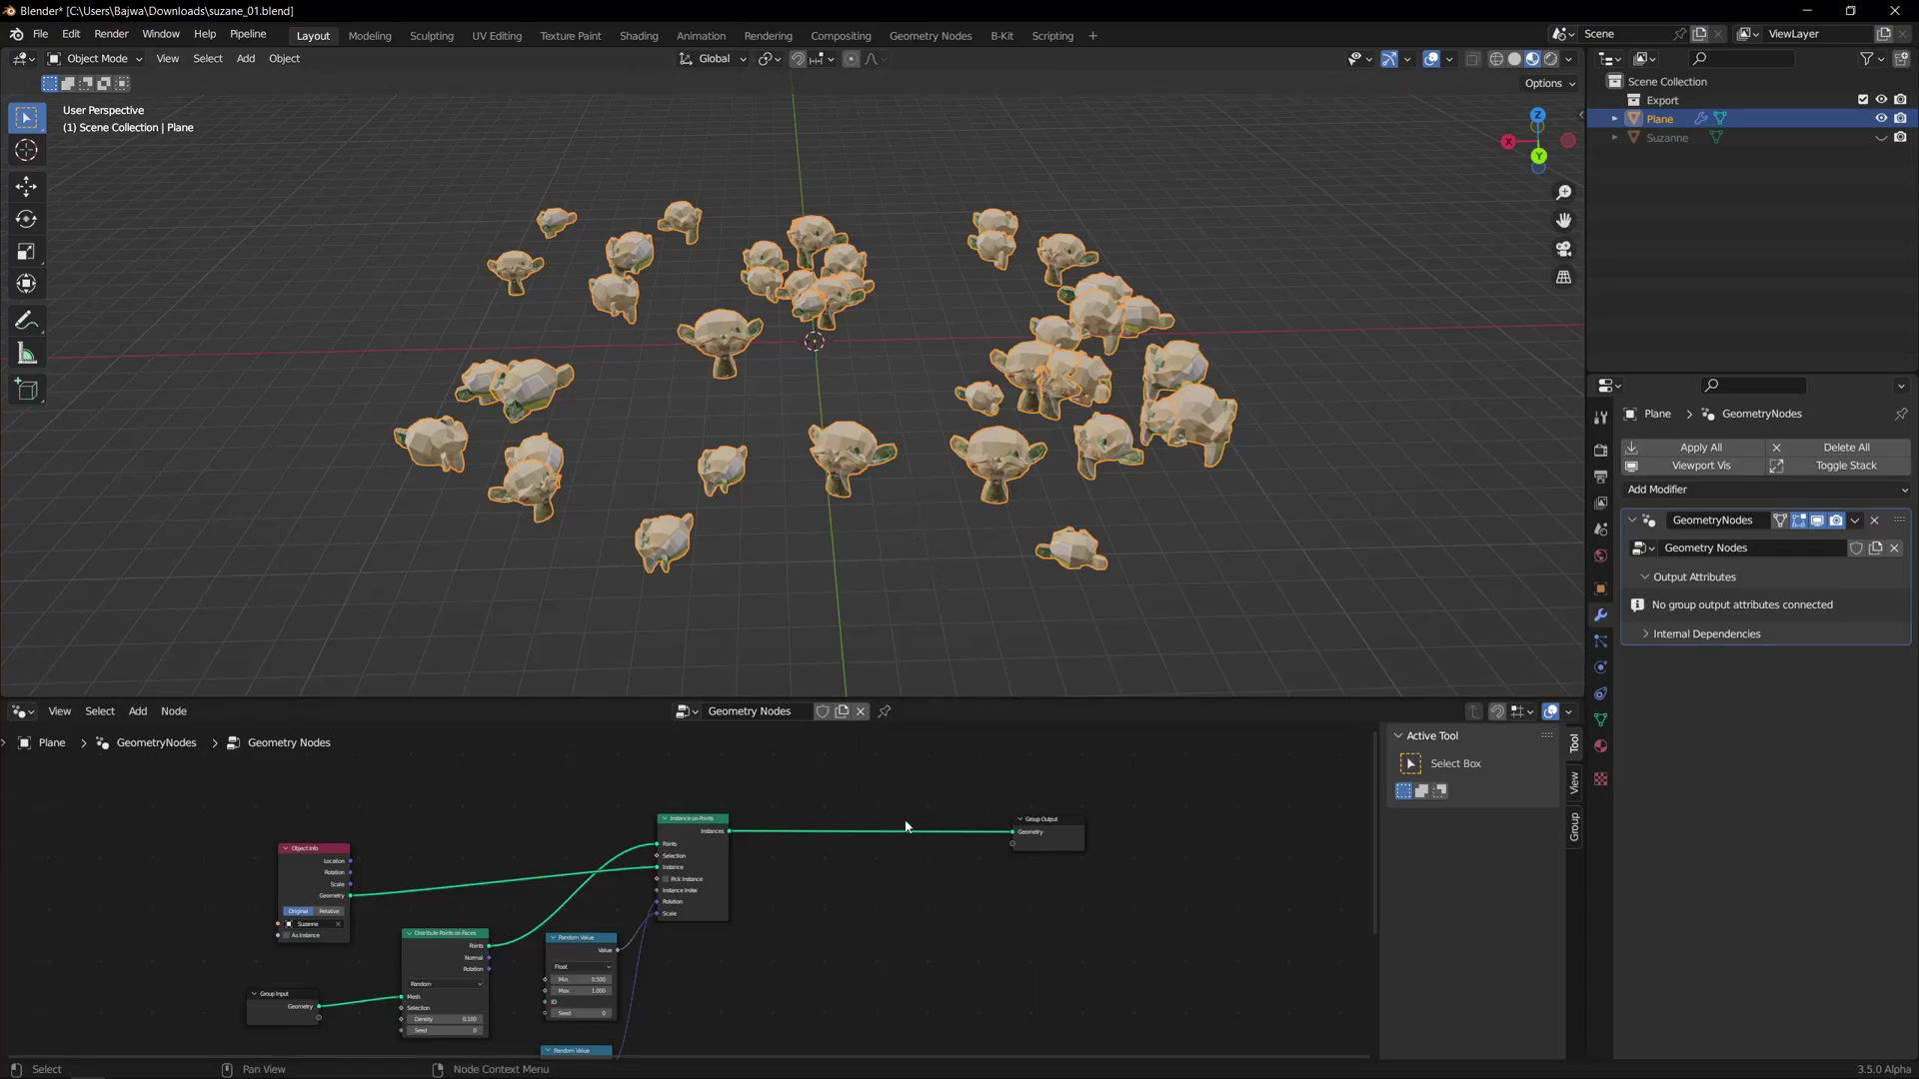
- Apply Object > Apply > Make Instances Real to the Plane's Suzanne instances
click(284, 58)
mouse_move(350, 155)
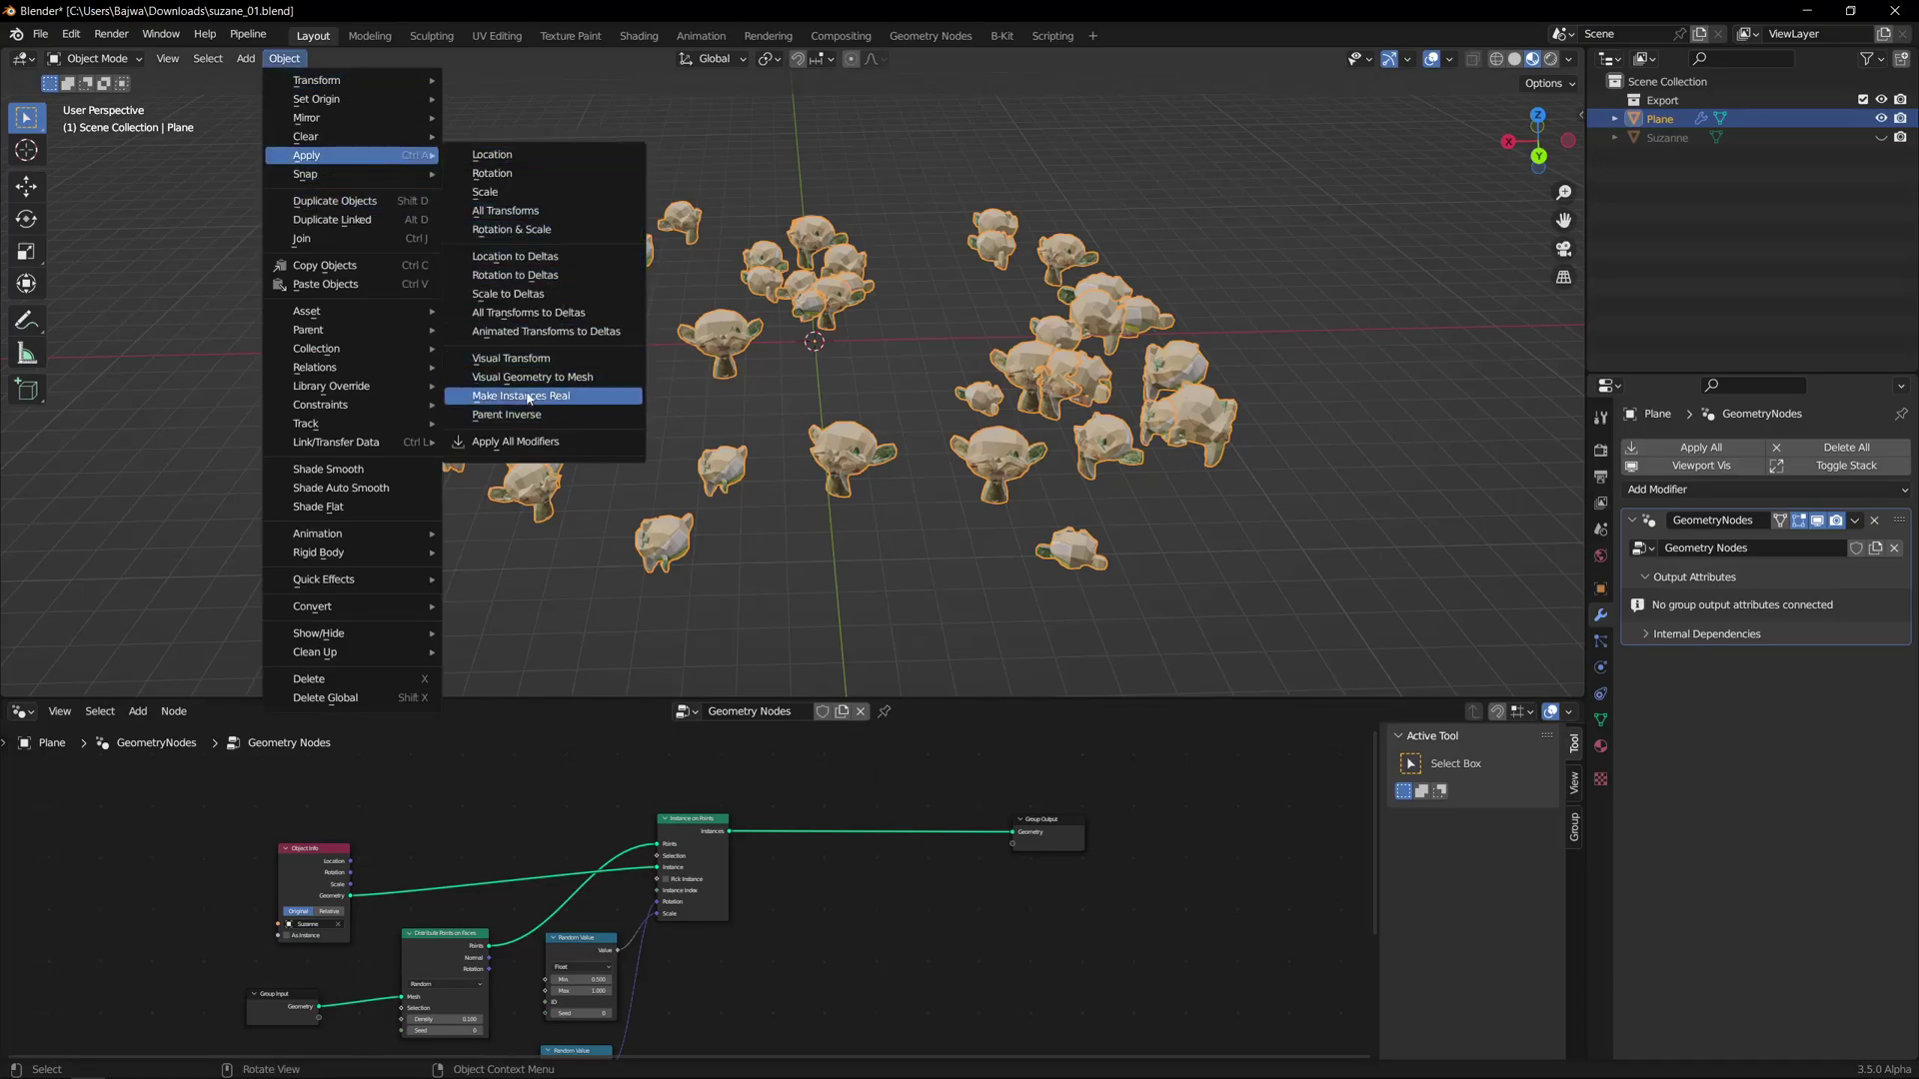
click(557, 401)
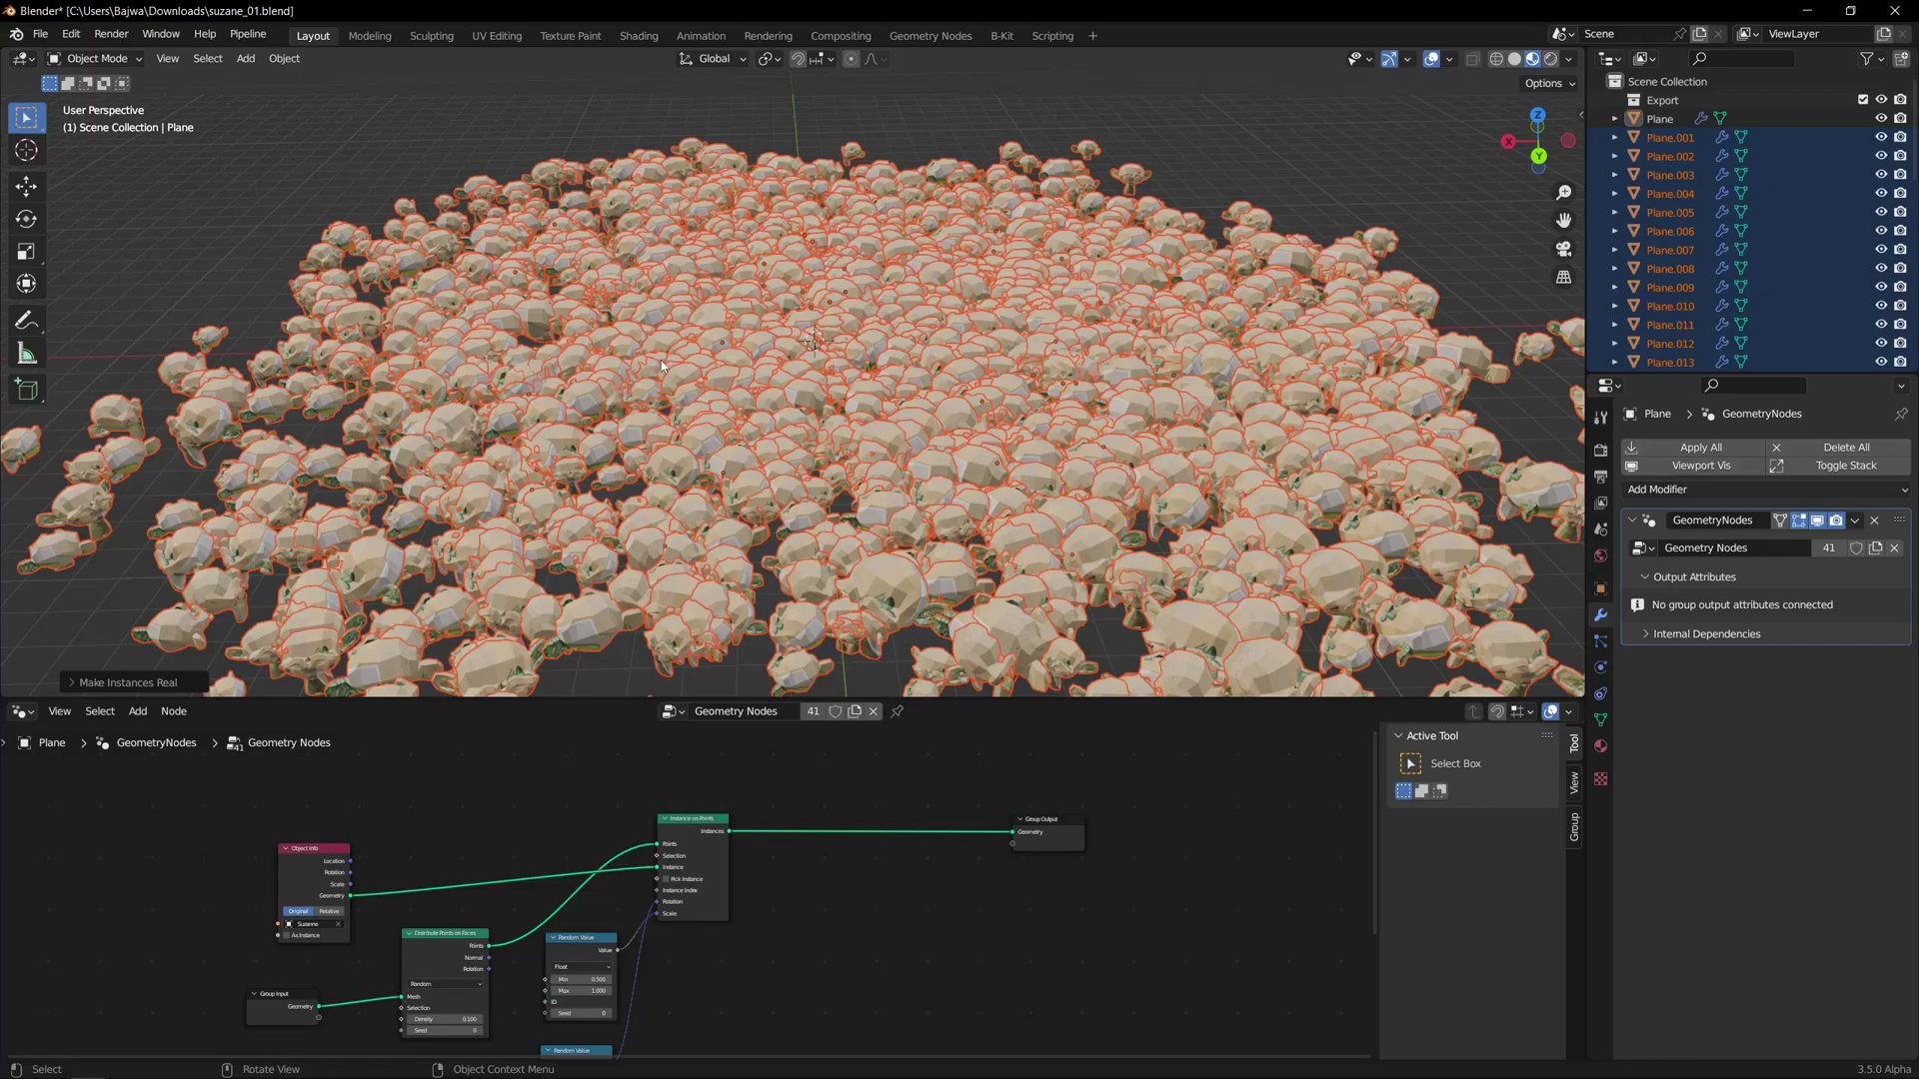
- Move the selected real objects into a new collection named 'test'
key(m)
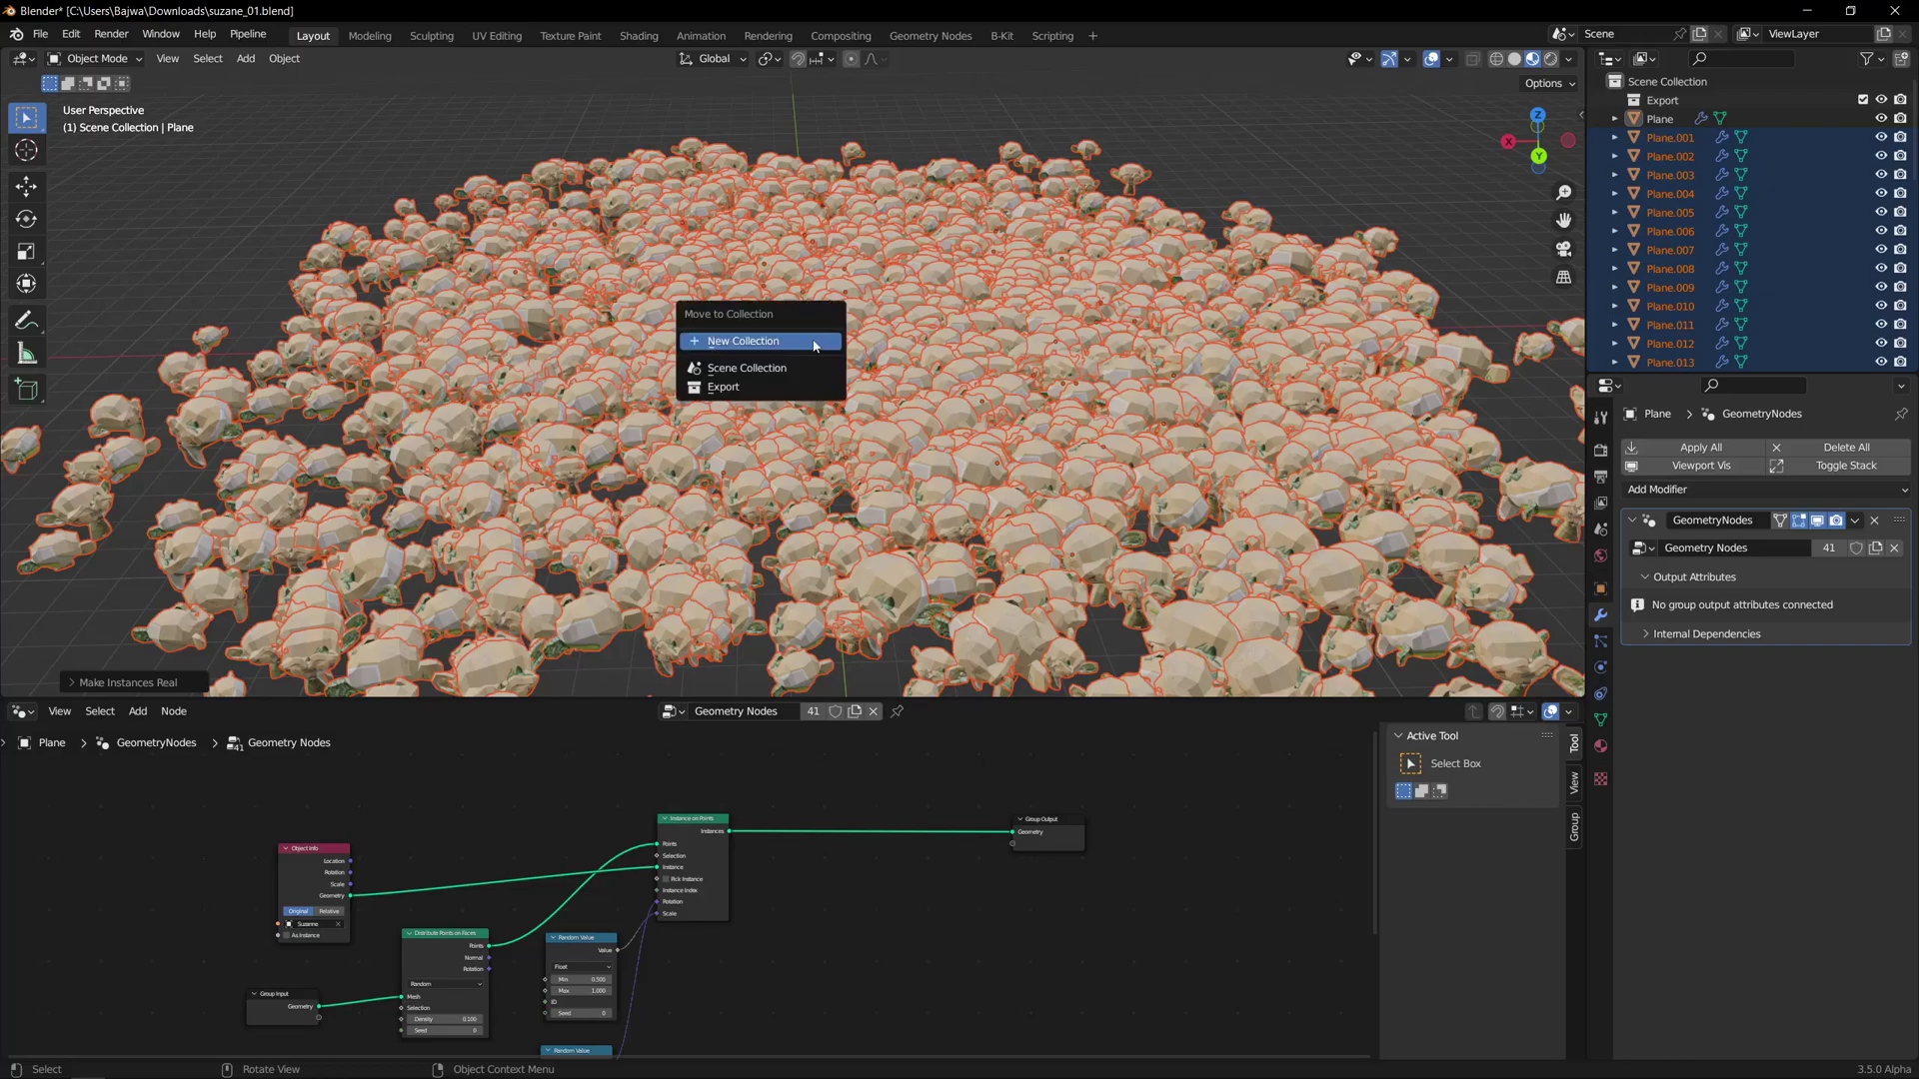
click(813, 340)
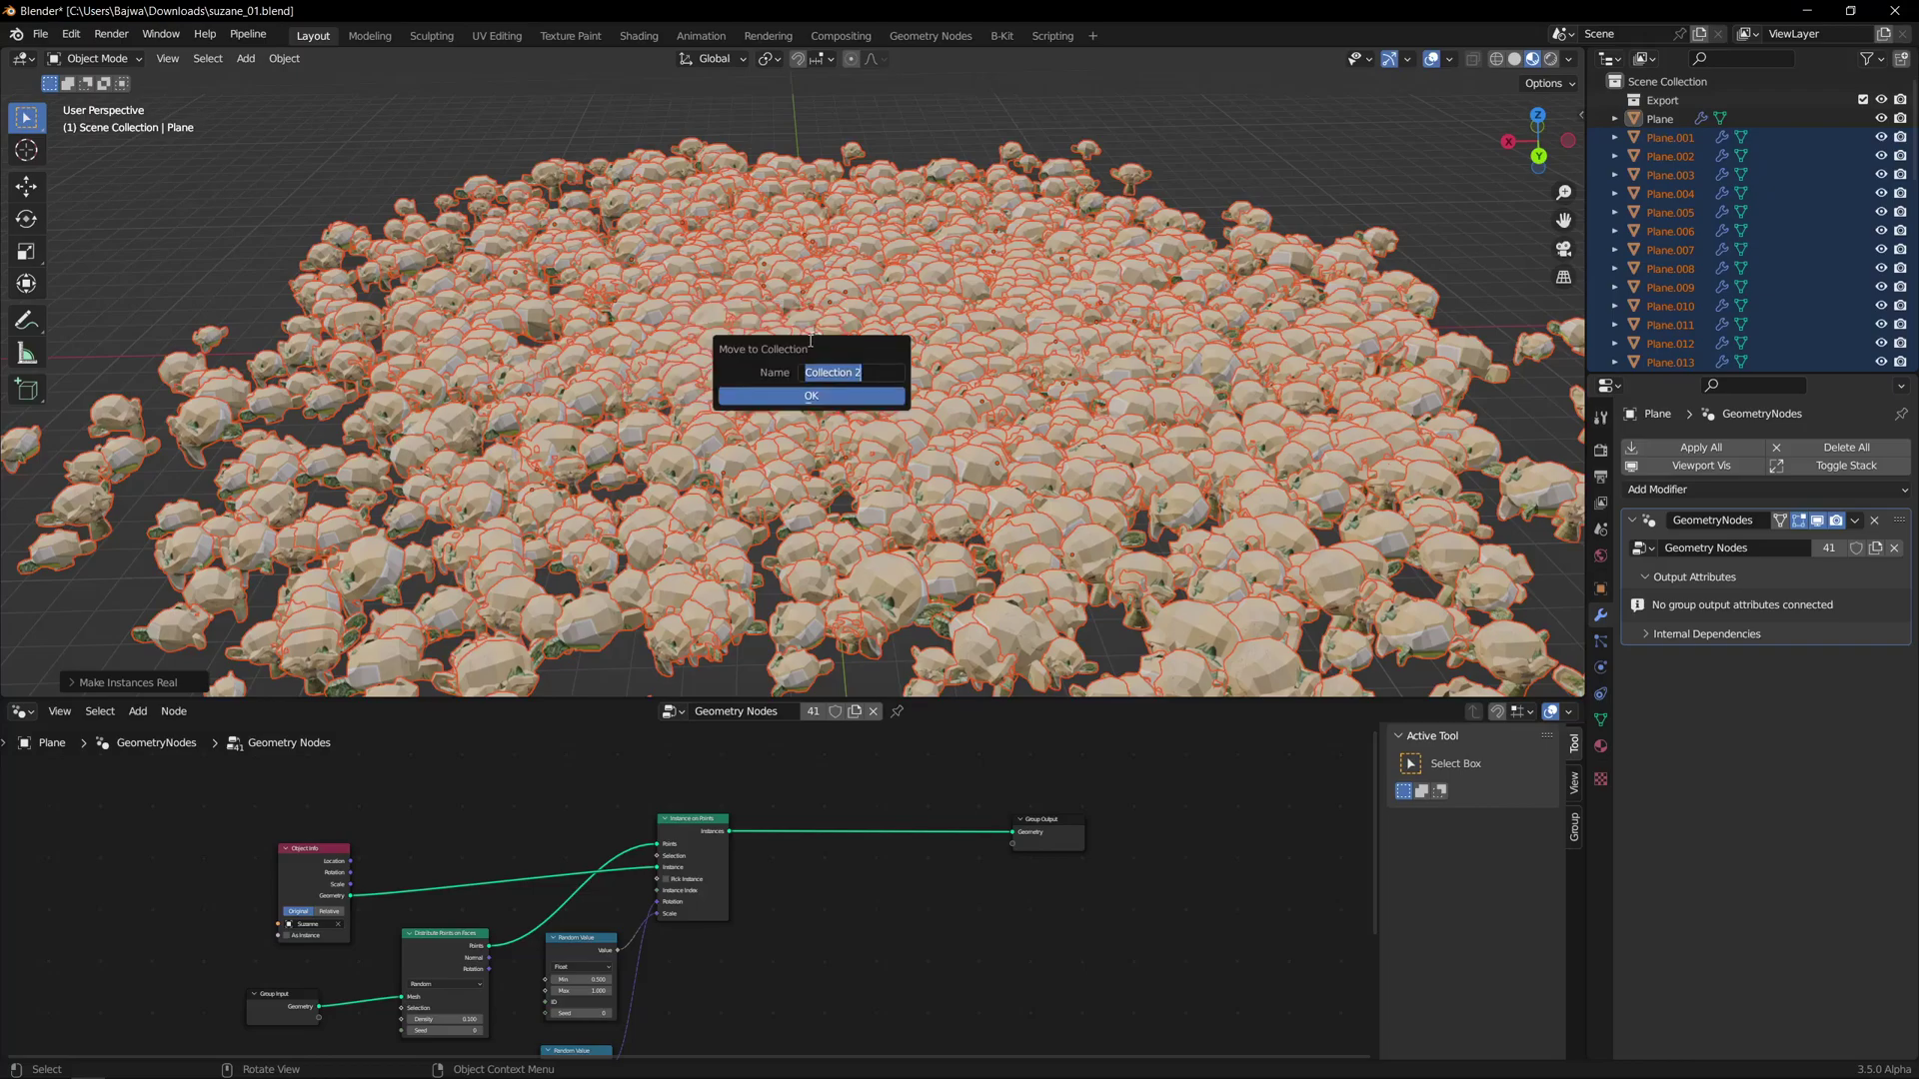
text(test)
key(Return)
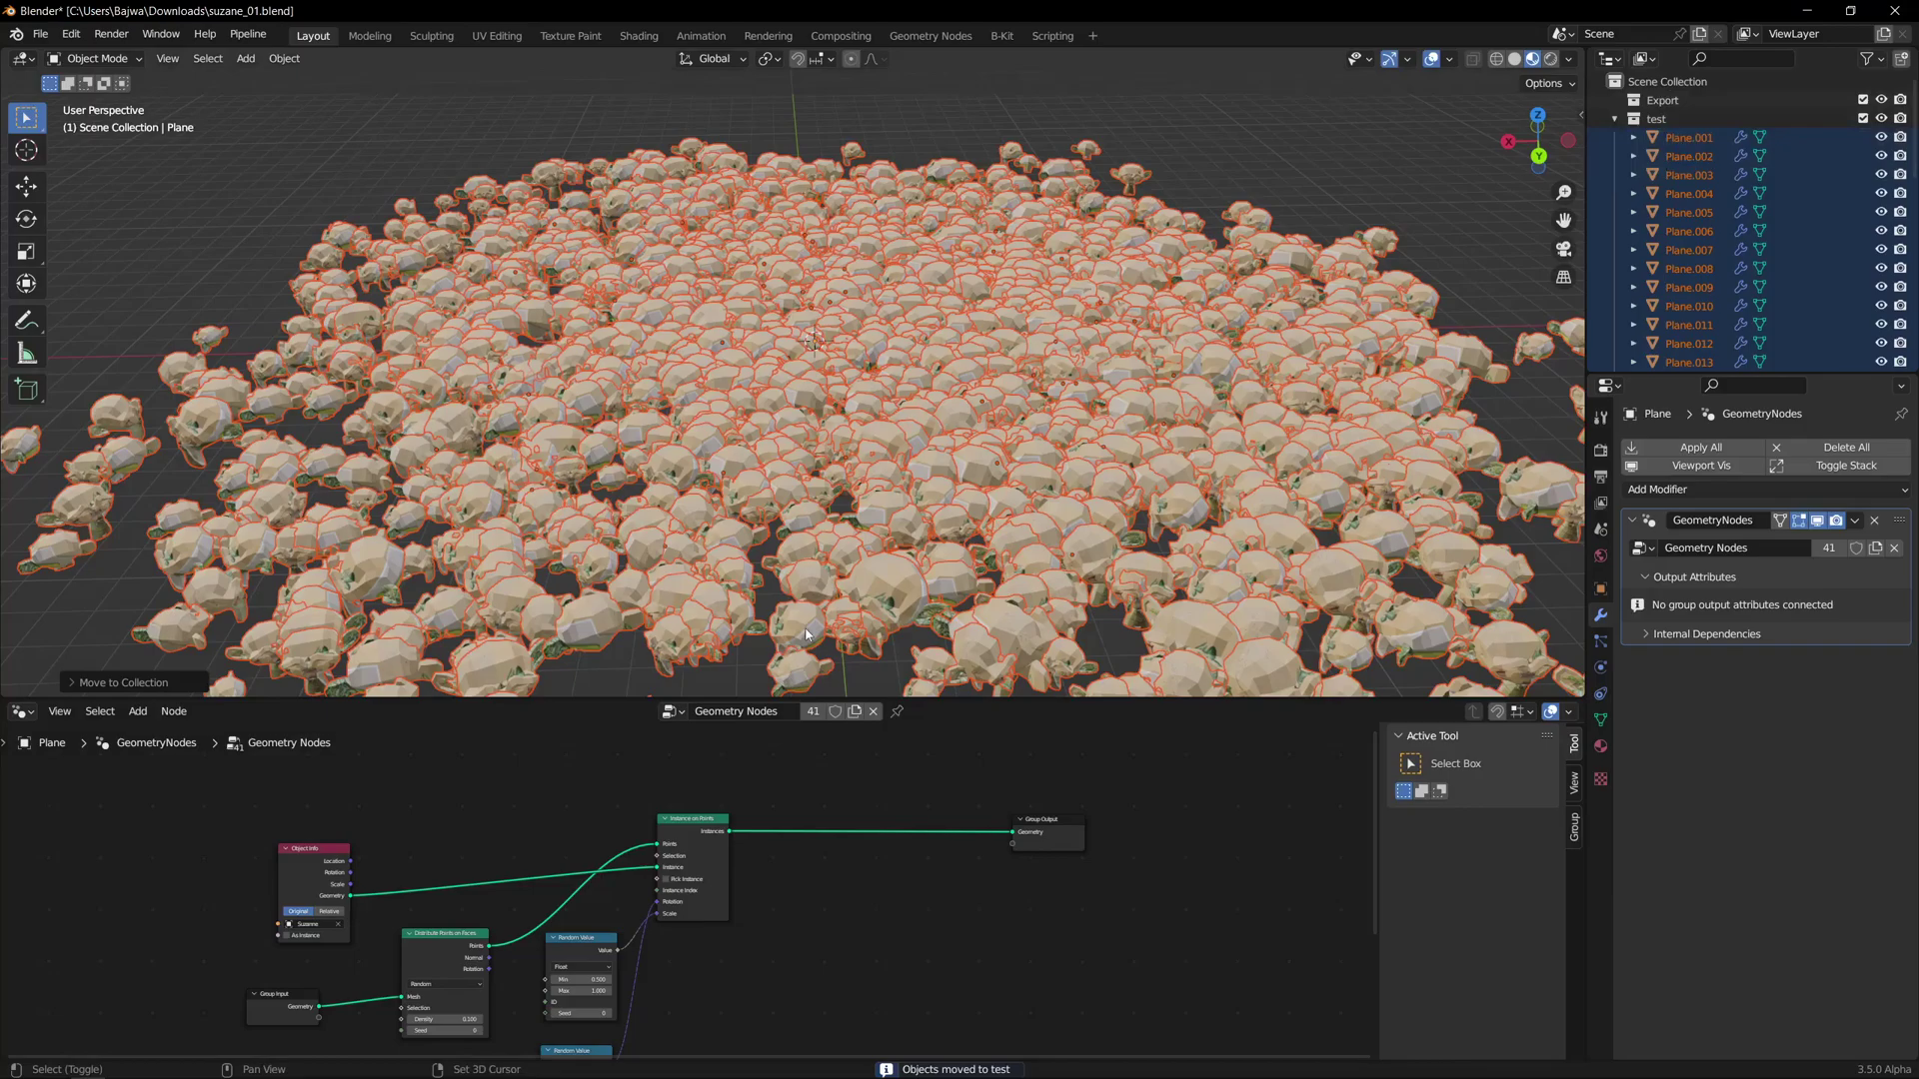
- Make Plane.002 active and delete its Geometry Nodes modifier
click(800, 670)
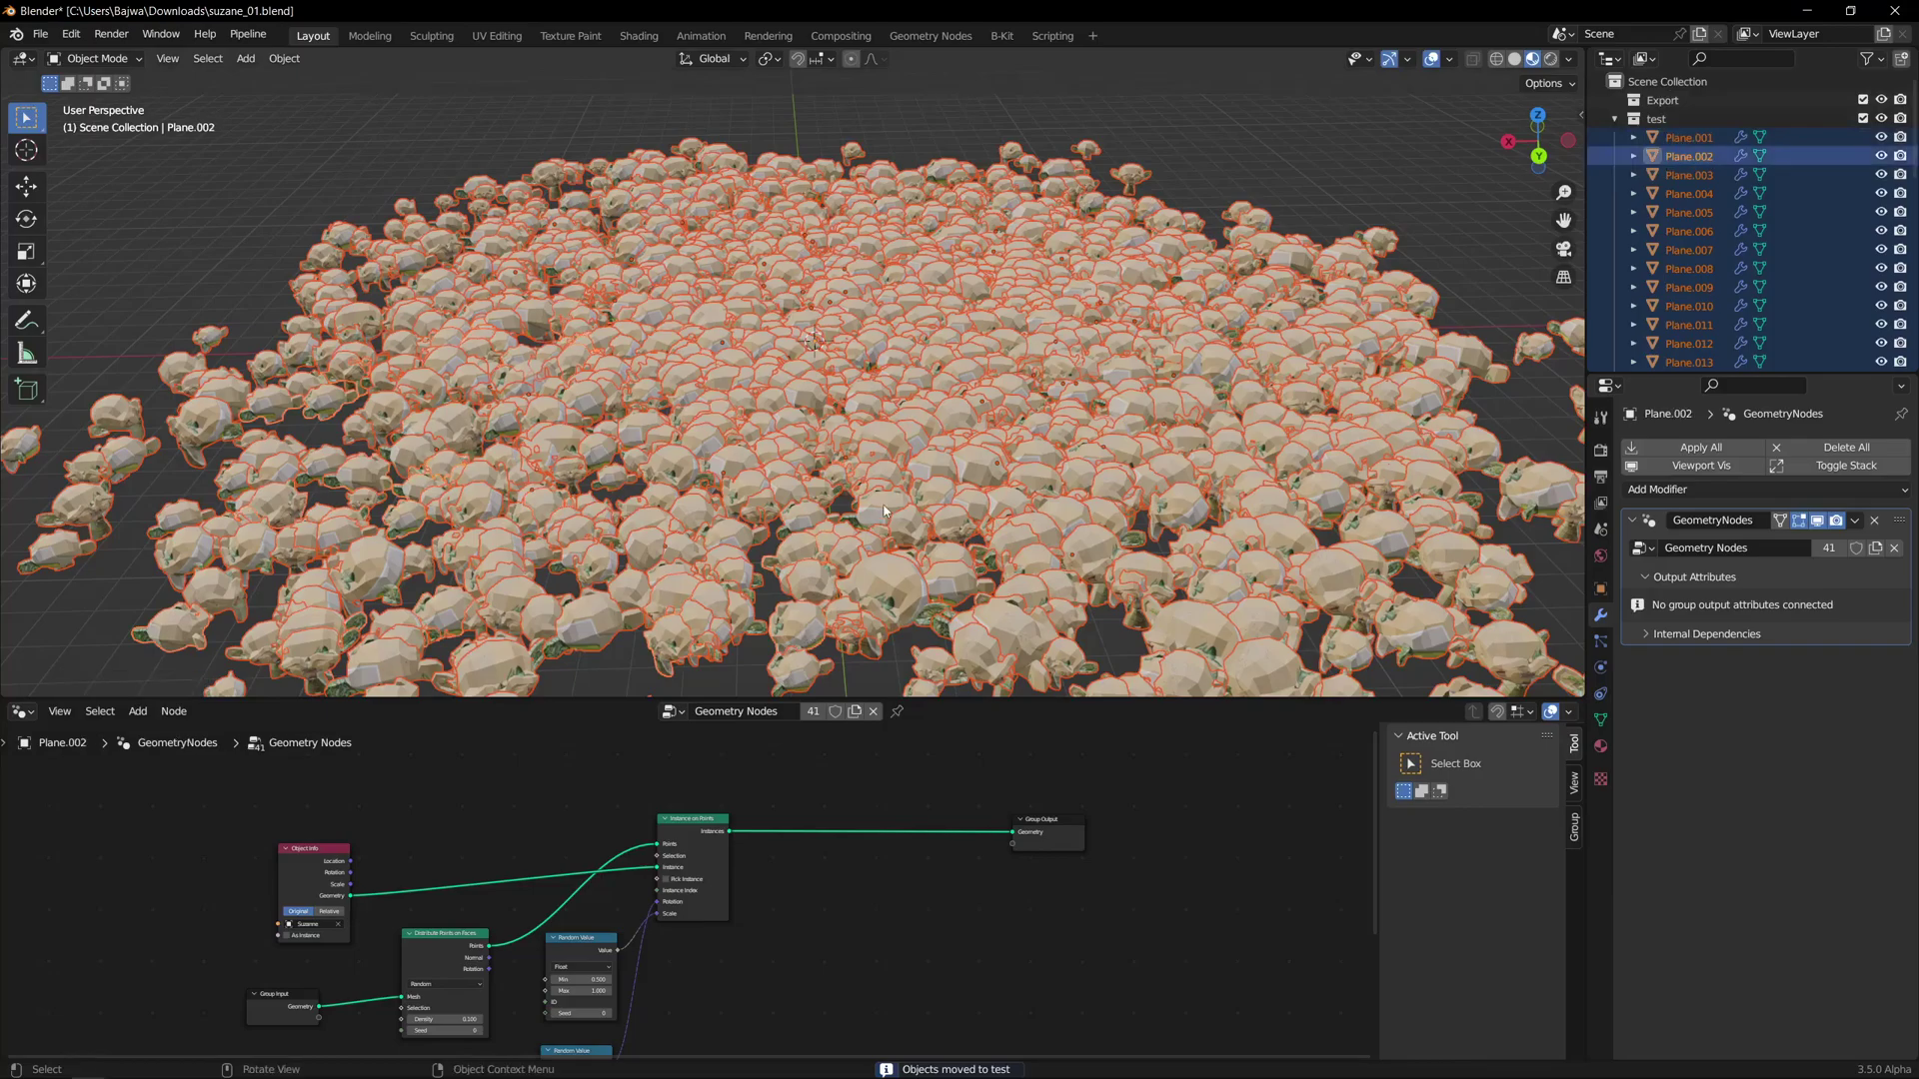
click(1874, 520)
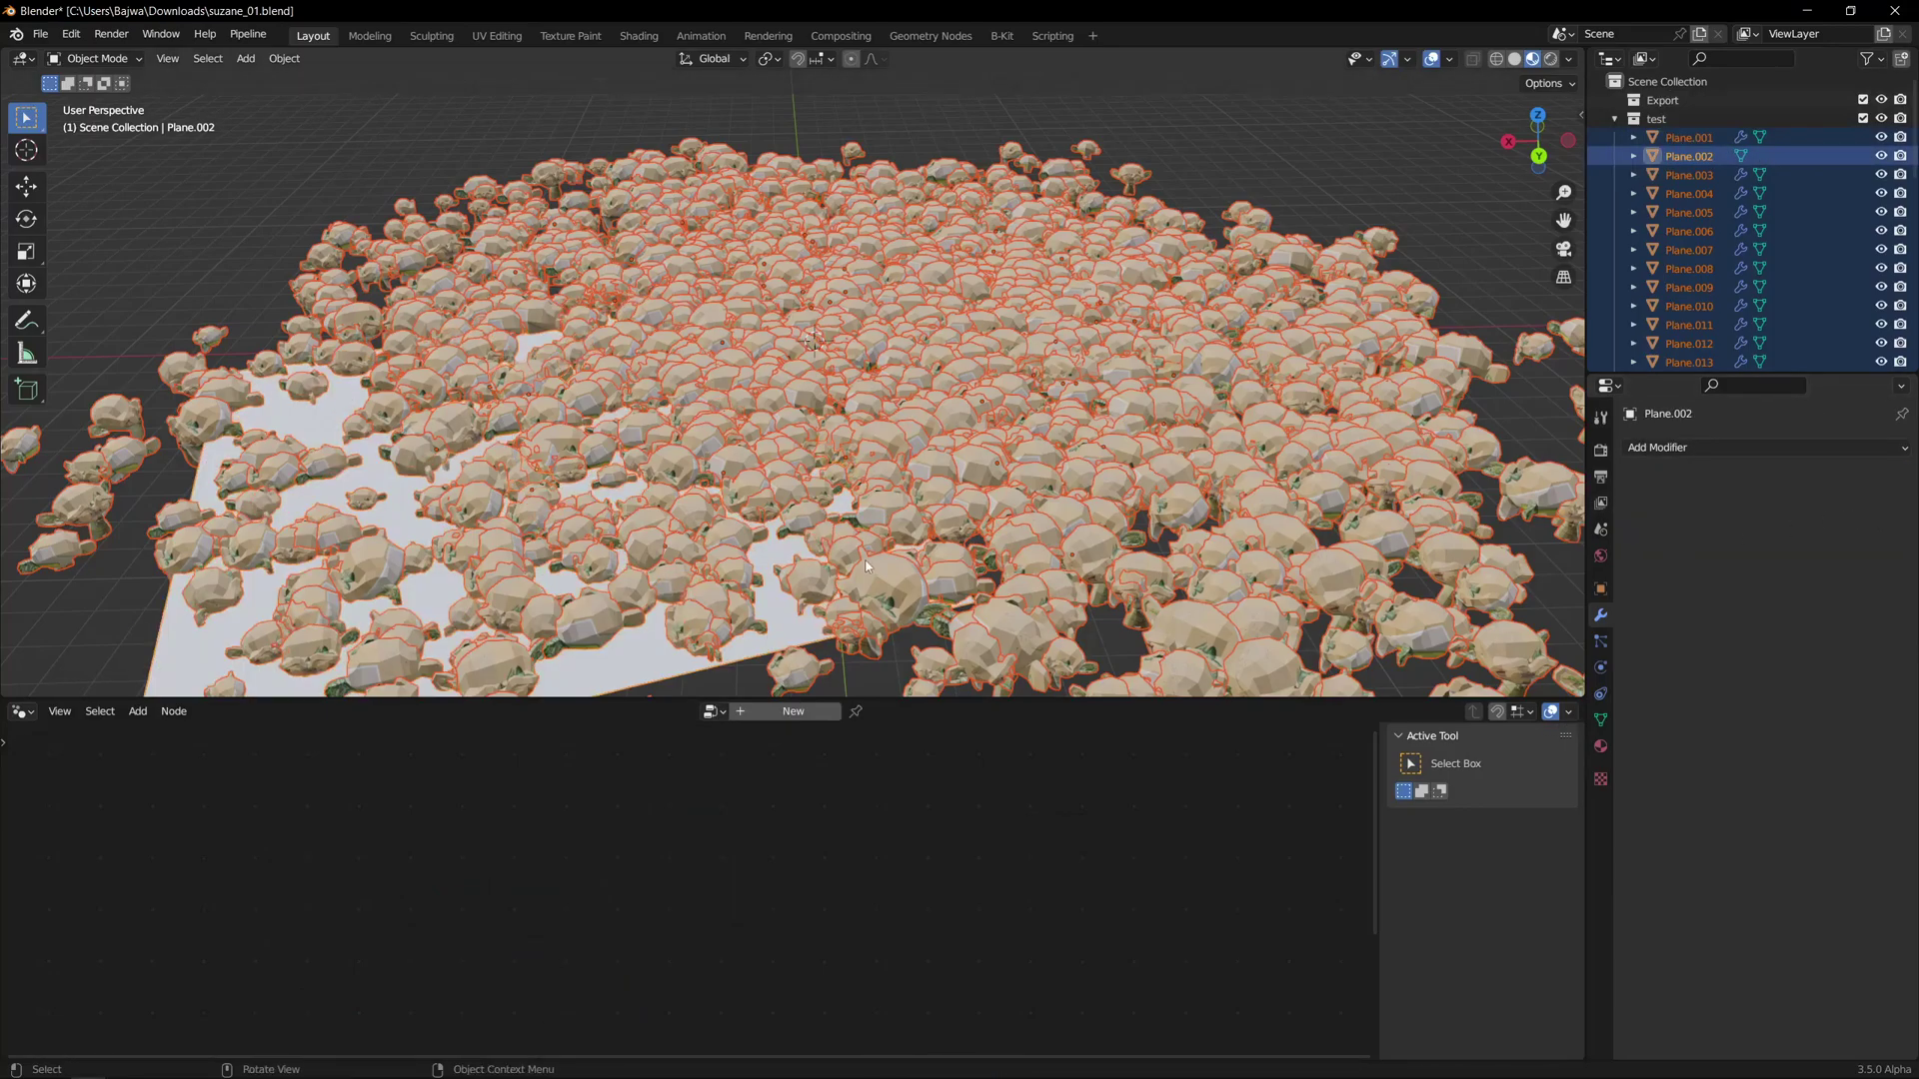
key(ctrl)
key(ctrl+l)
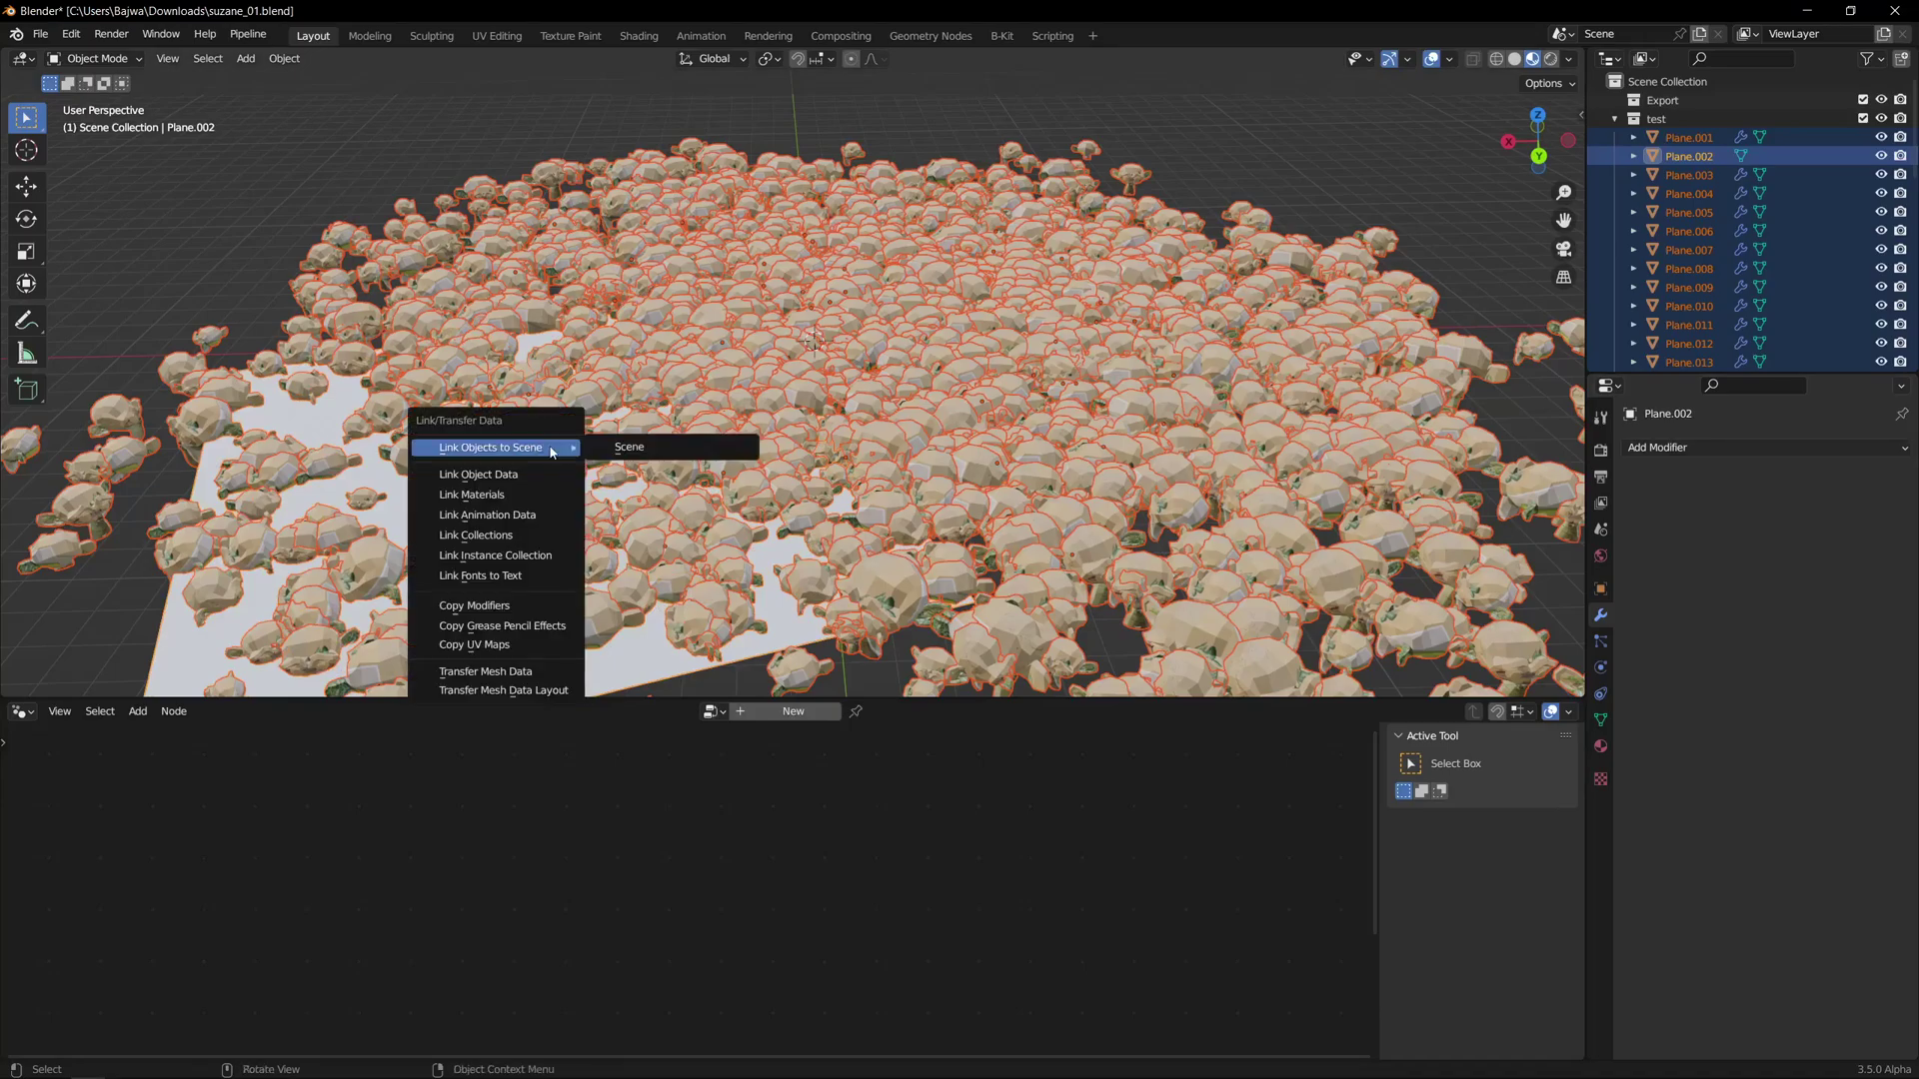
- Copy Plane.002's empty modifier stack to all selected planes, collapse test, and keep Suzanne visible
click(519, 605)
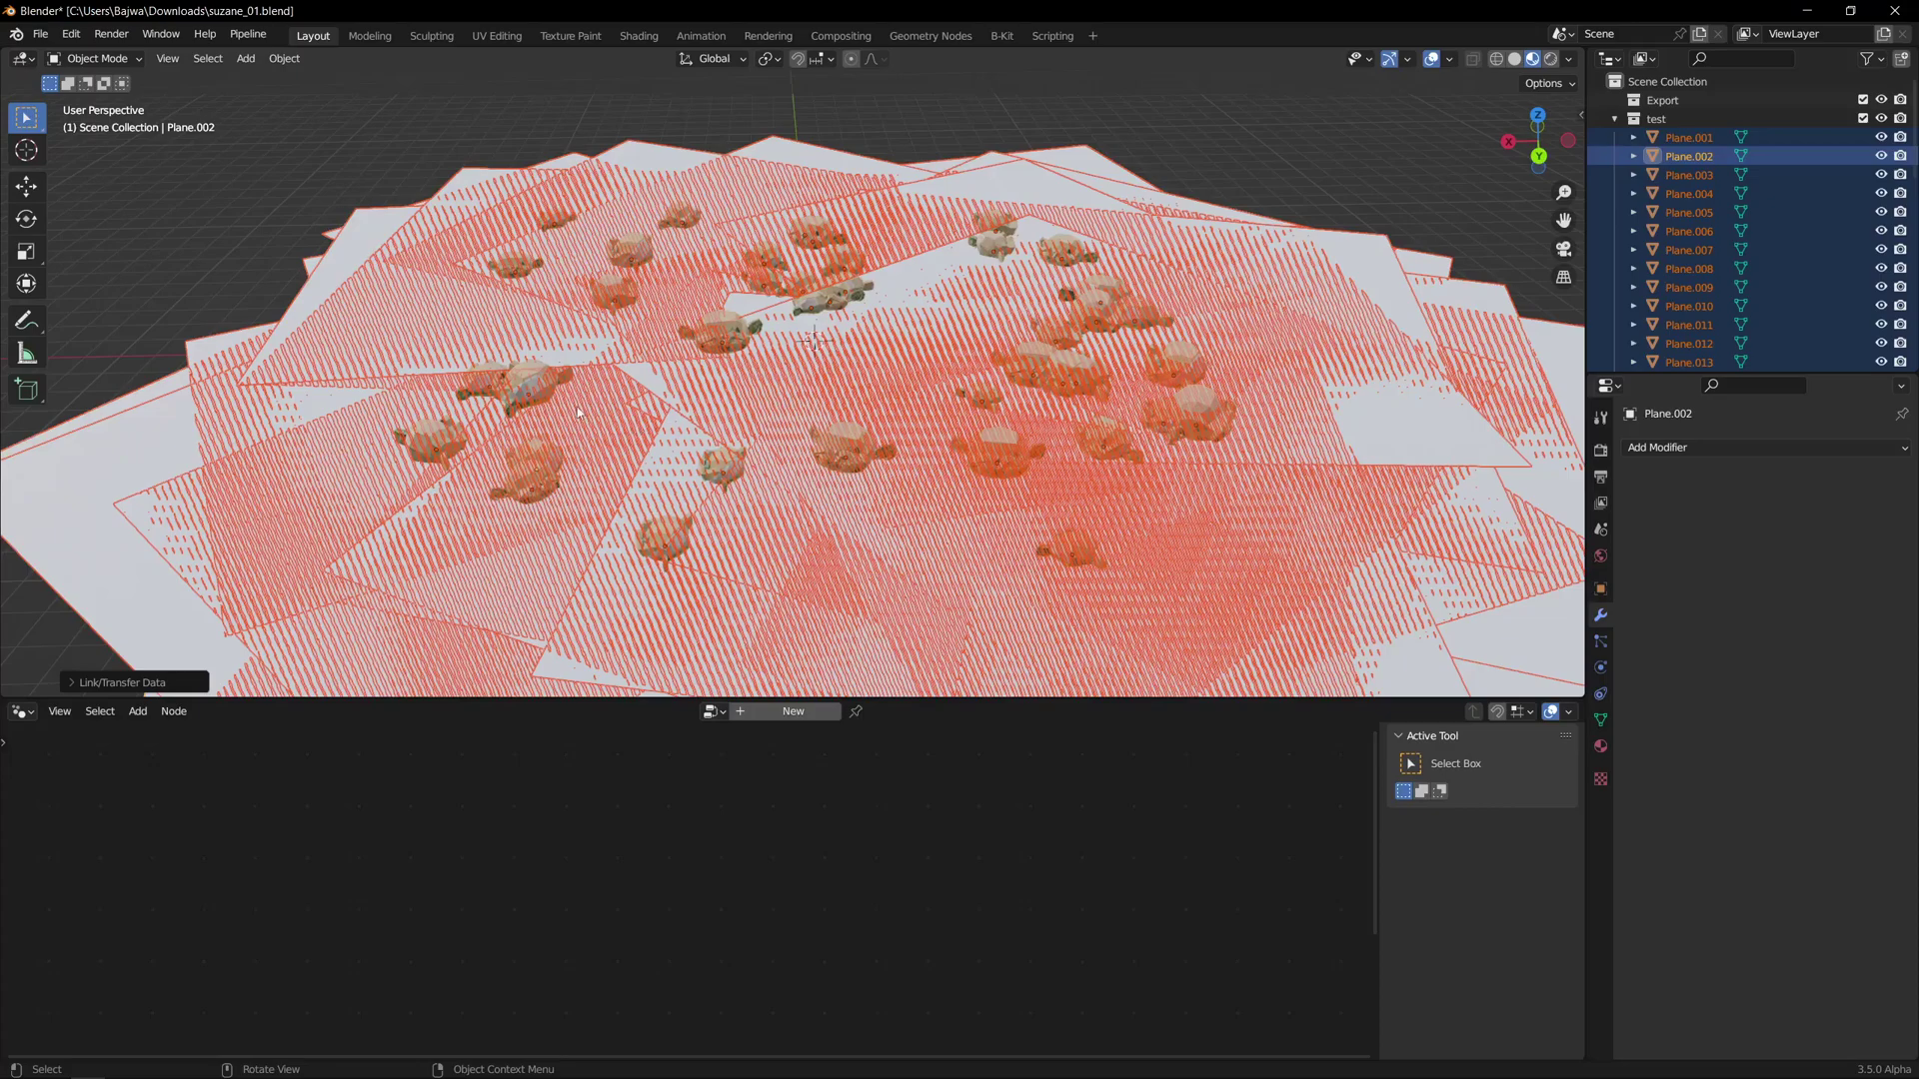
click(1614, 118)
click(1881, 156)
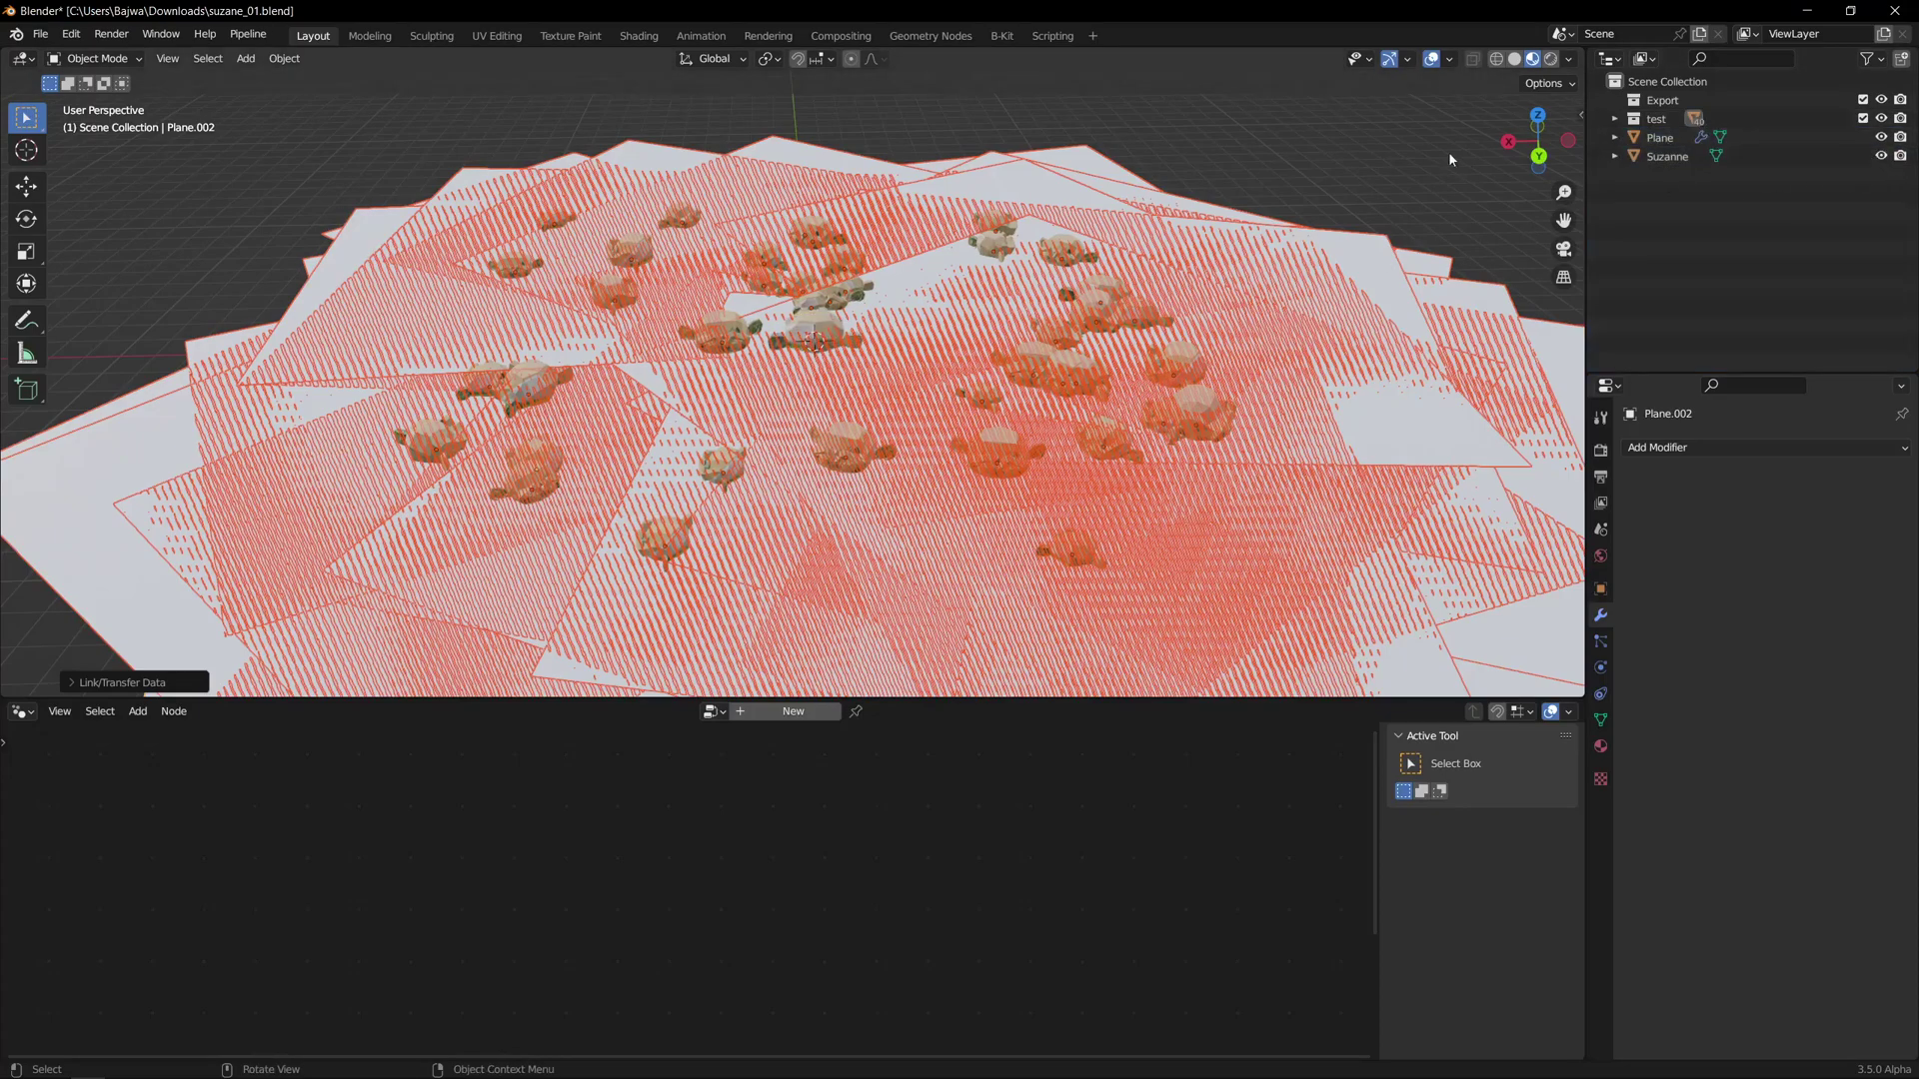
click(1881, 156)
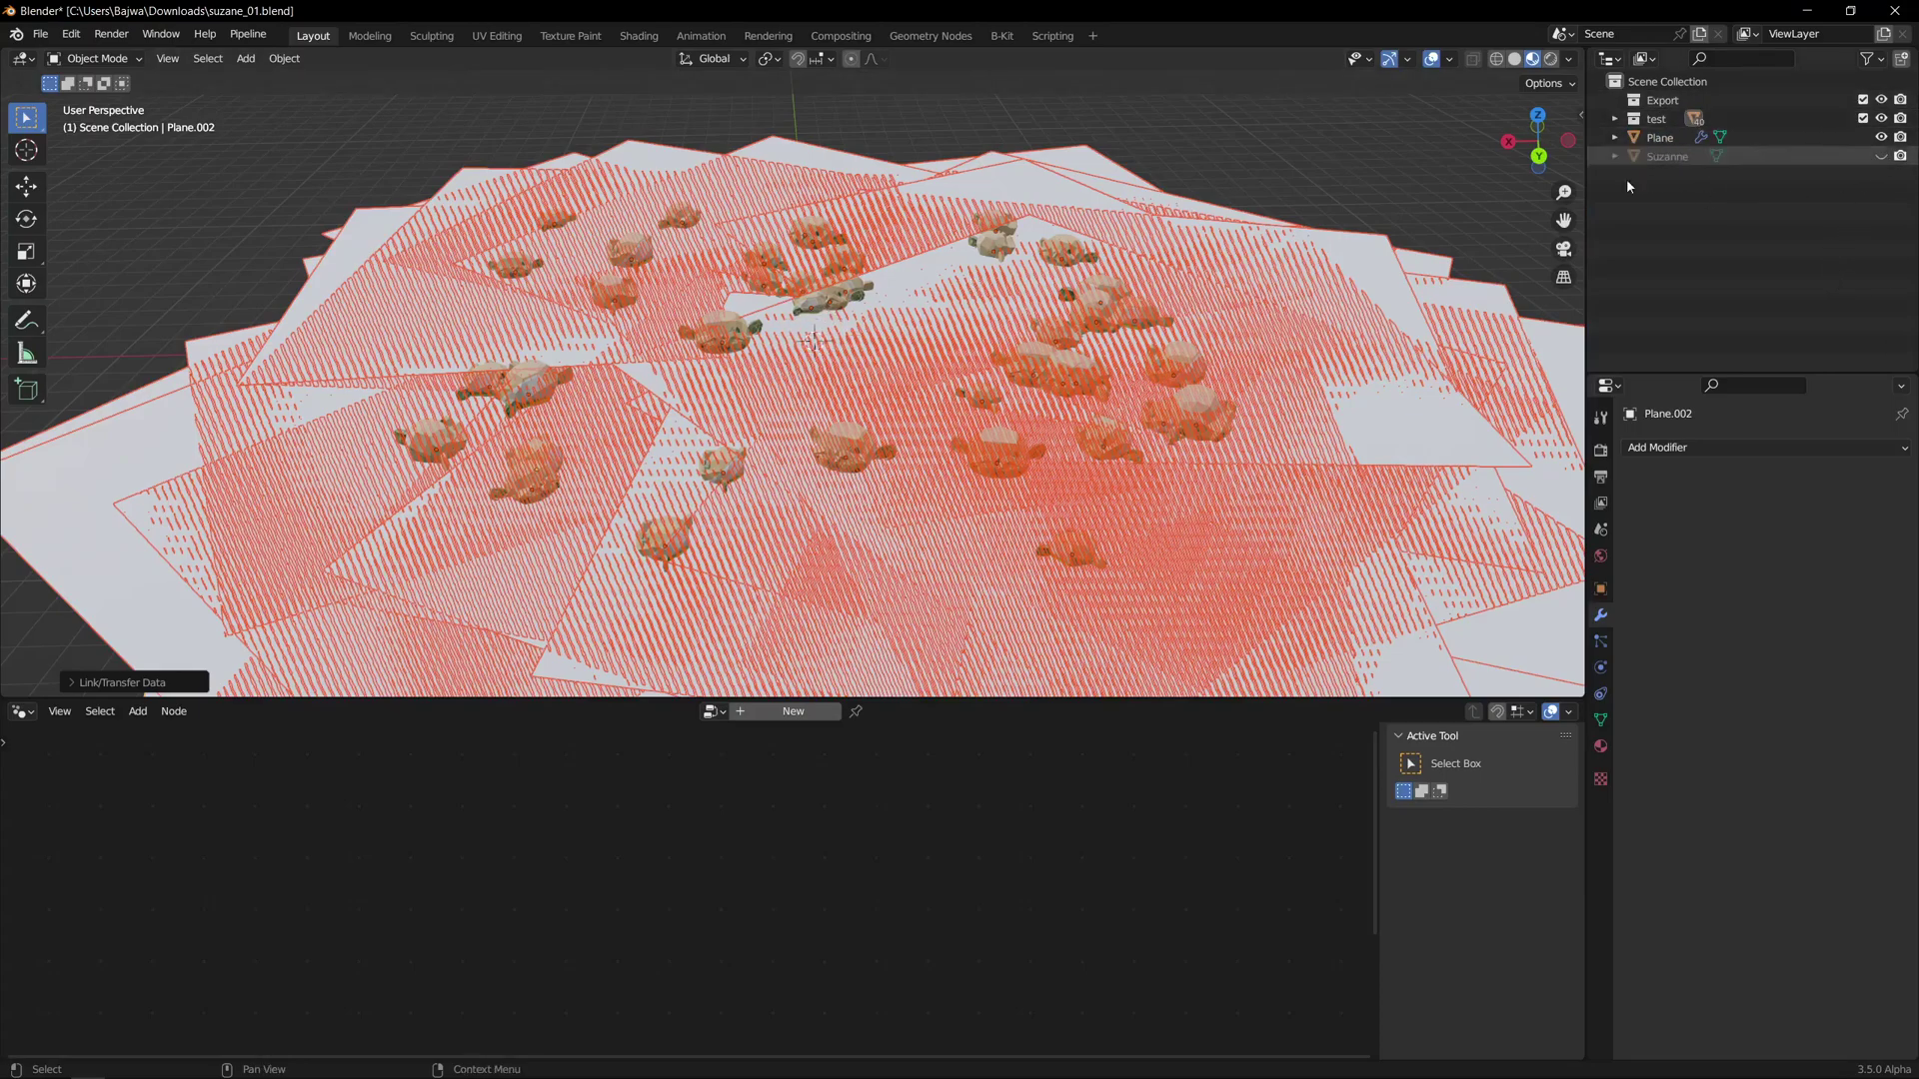
click(1881, 156)
- Make Suzanne active and link its mesh data to all the selected planes
click(1687, 157)
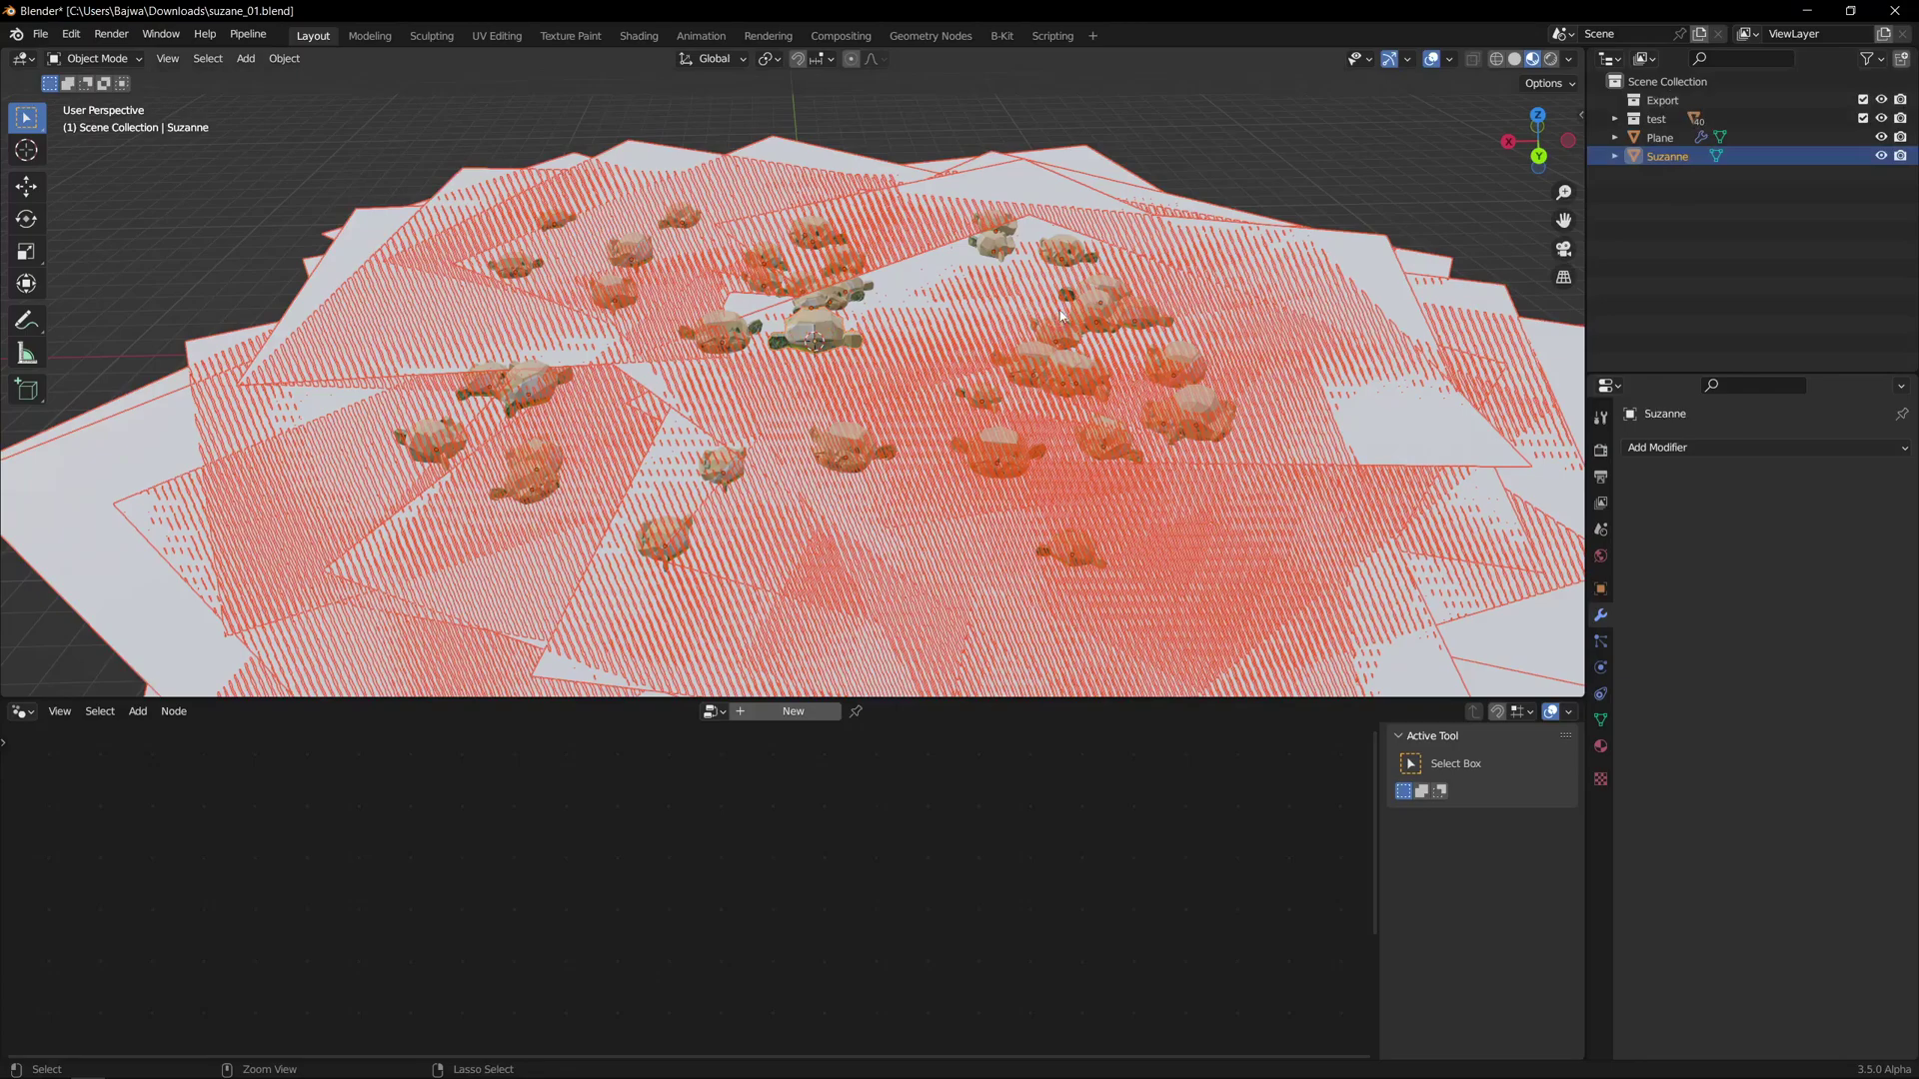
key(ctrl+l)
click(1042, 180)
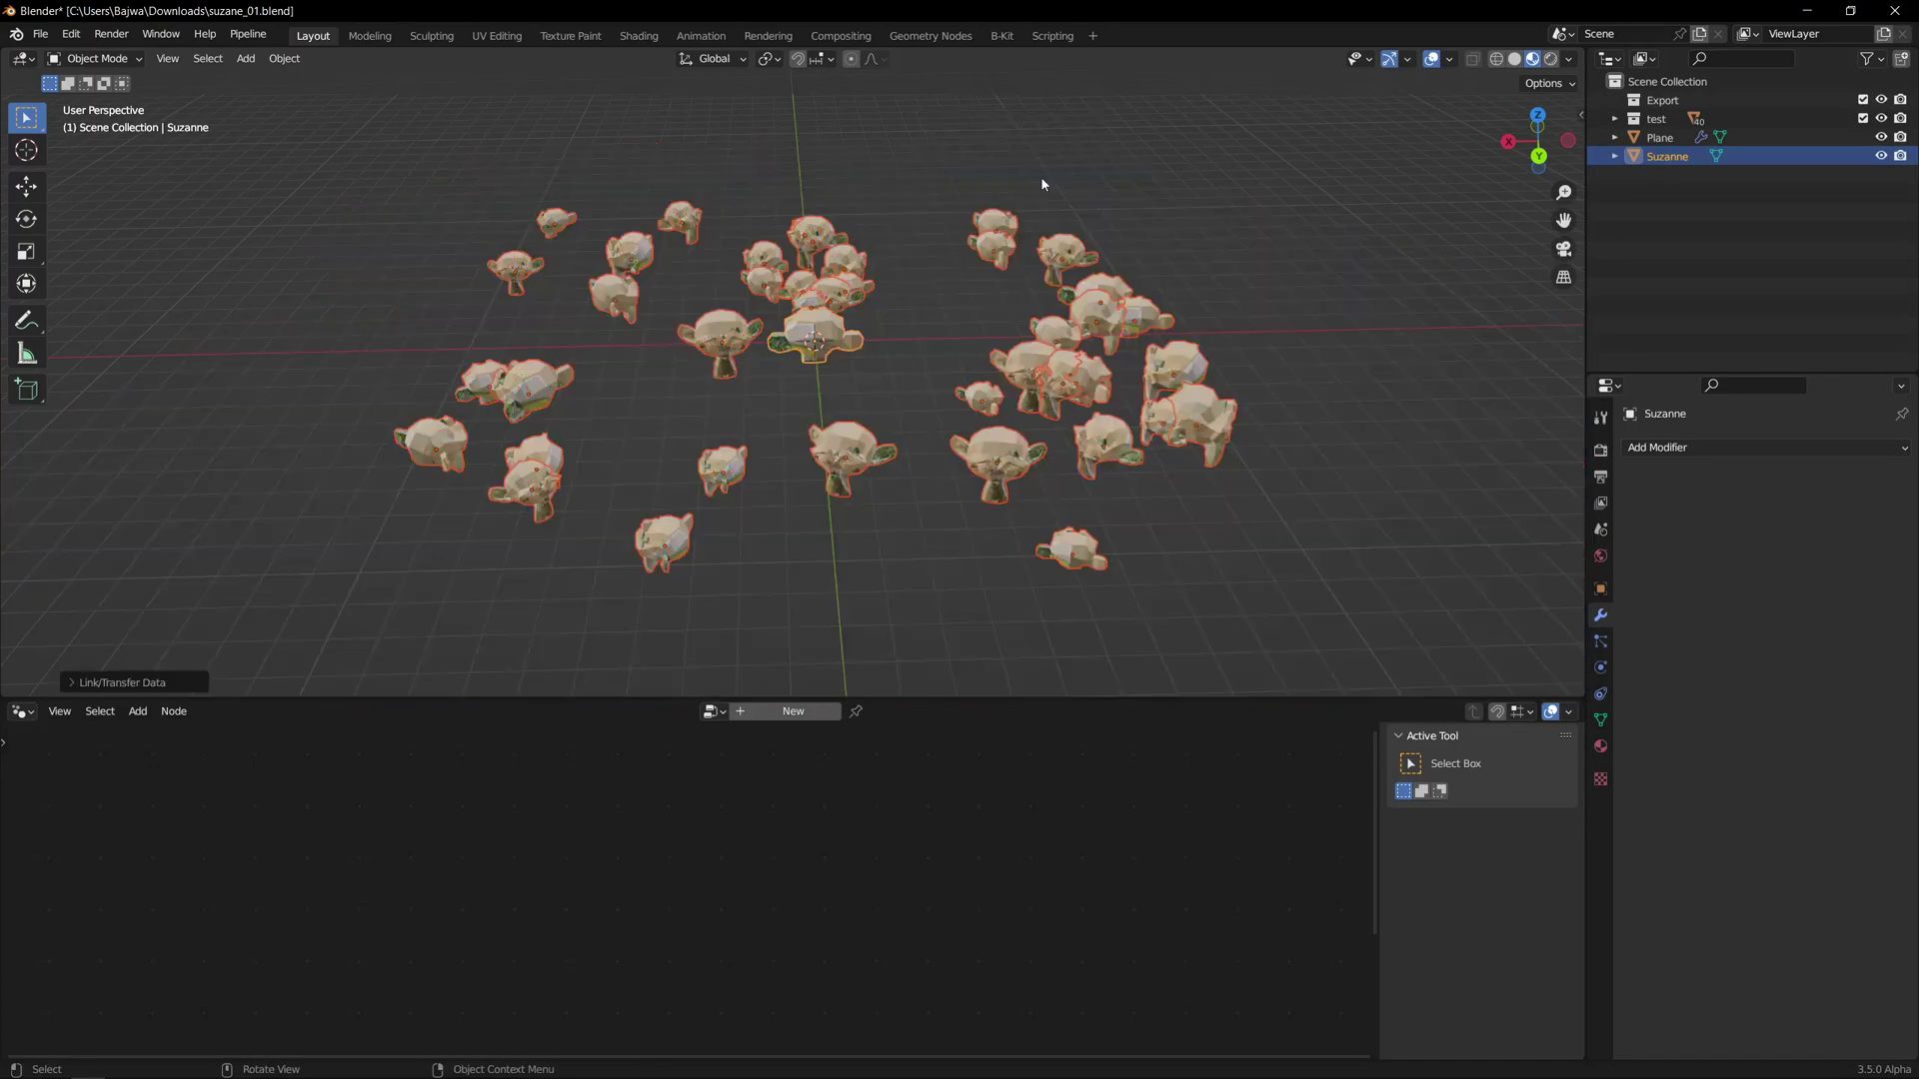
middle_drag(1041, 176, 964, 180)
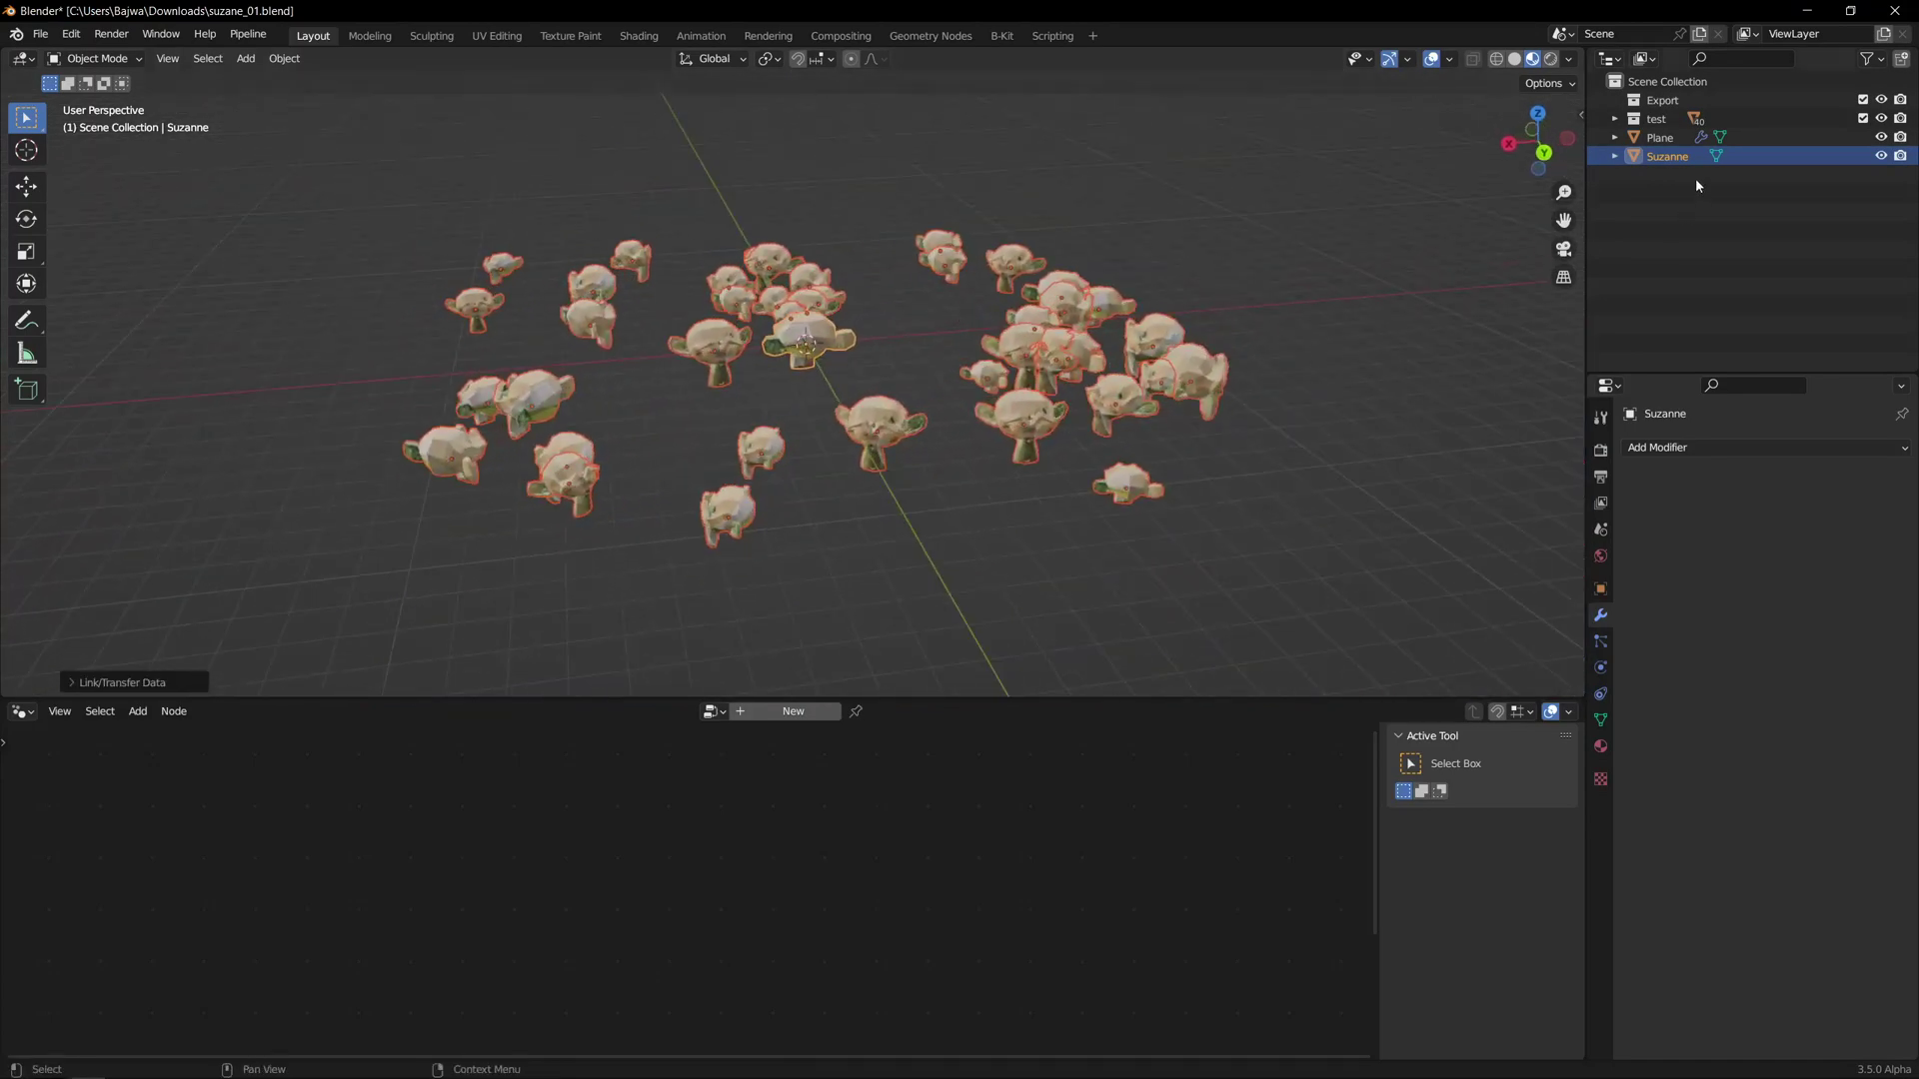
- Hide the Geometry Nodes Plane object in the outliner
click(1660, 141)
middle_drag(959, 298, 900, 291)
click(1880, 137)
- Select individual monkeys one by one to confirm each is a separate object
click(878, 326)
click(1087, 328)
click(1039, 228)
click(968, 192)
click(600, 252)
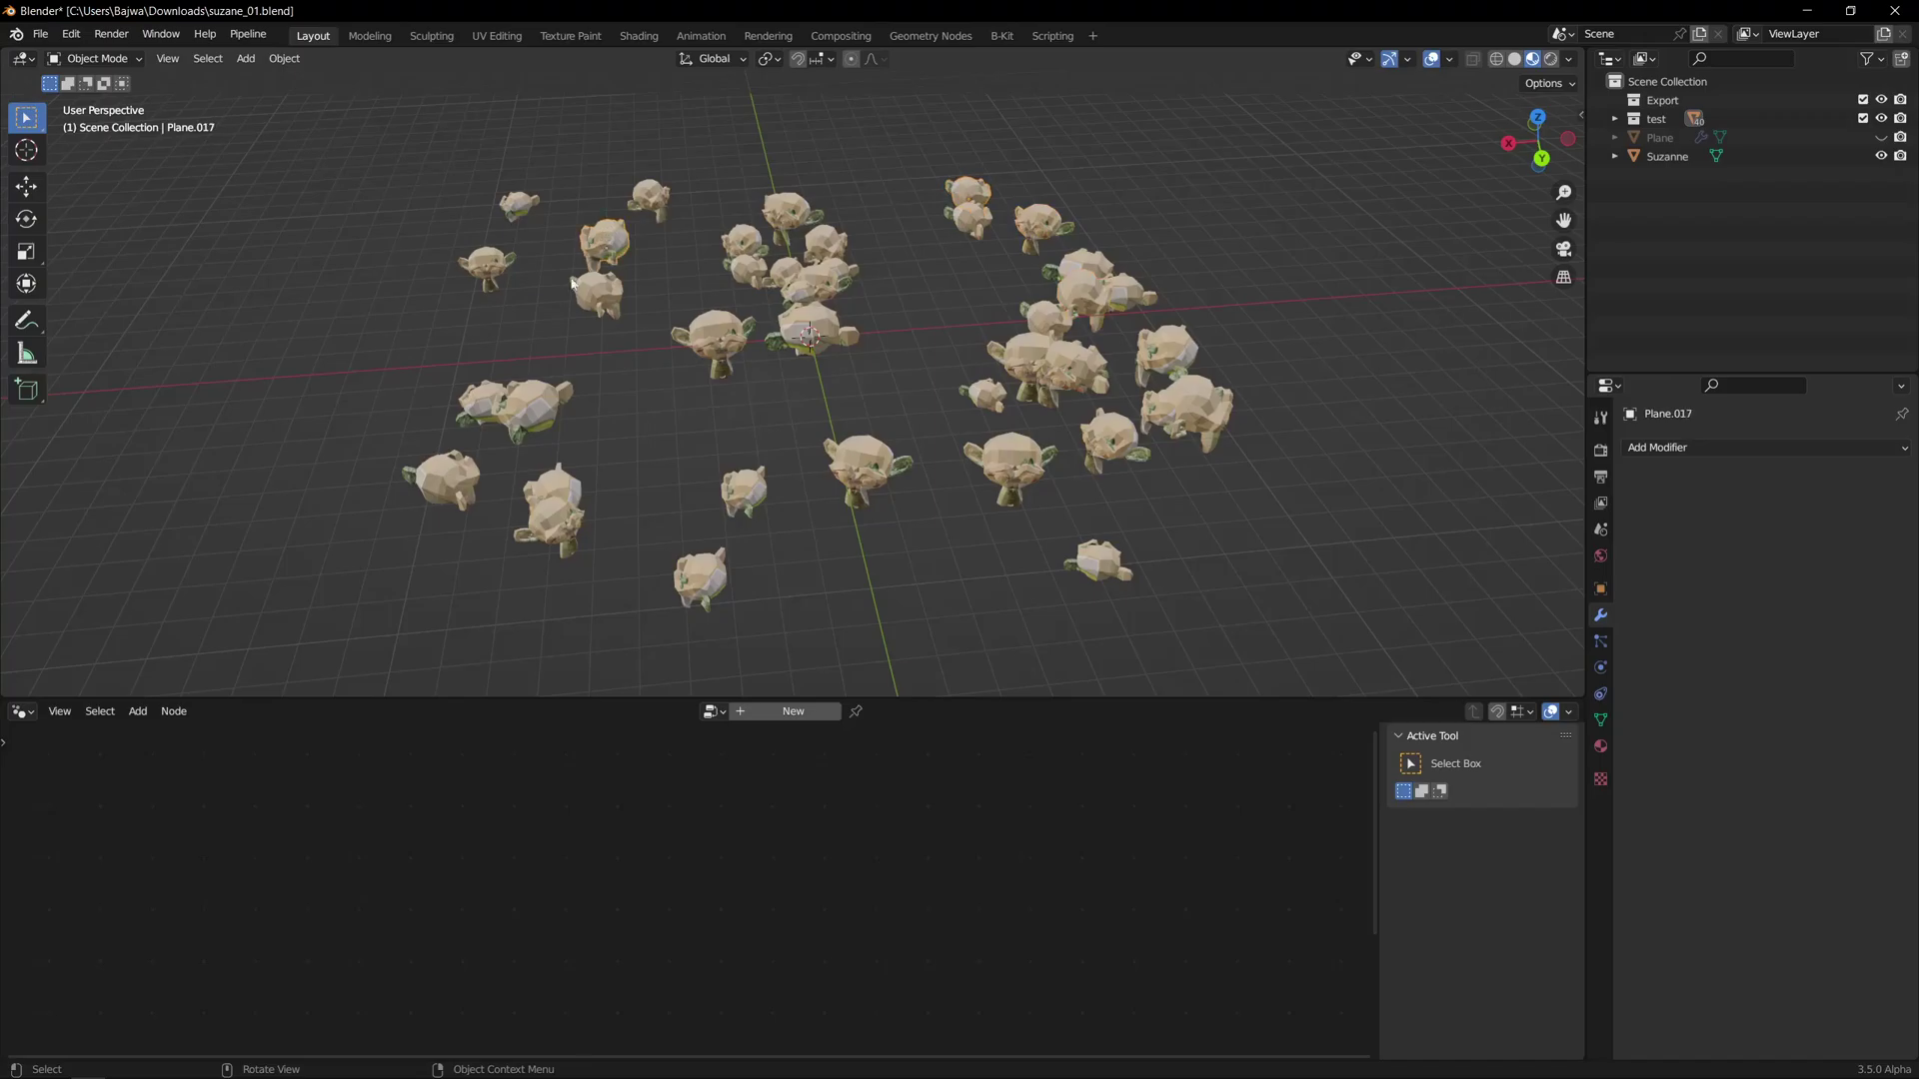
click(460, 389)
click(529, 412)
click(551, 505)
click(445, 478)
click(550, 533)
middle_drag(723, 410, 769, 362)
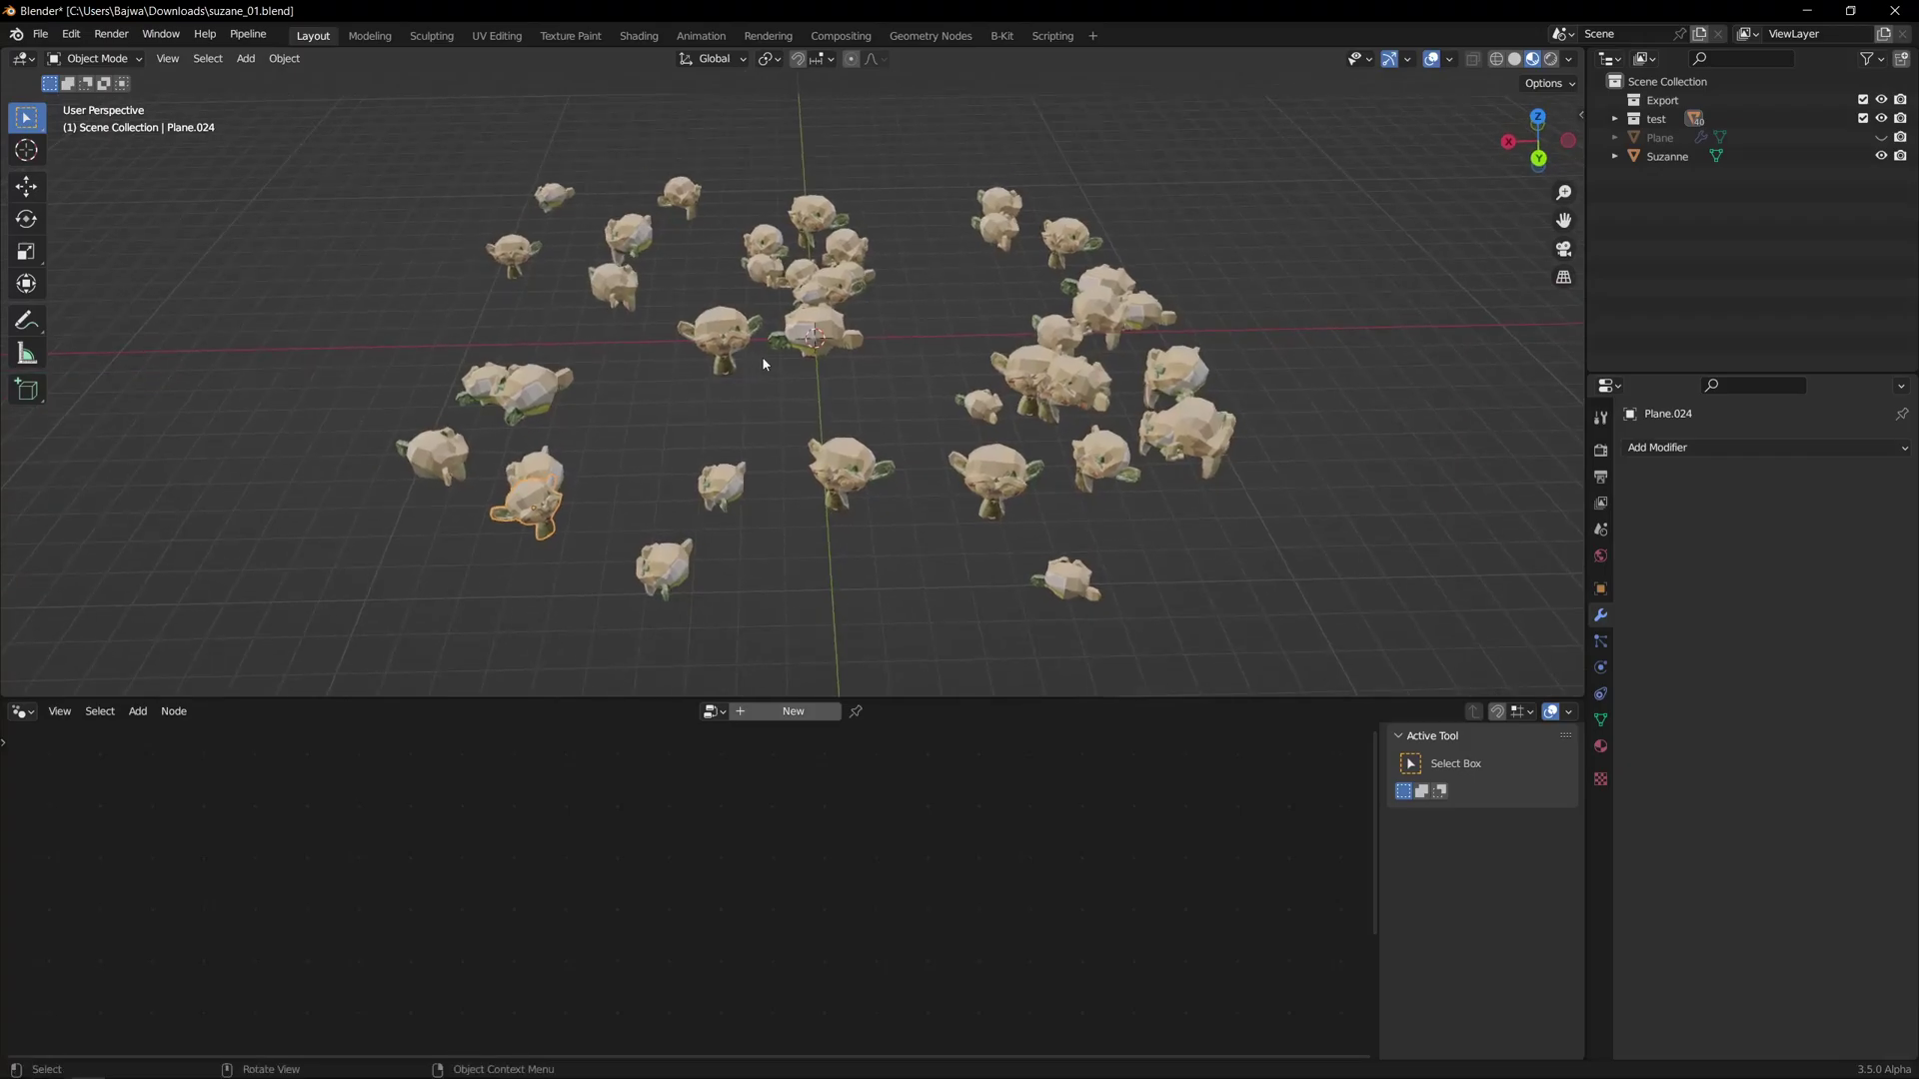
- Open the sidebar's Item tab, check several monkeys' transforms, then select the Plane
key(n)
click(1574, 118)
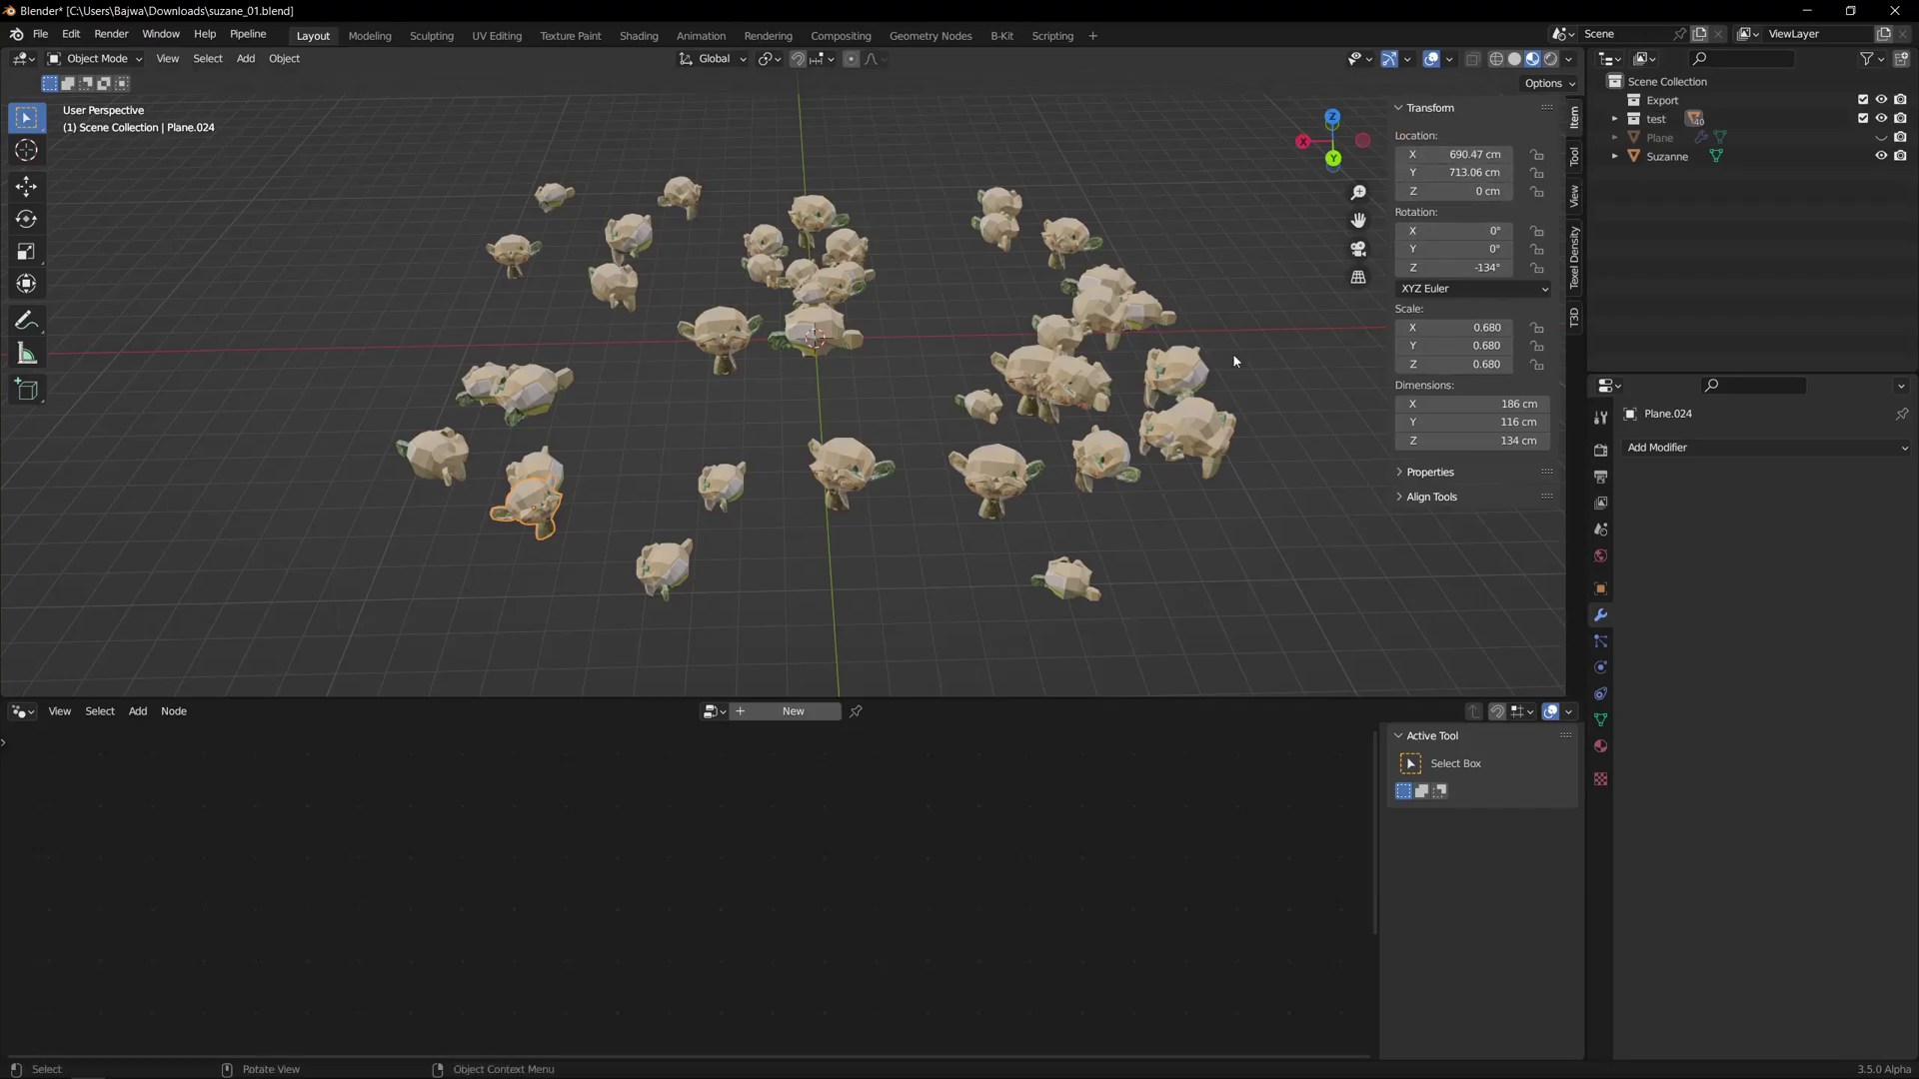
click(992, 471)
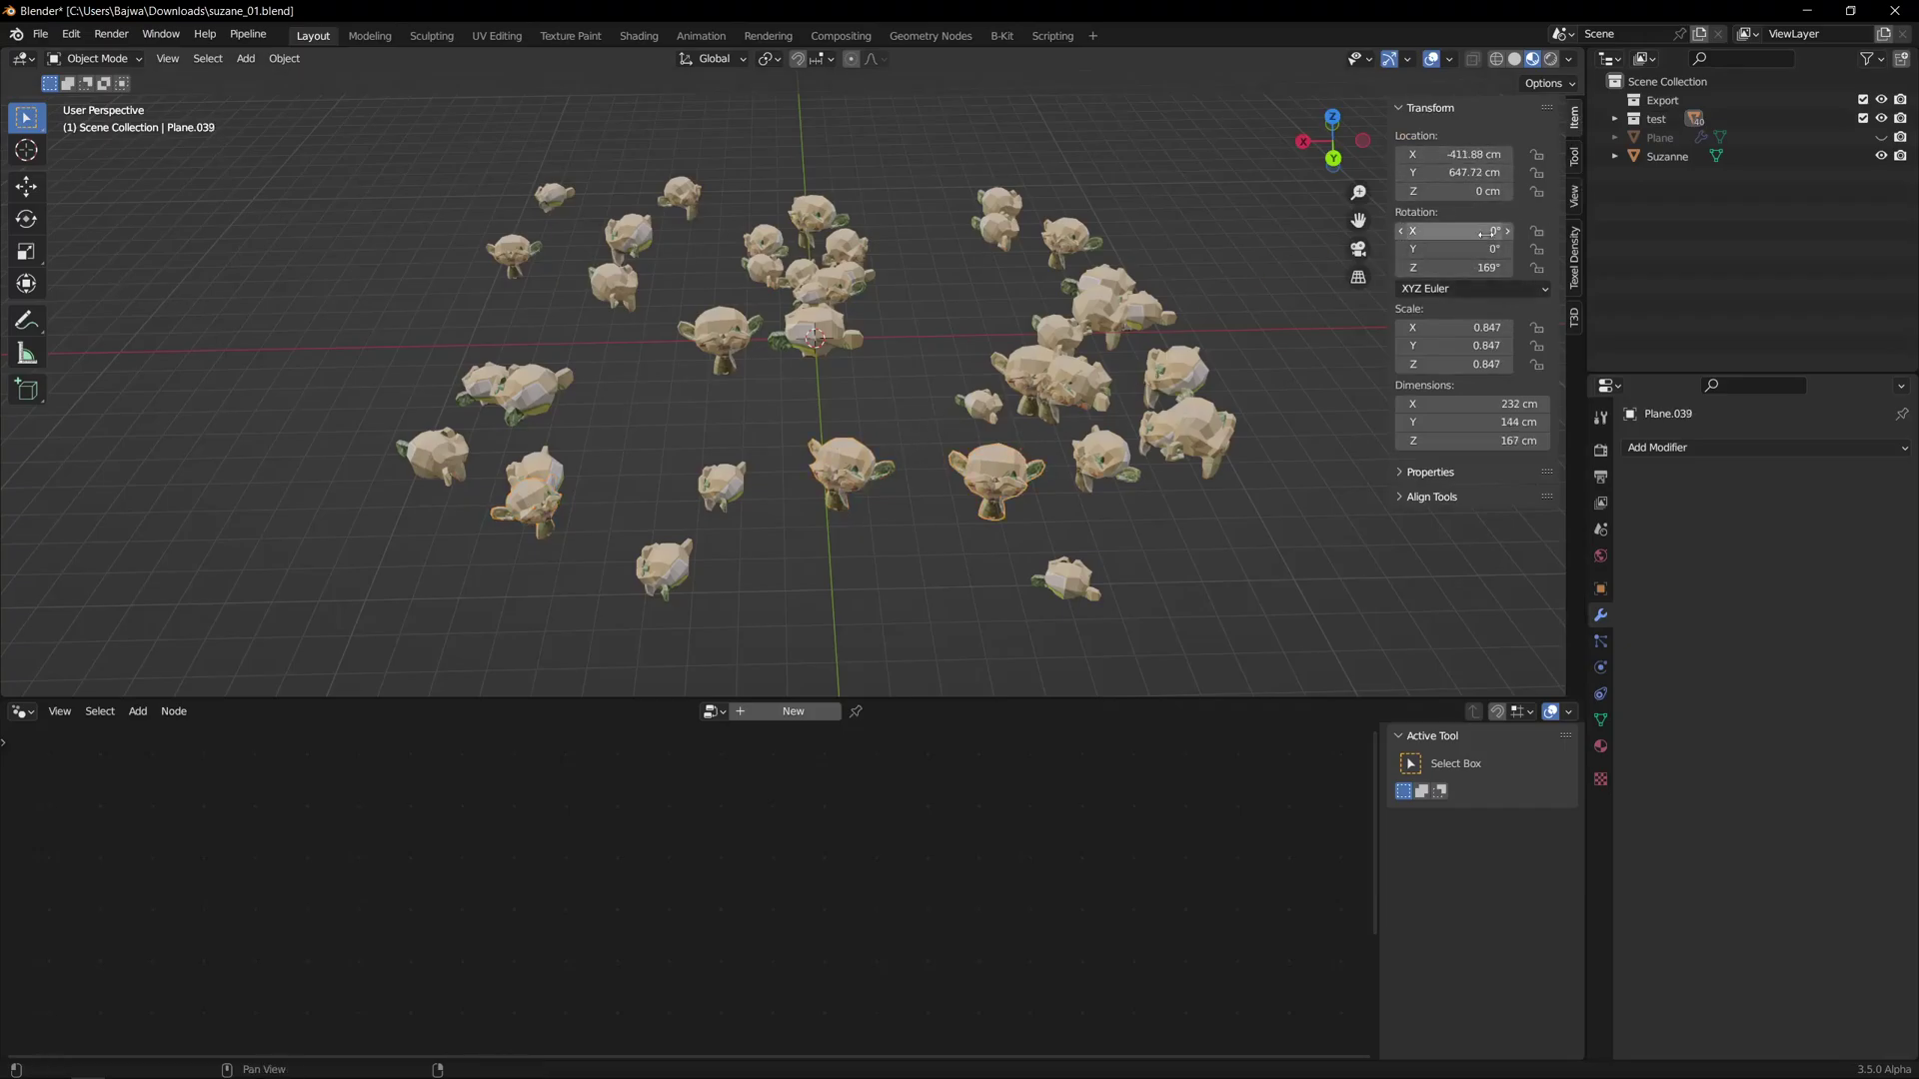
click(1194, 438)
click(1177, 375)
click(1106, 334)
click(1065, 410)
click(984, 249)
click(799, 264)
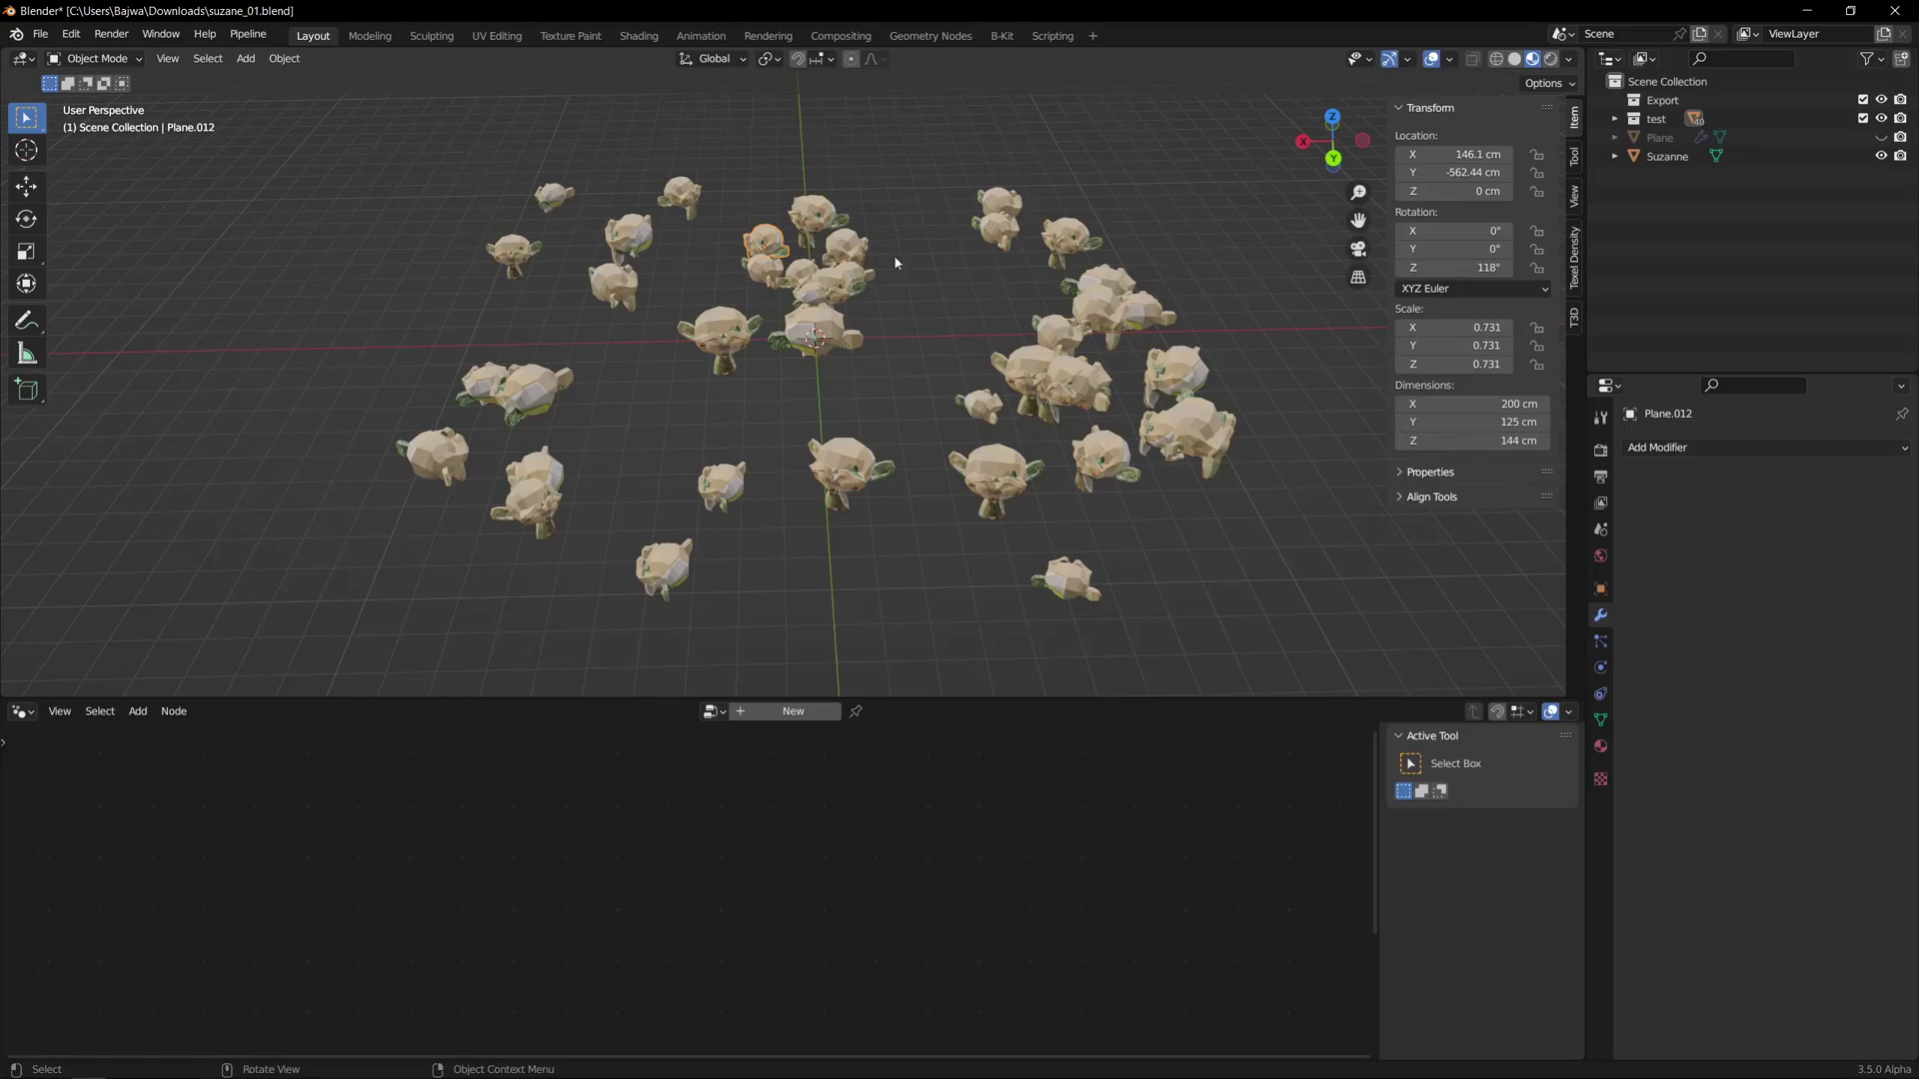
click(833, 344)
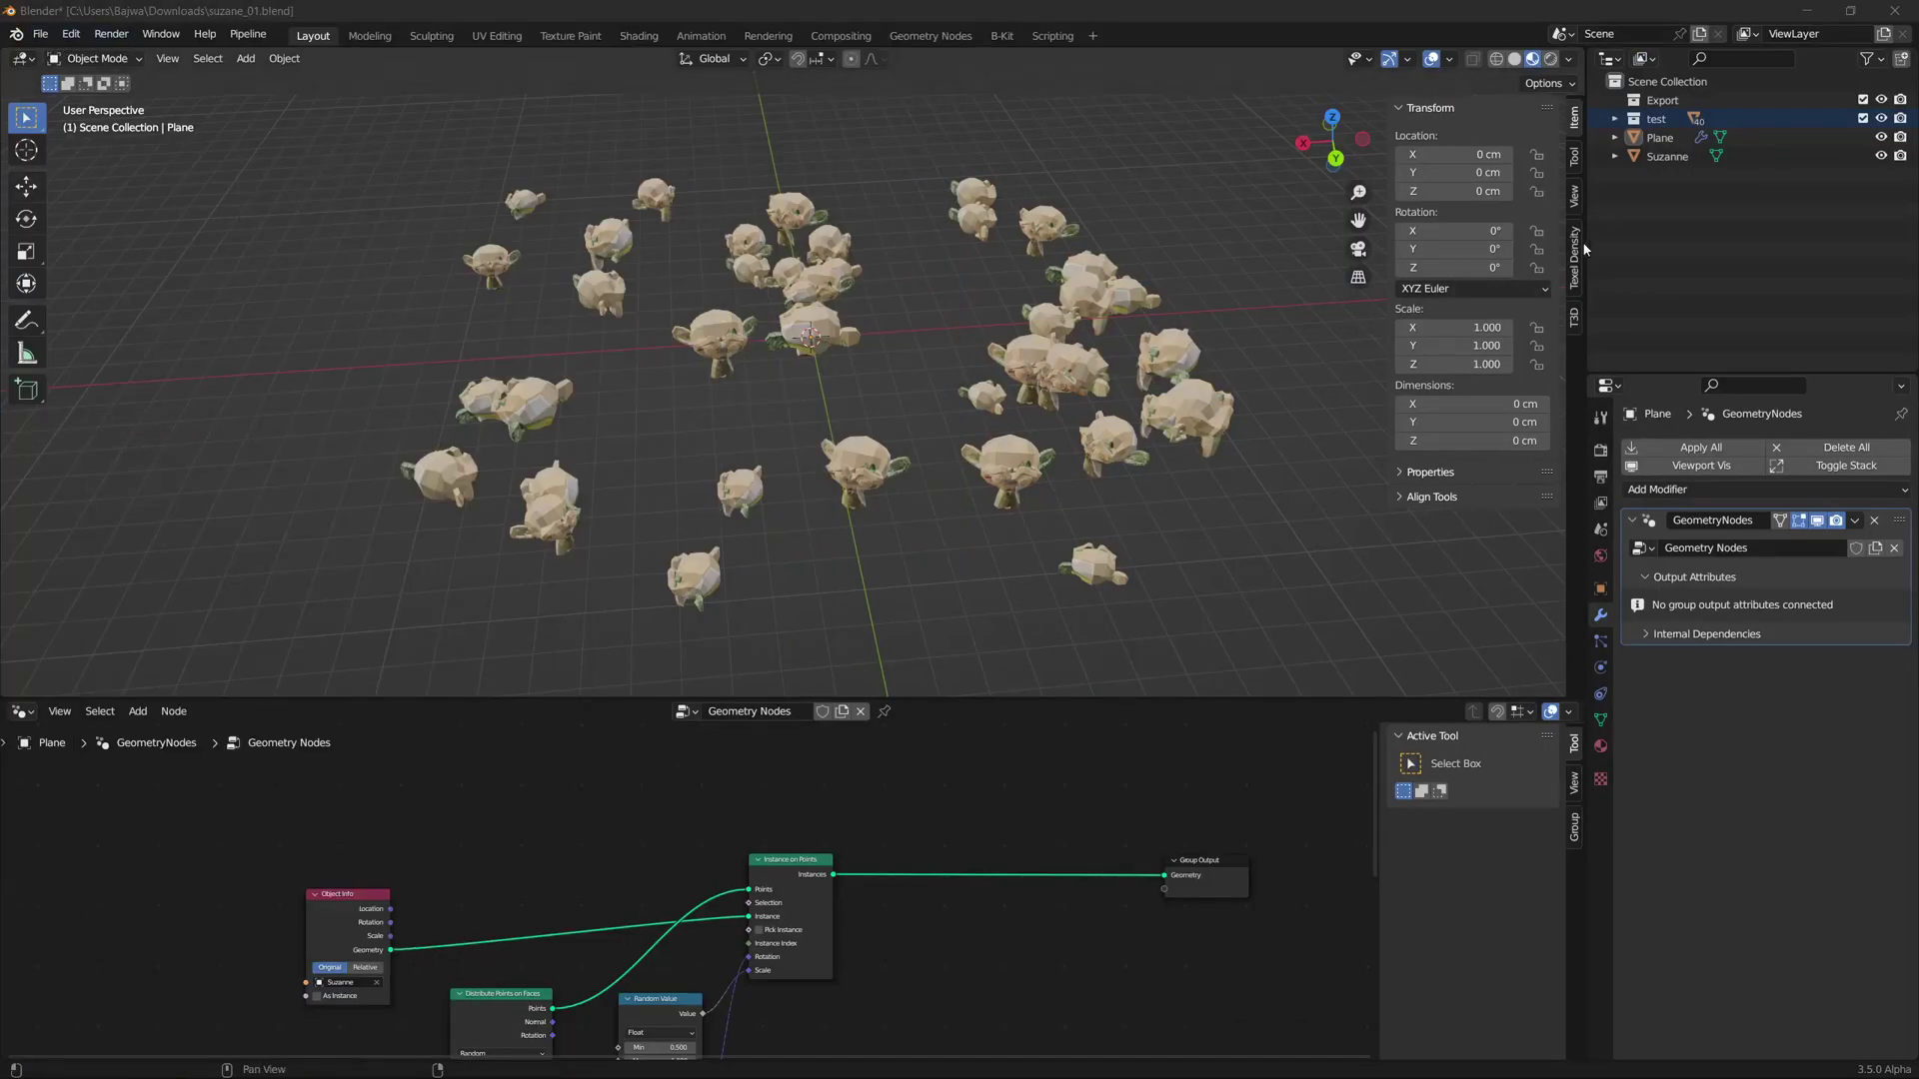
- Show the Realize Instances panel in the Tool tab and delete the test collection's hierarchy
click(1575, 168)
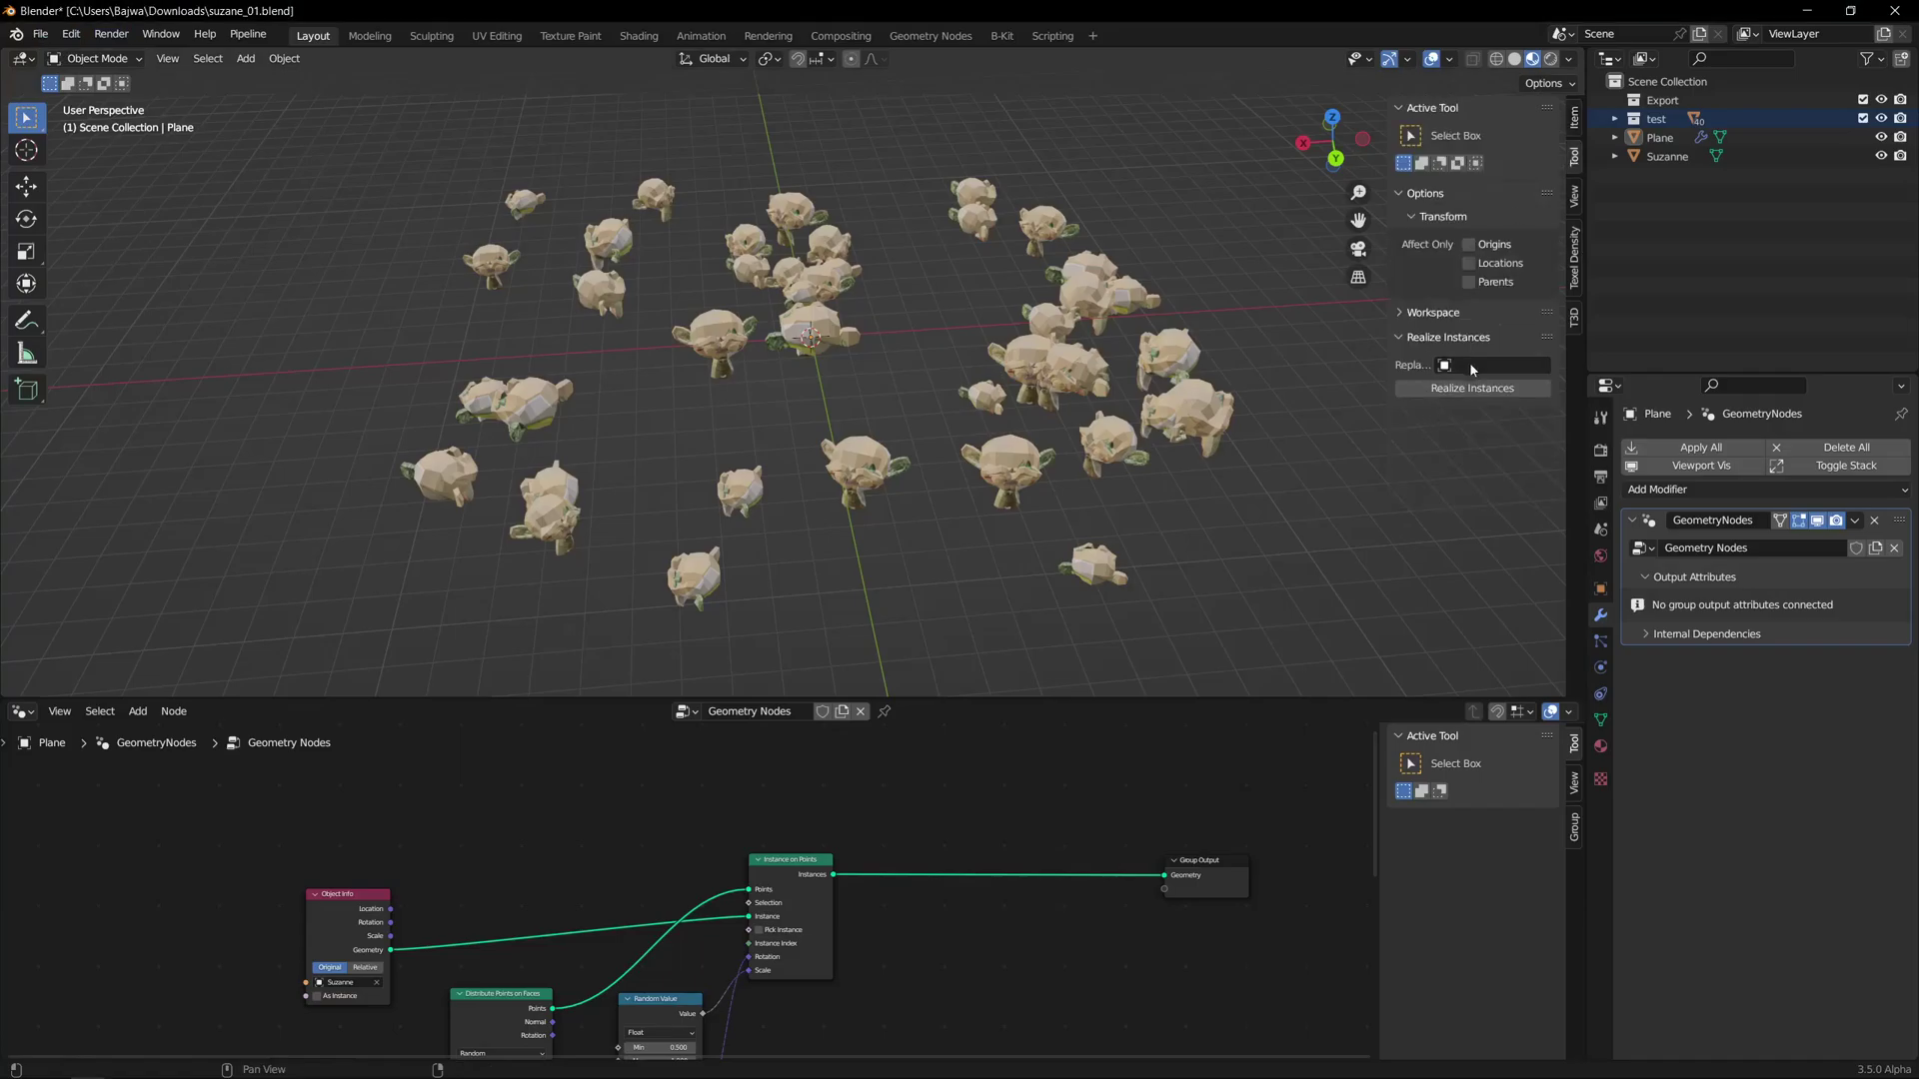
click(1656, 118)
right_click(1619, 118)
key(Escape)
right_click(1619, 120)
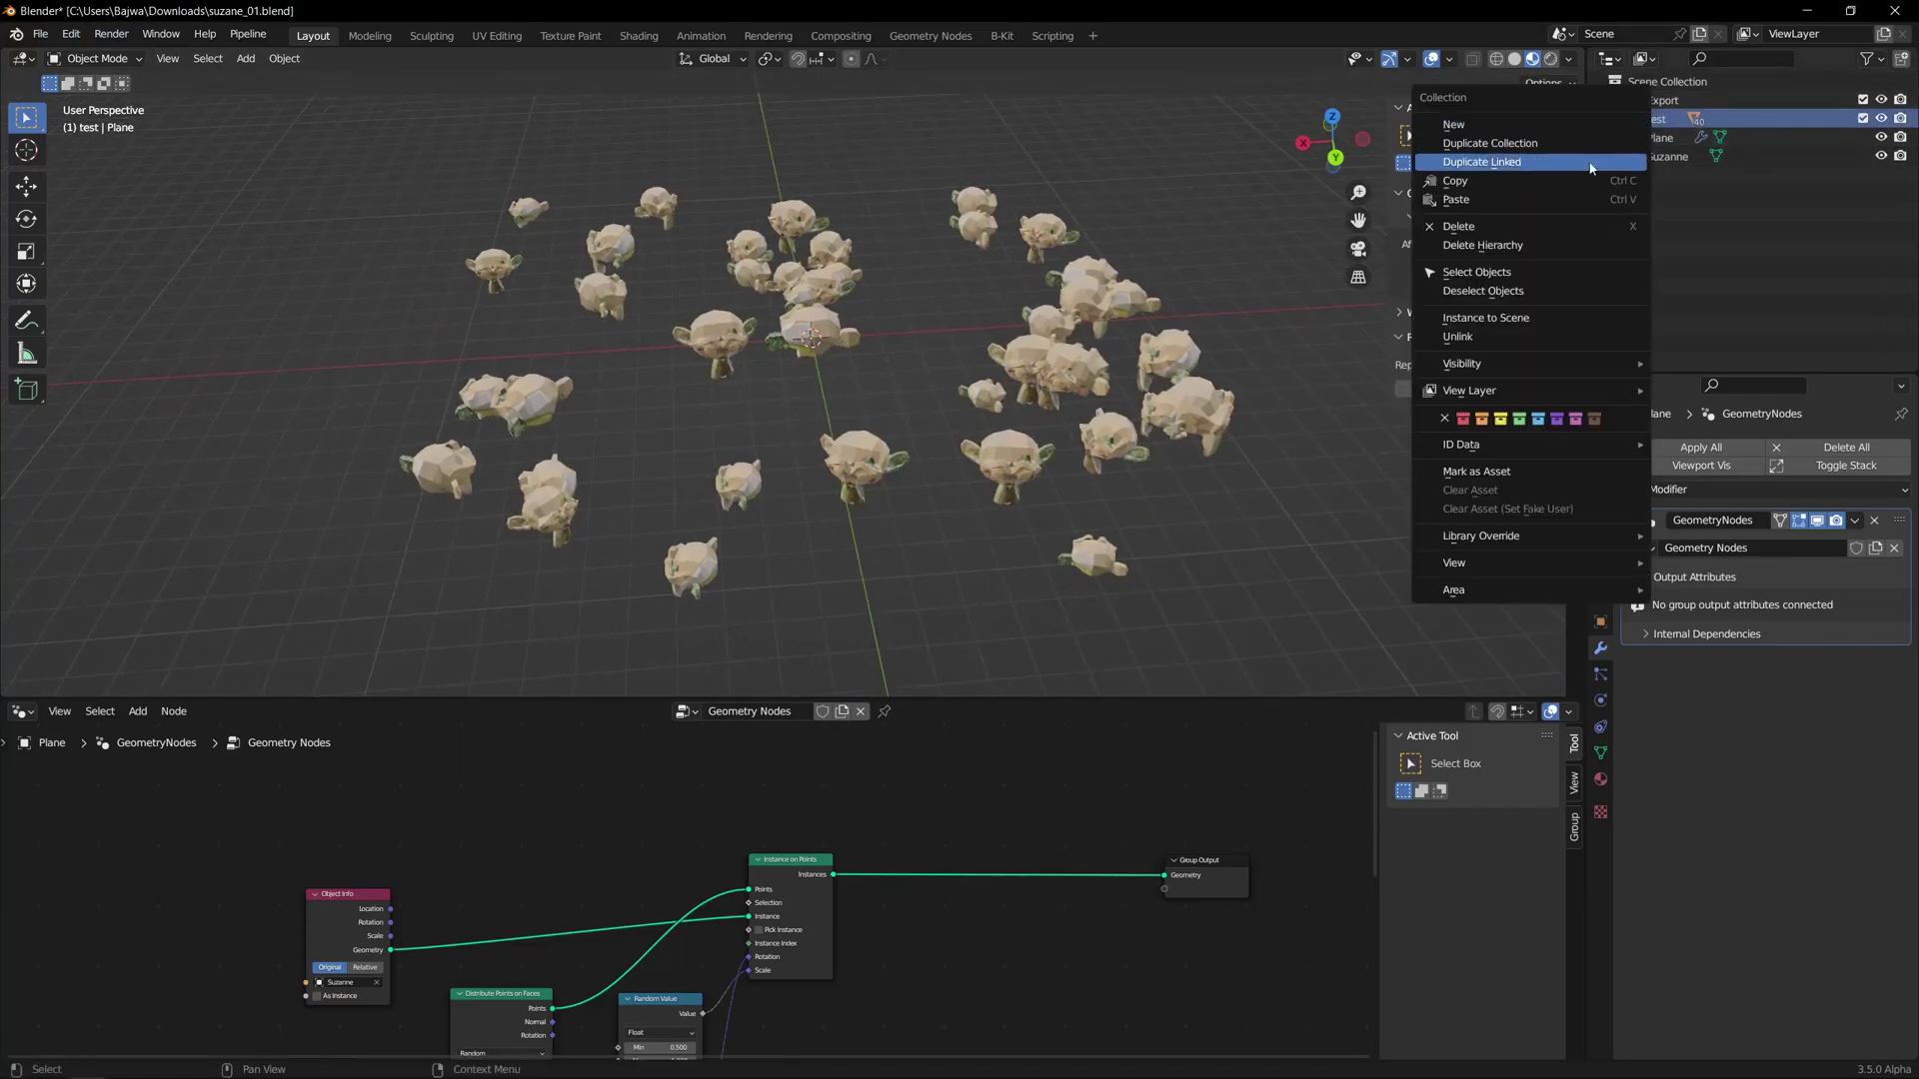
click(1516, 244)
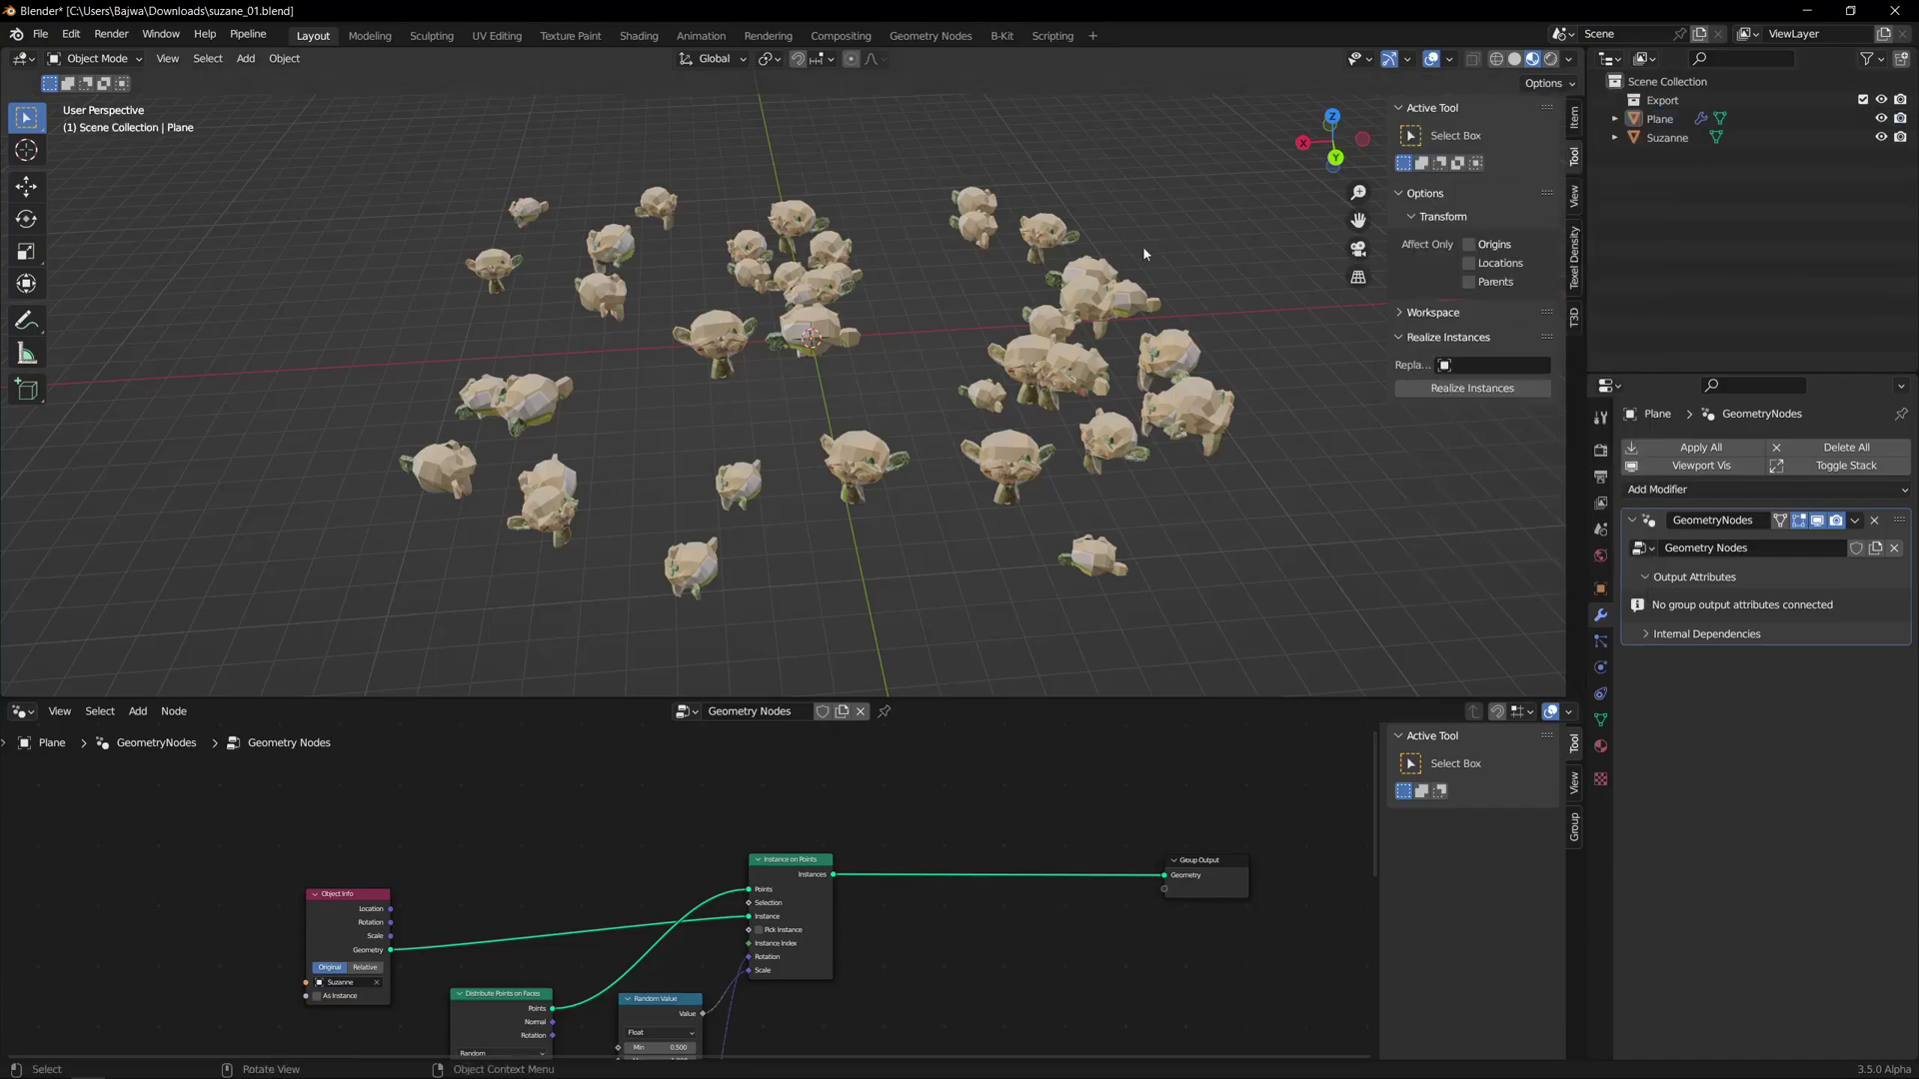
- Hide Suzanne from the viewport and bring up the Add menu
click(815, 339)
key(h)
key(shift+a)
mouse_move(805, 373)
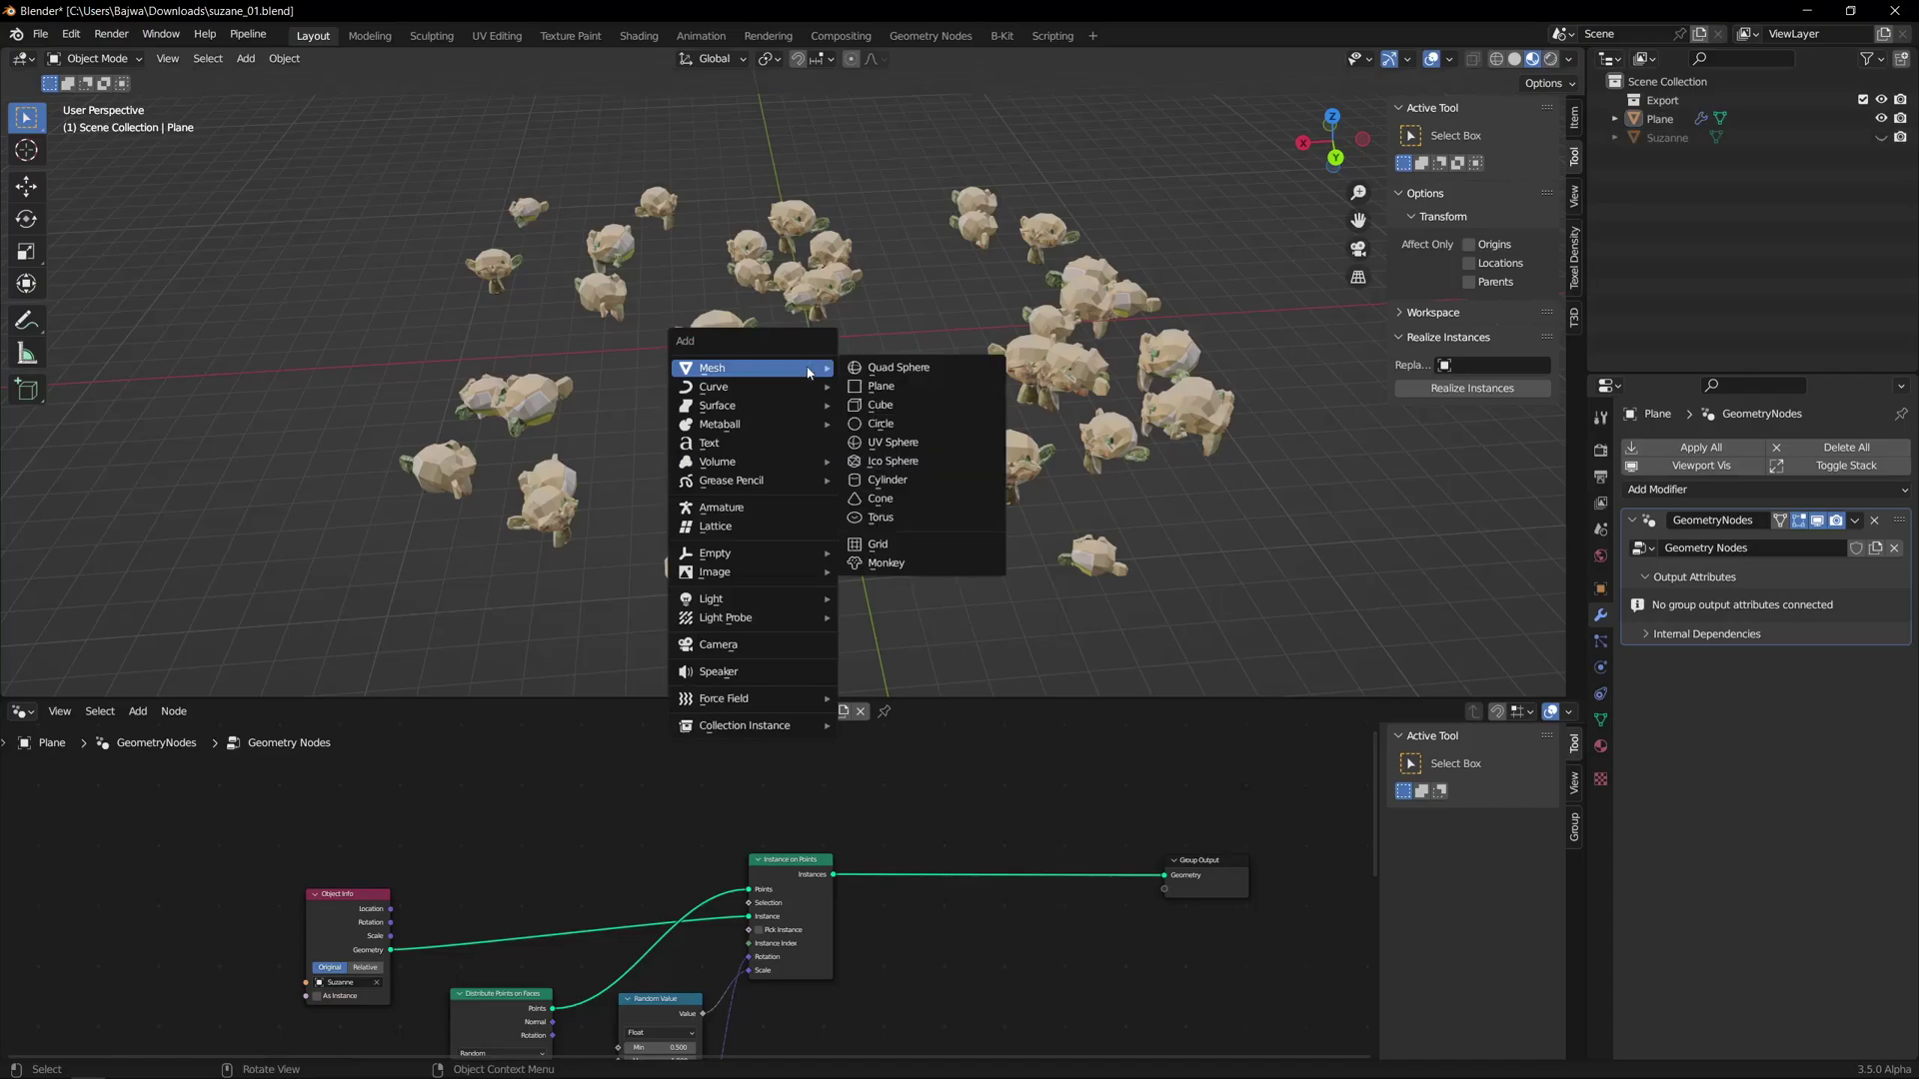
- Add an Ico Sphere and set it as the Realize Instances replacement object
click(915, 460)
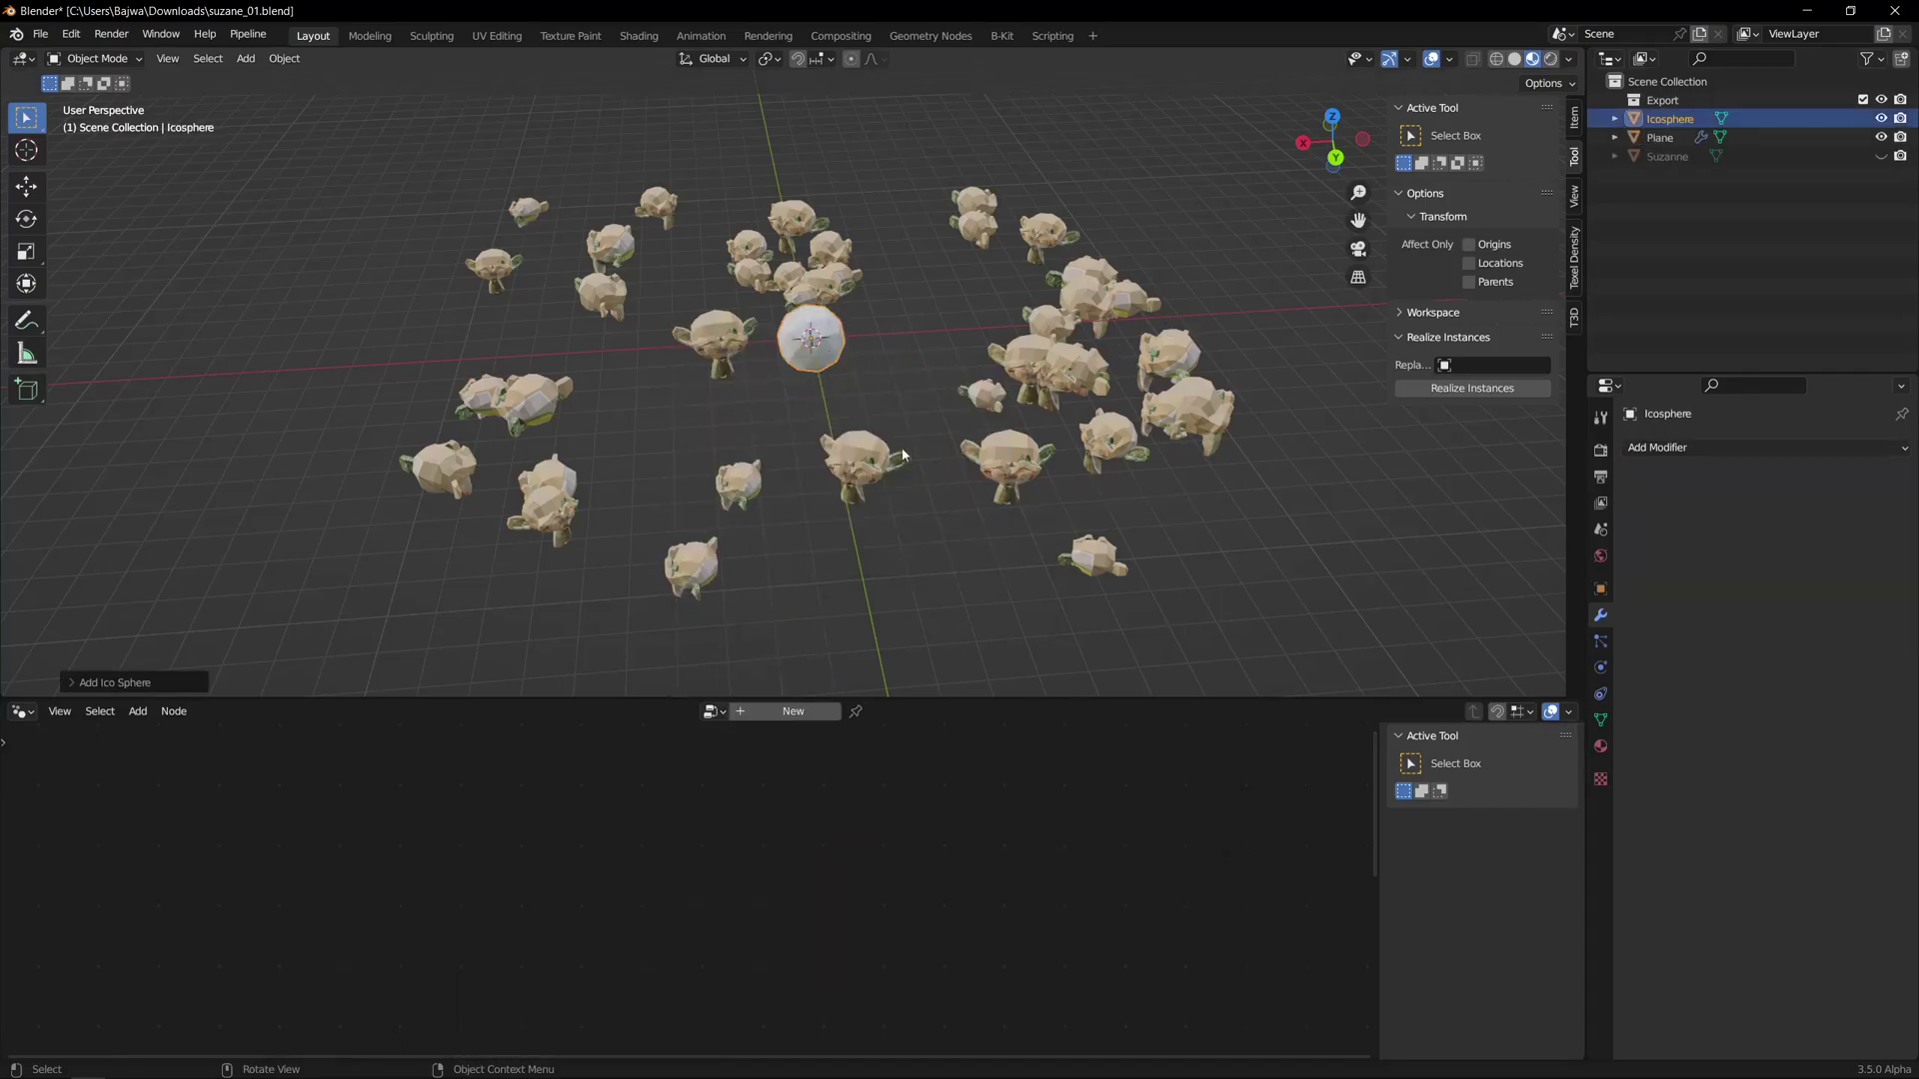
click(1477, 365)
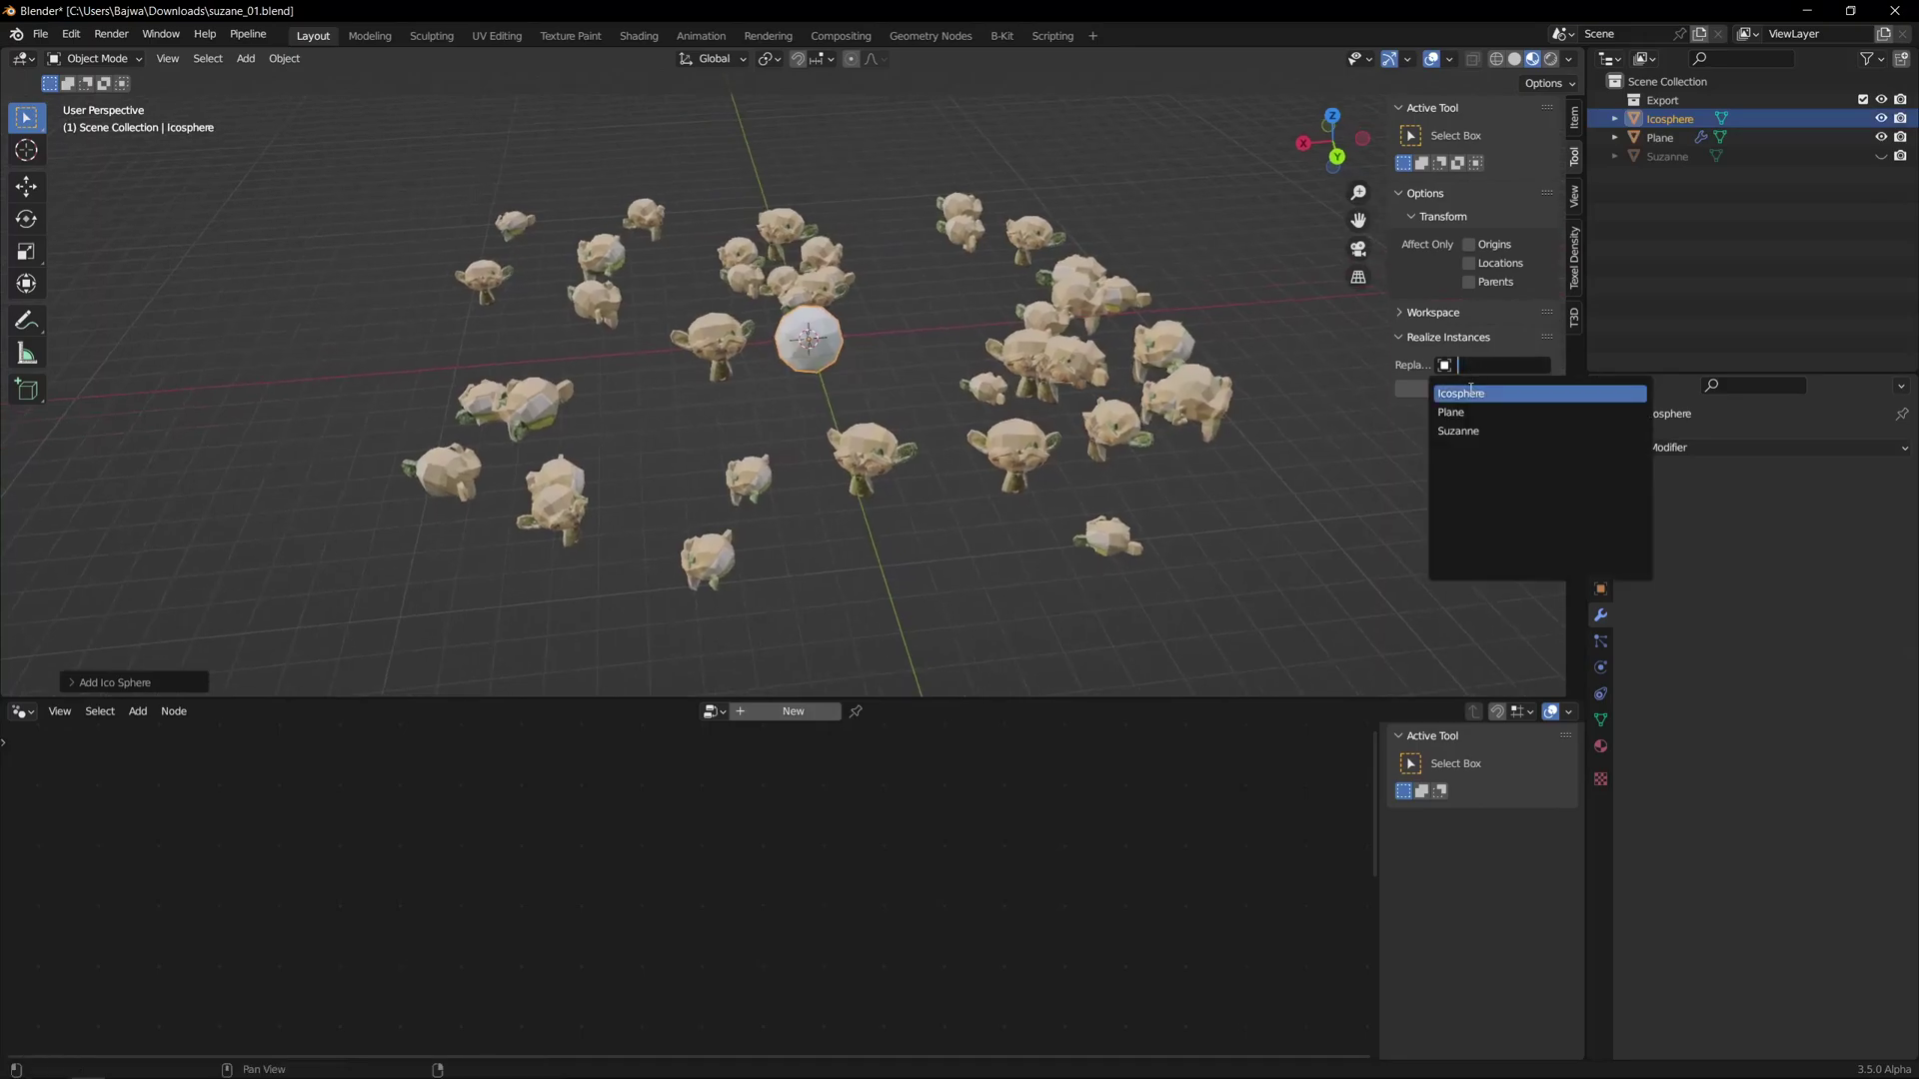
click(1470, 393)
- Realize the Plane's instances into separate objects in a new Plane collection
click(1077, 443)
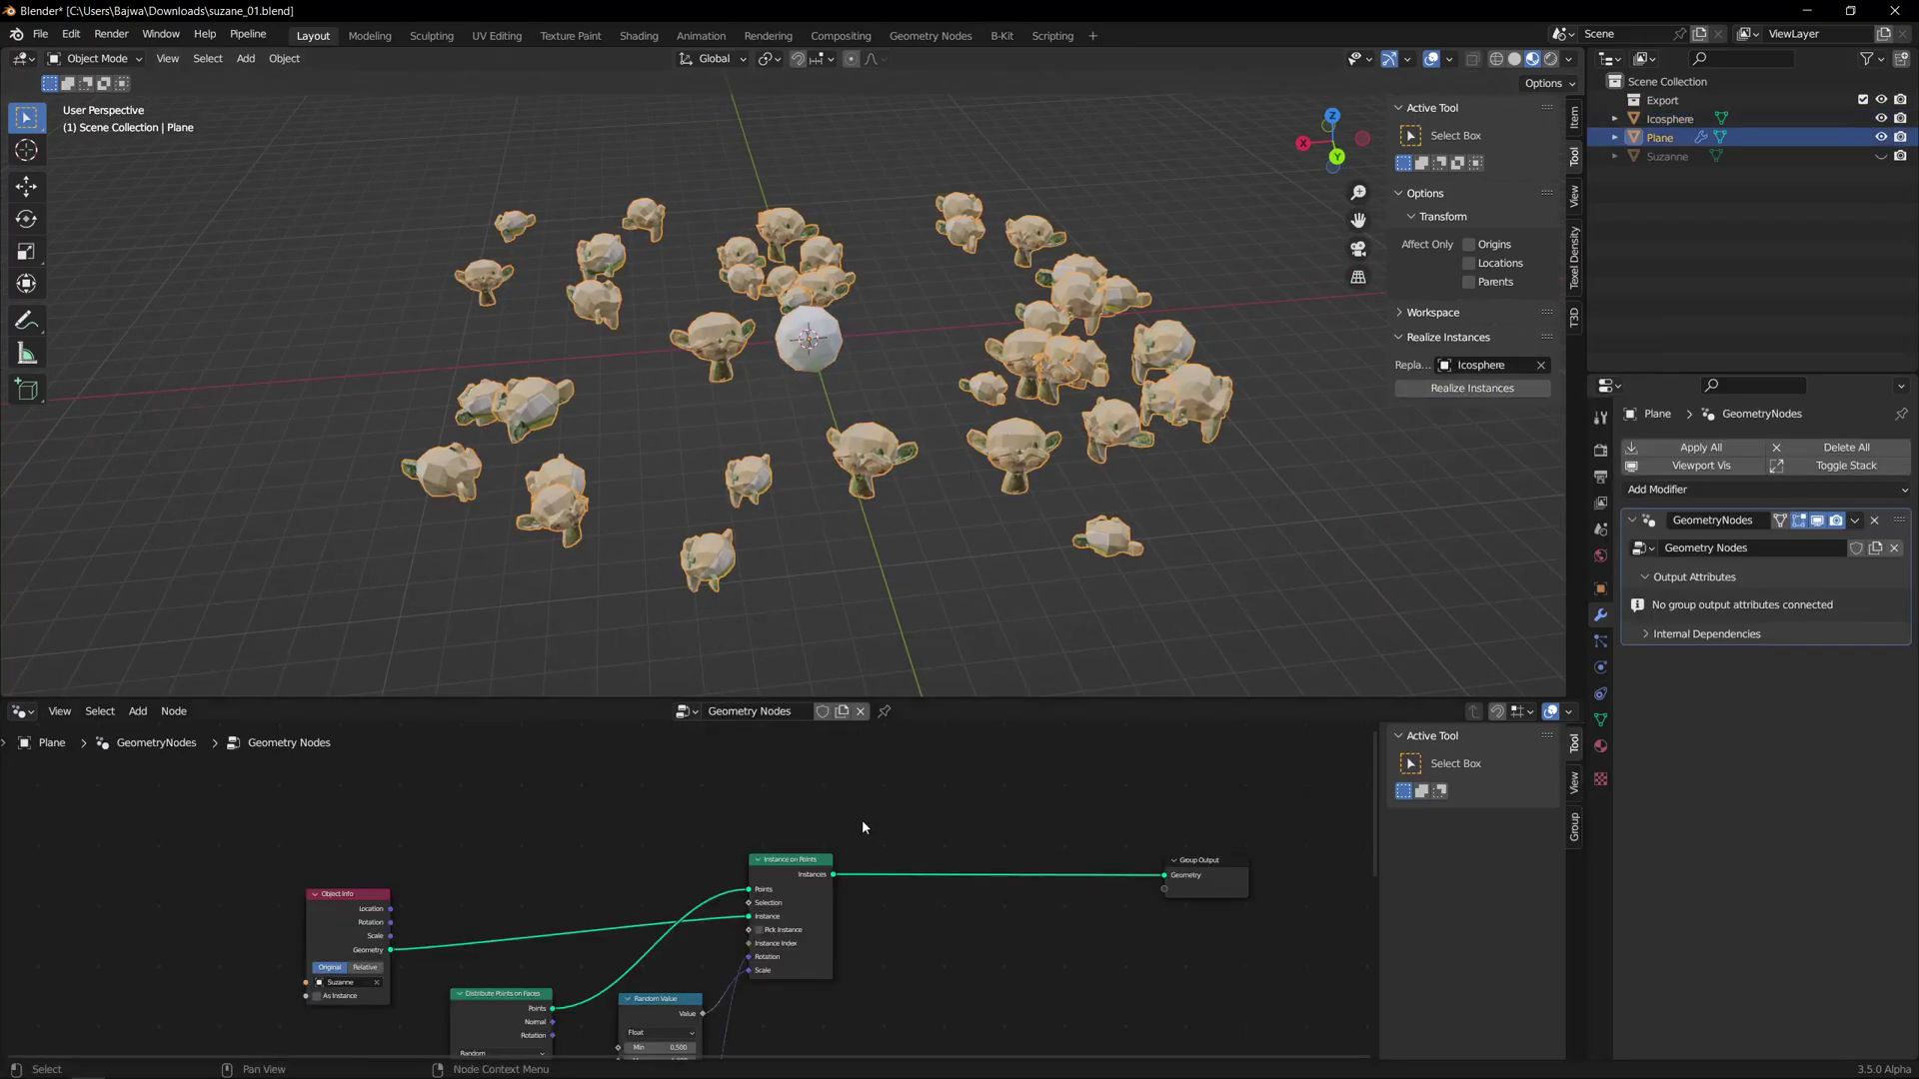
click(1464, 390)
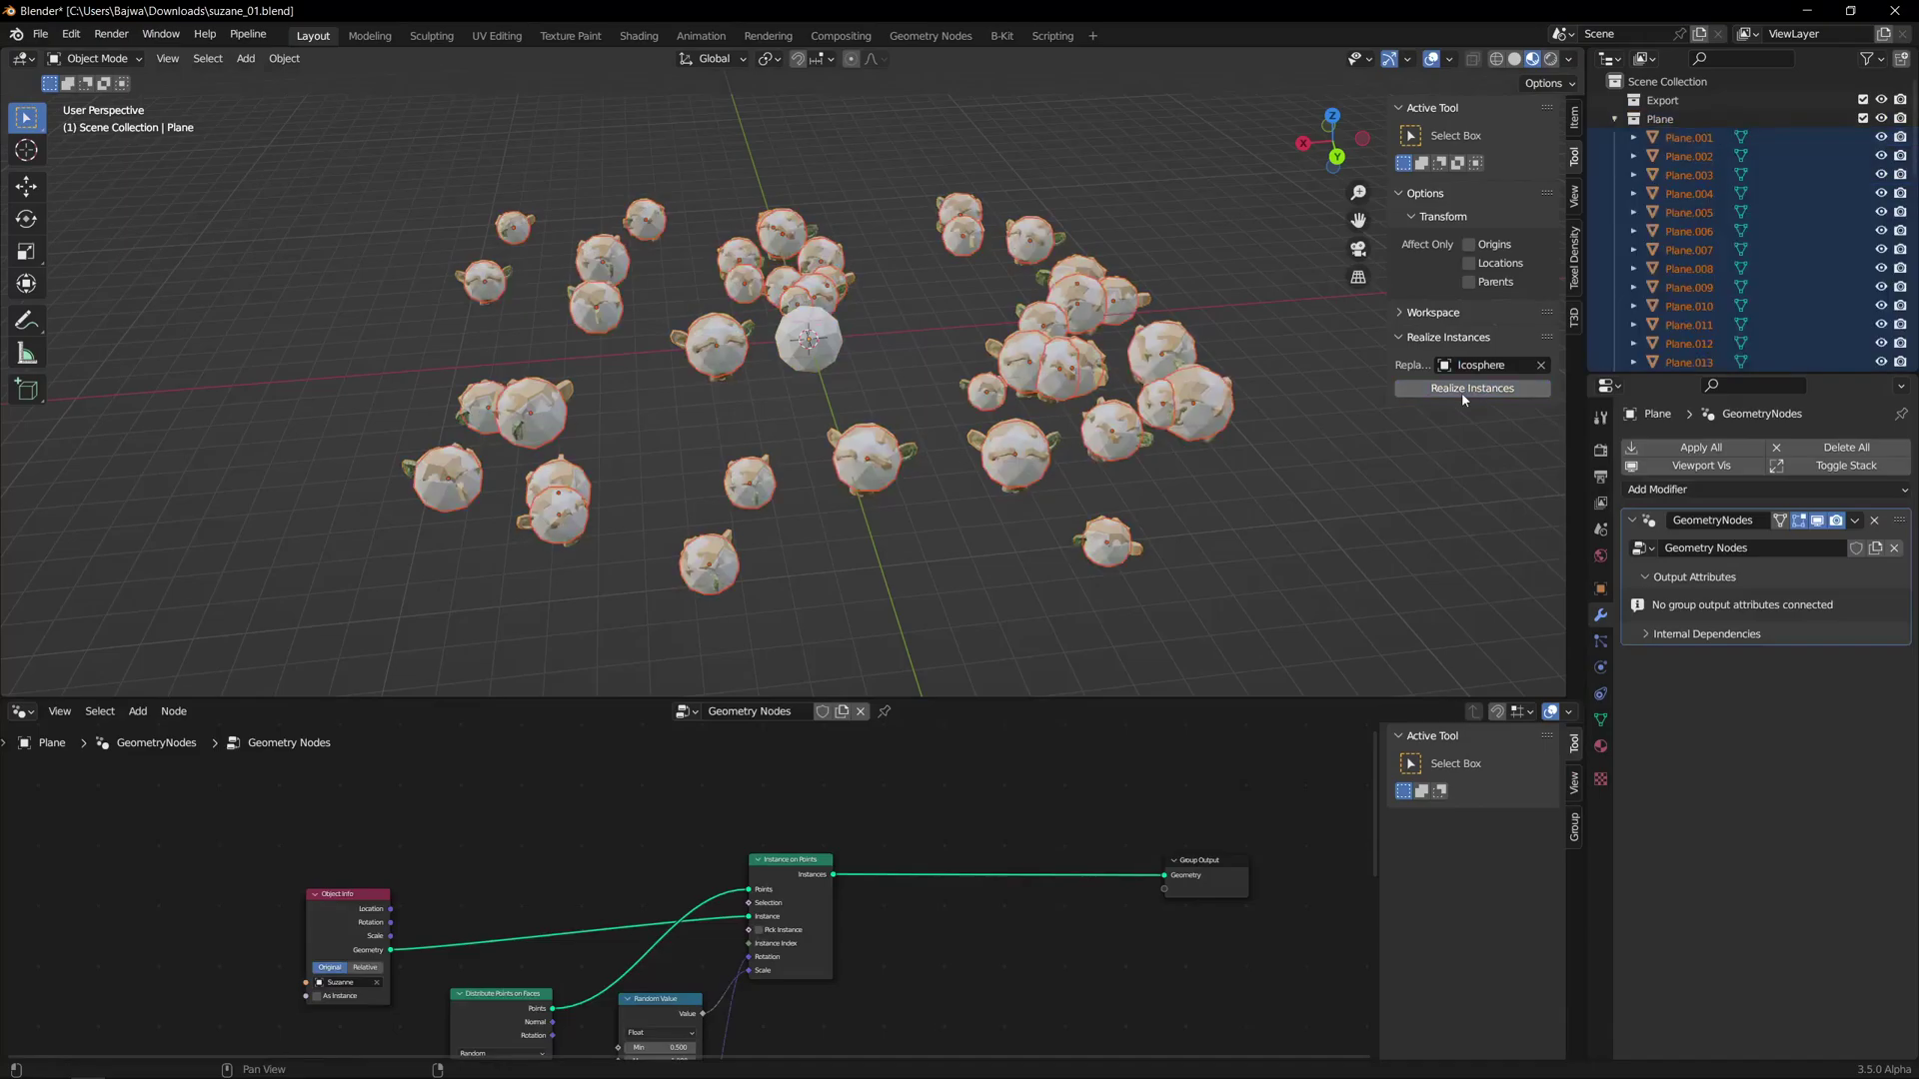
click(1660, 119)
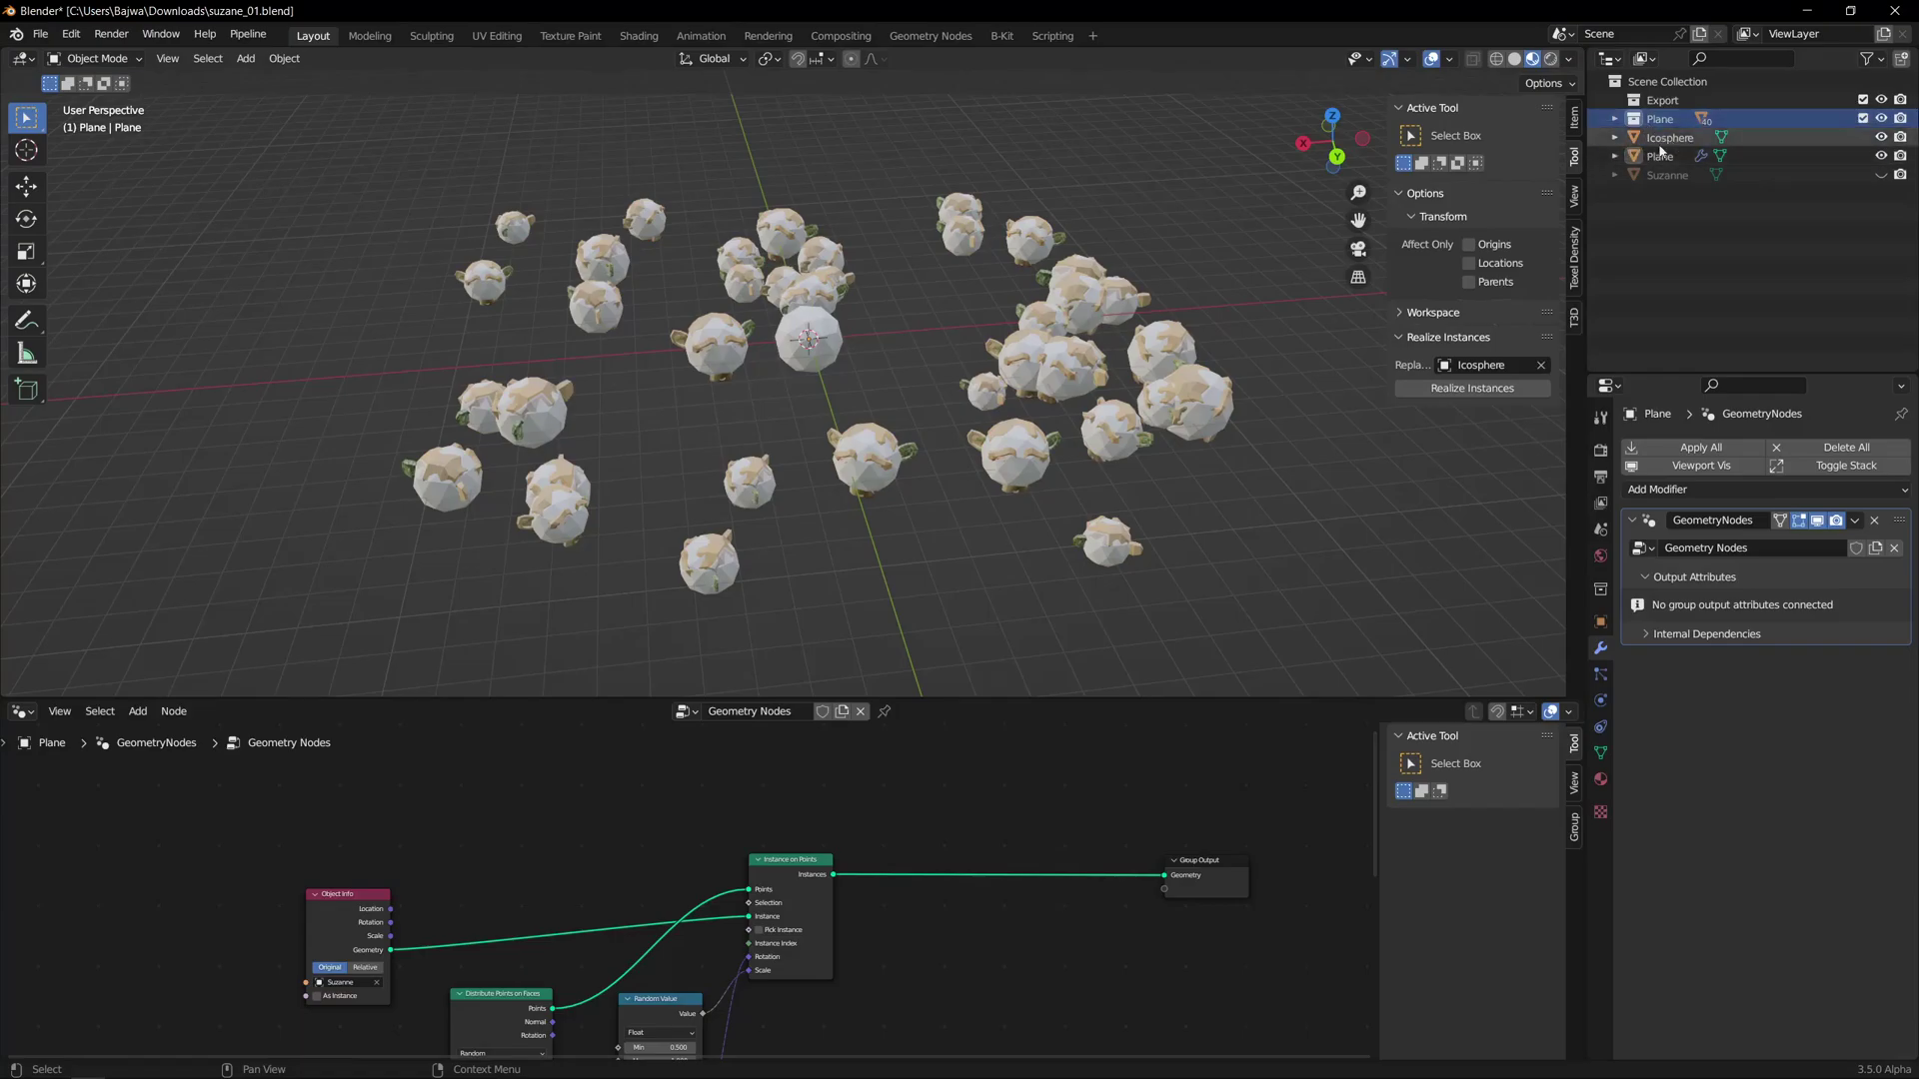
click(832, 341)
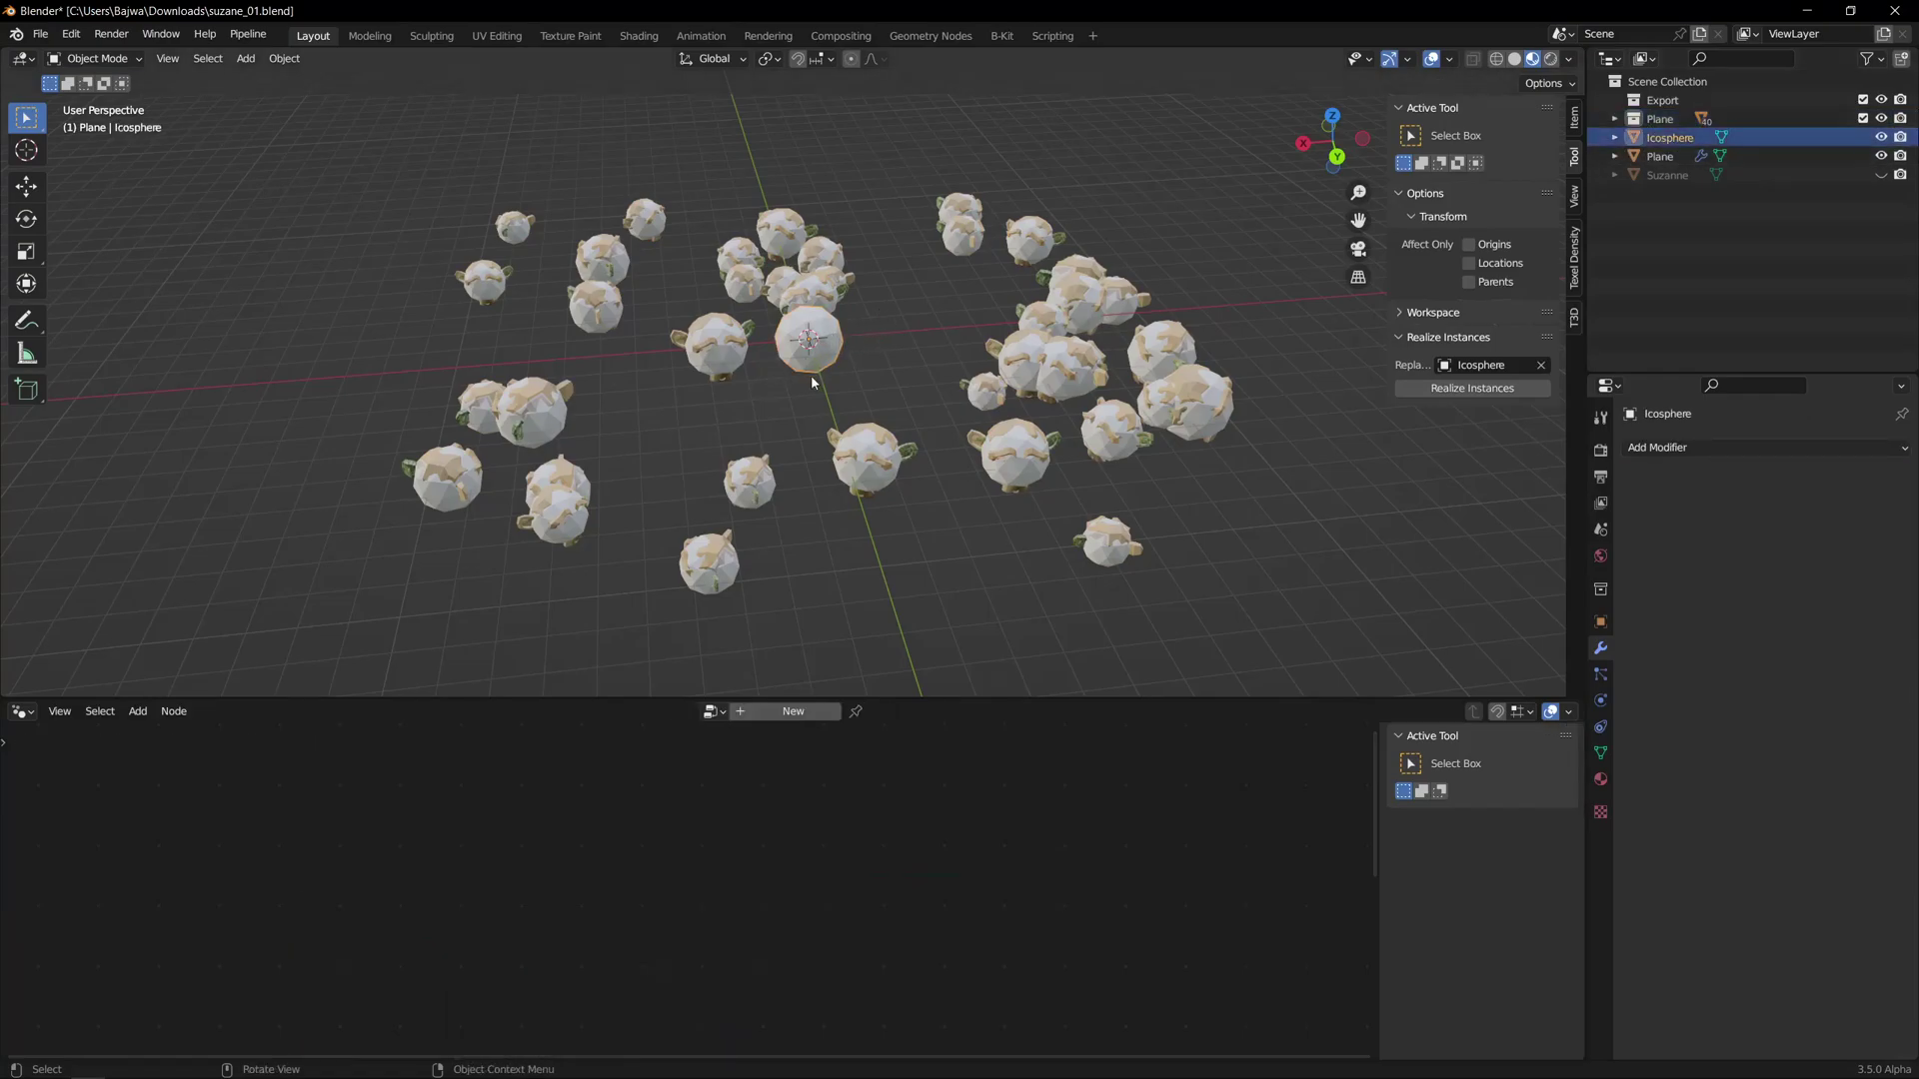
key(ctrl+Tab)
click(879, 371)
key(g)
key(Escape)
key(Tab)
key(Tab)
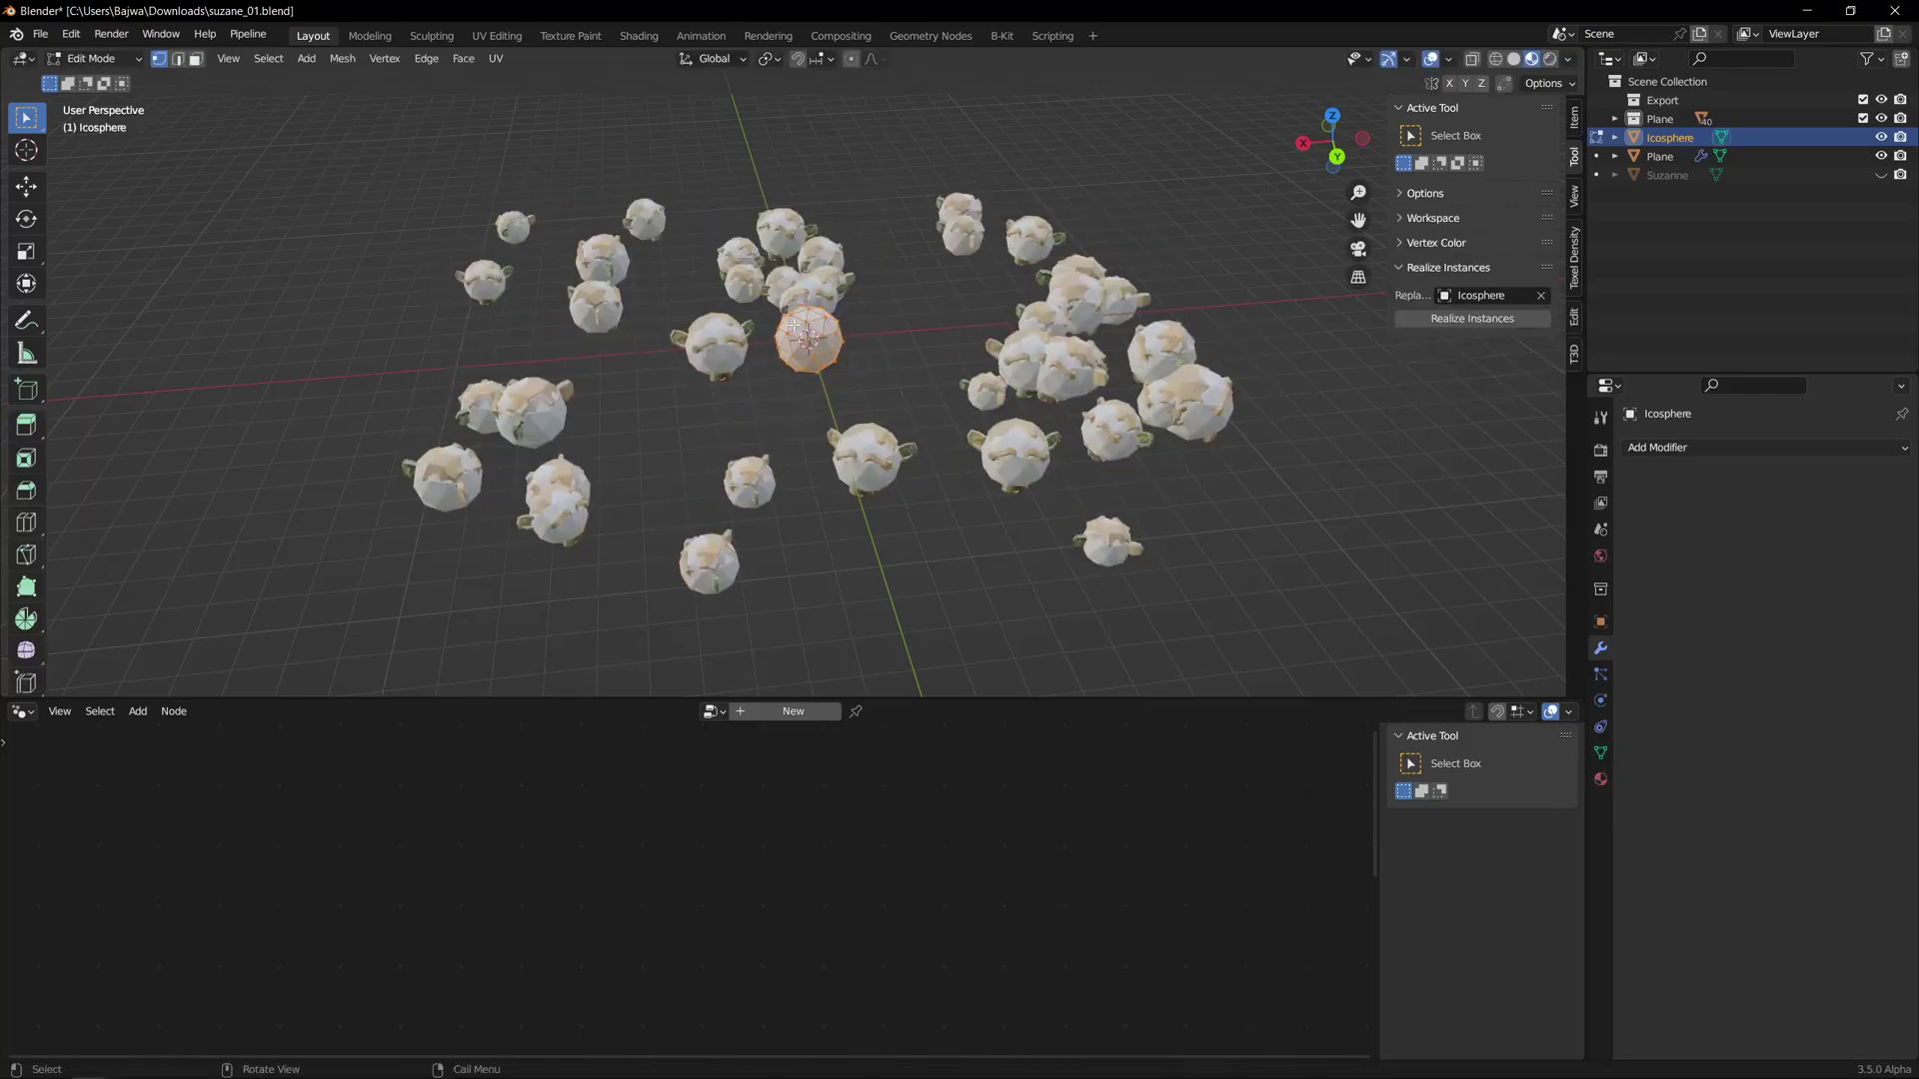
click(825, 325)
key(g)
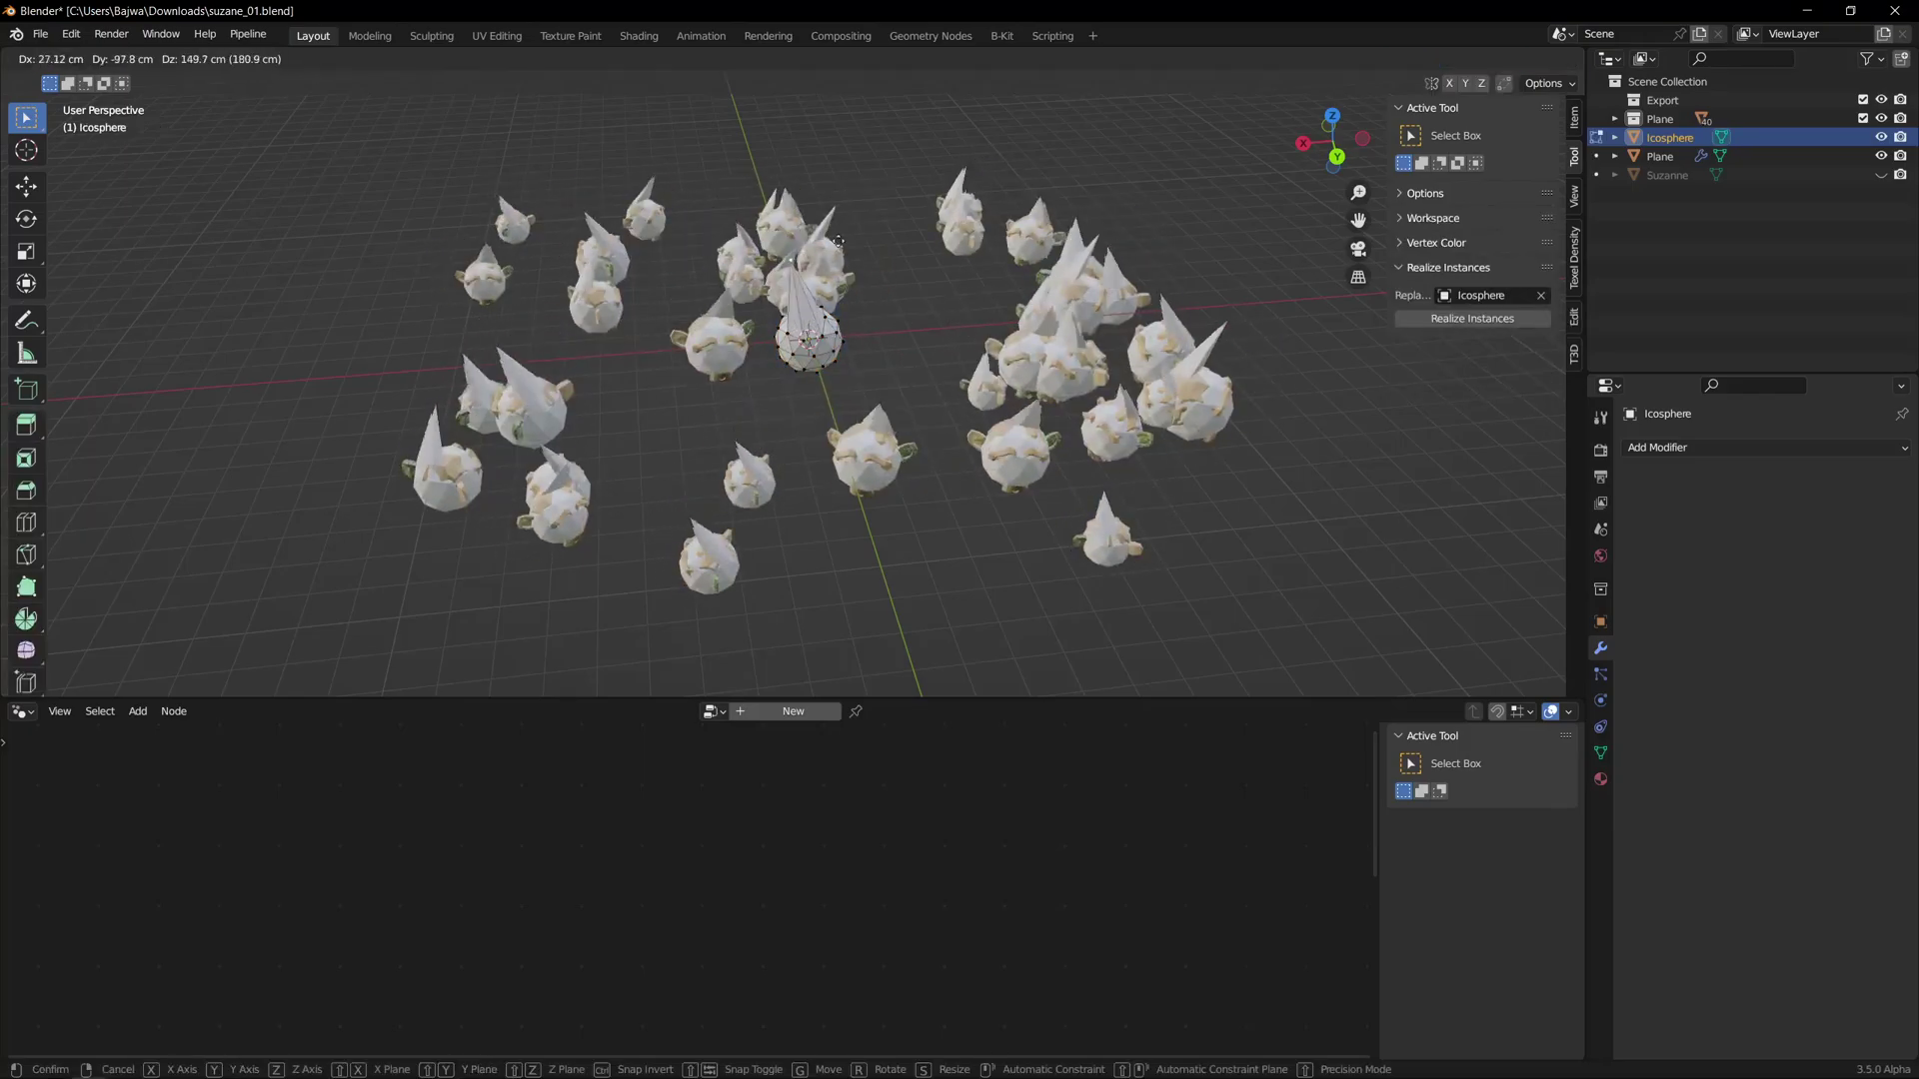
key(Escape)
key(Tab)
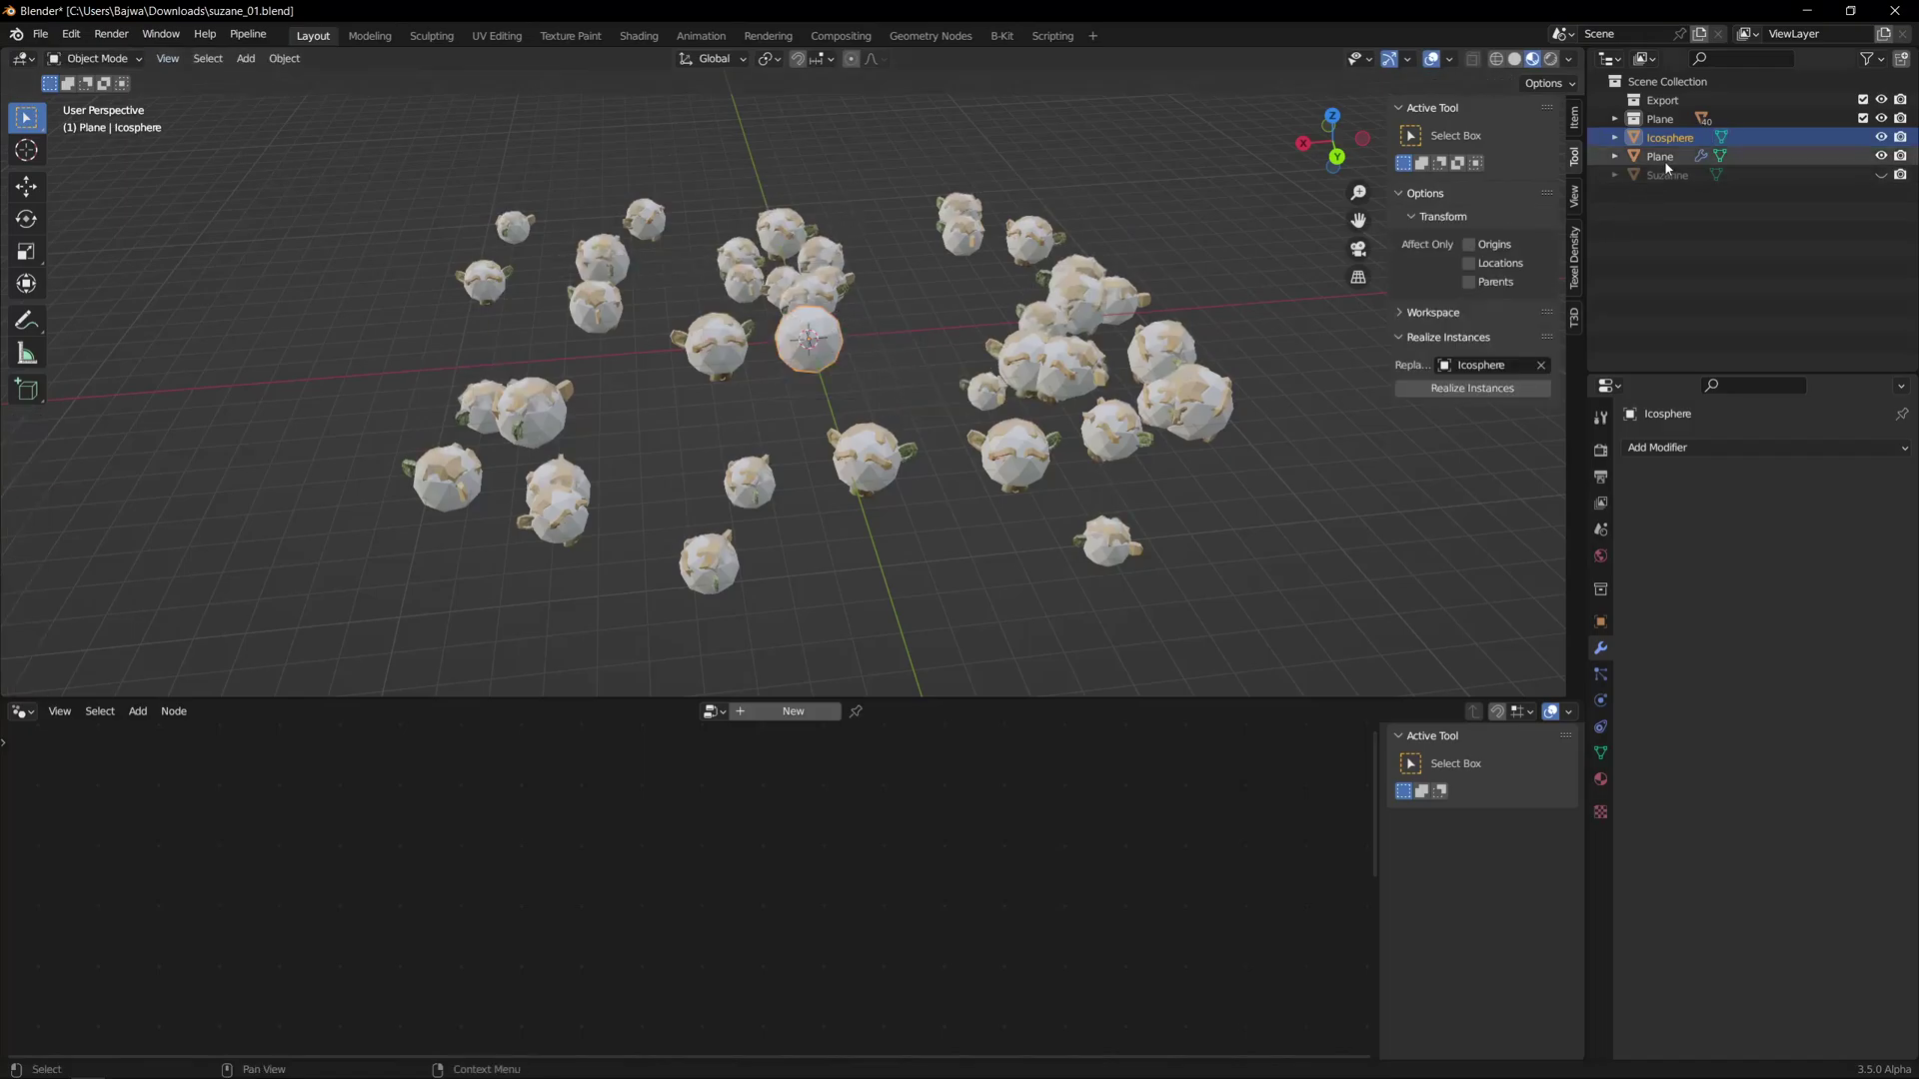
middle_drag(830, 371, 837, 395)
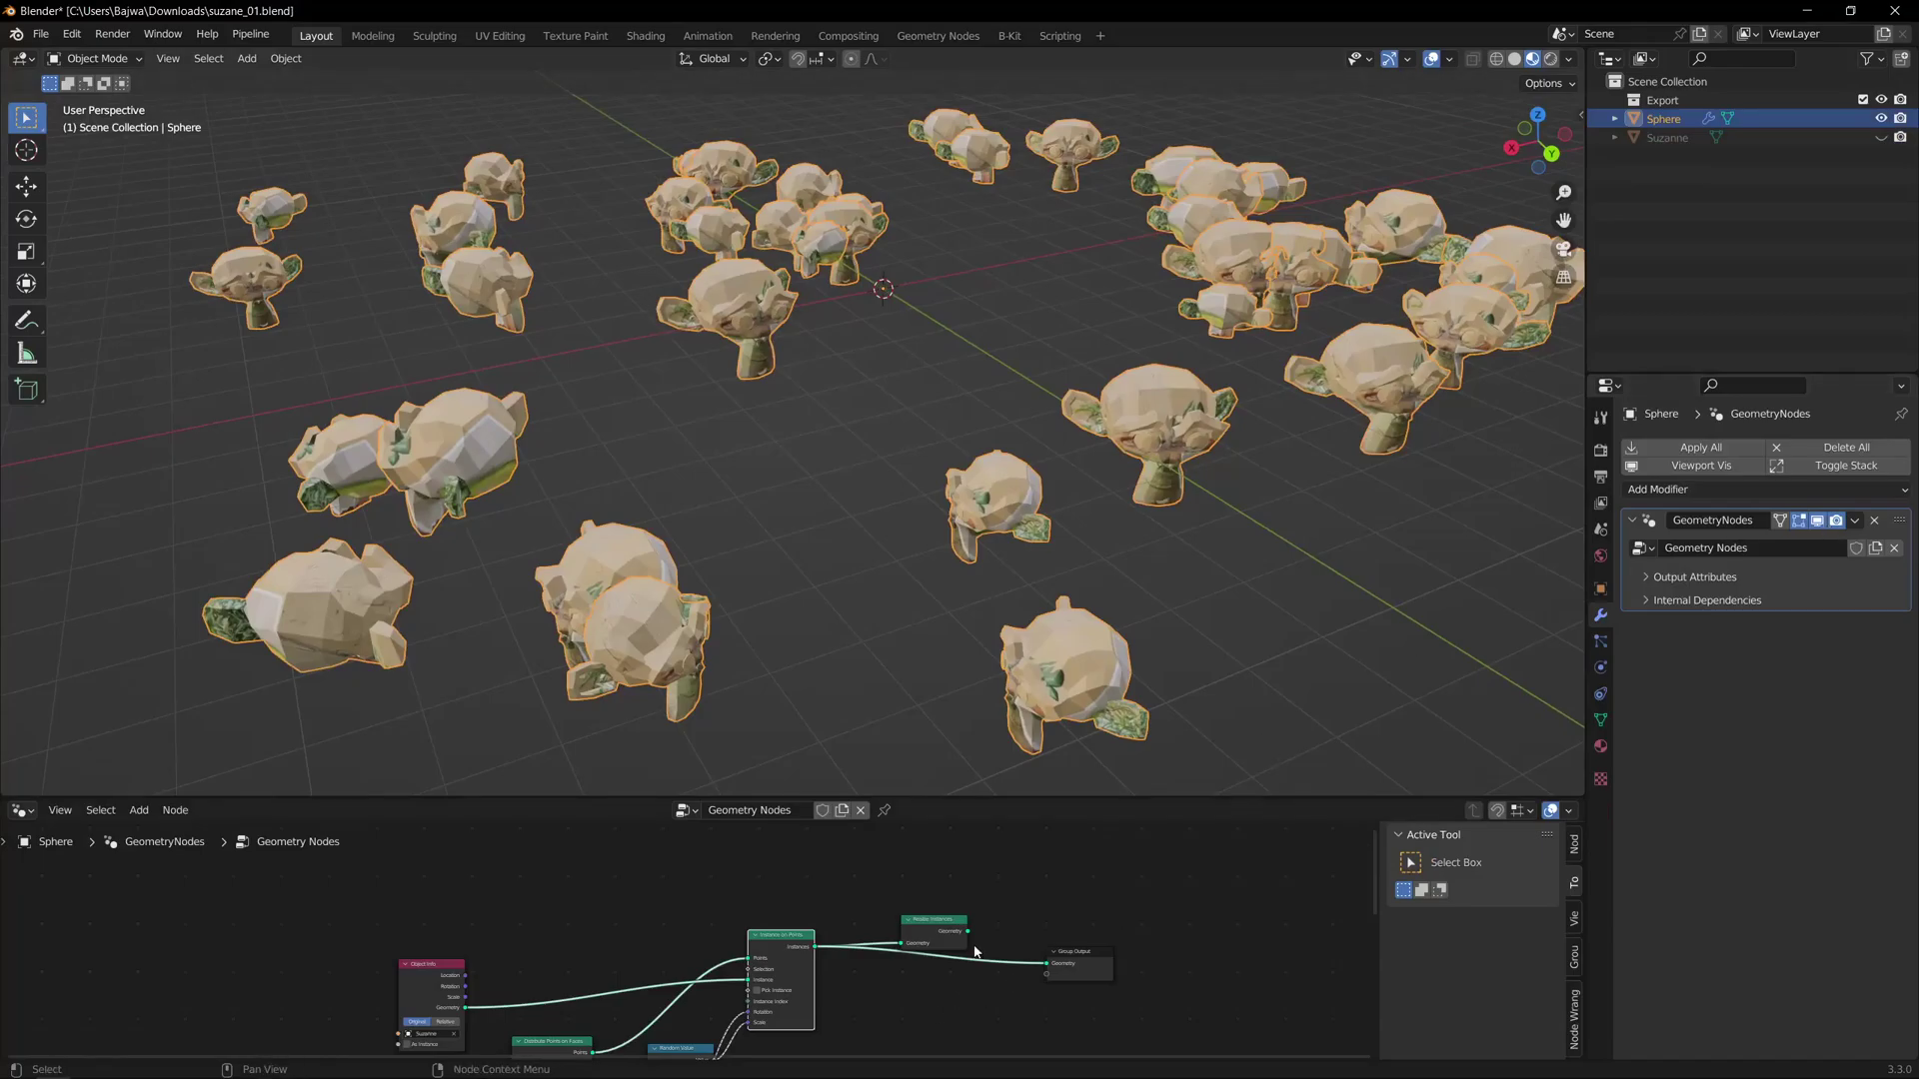
drag(968, 932, 1045, 963)
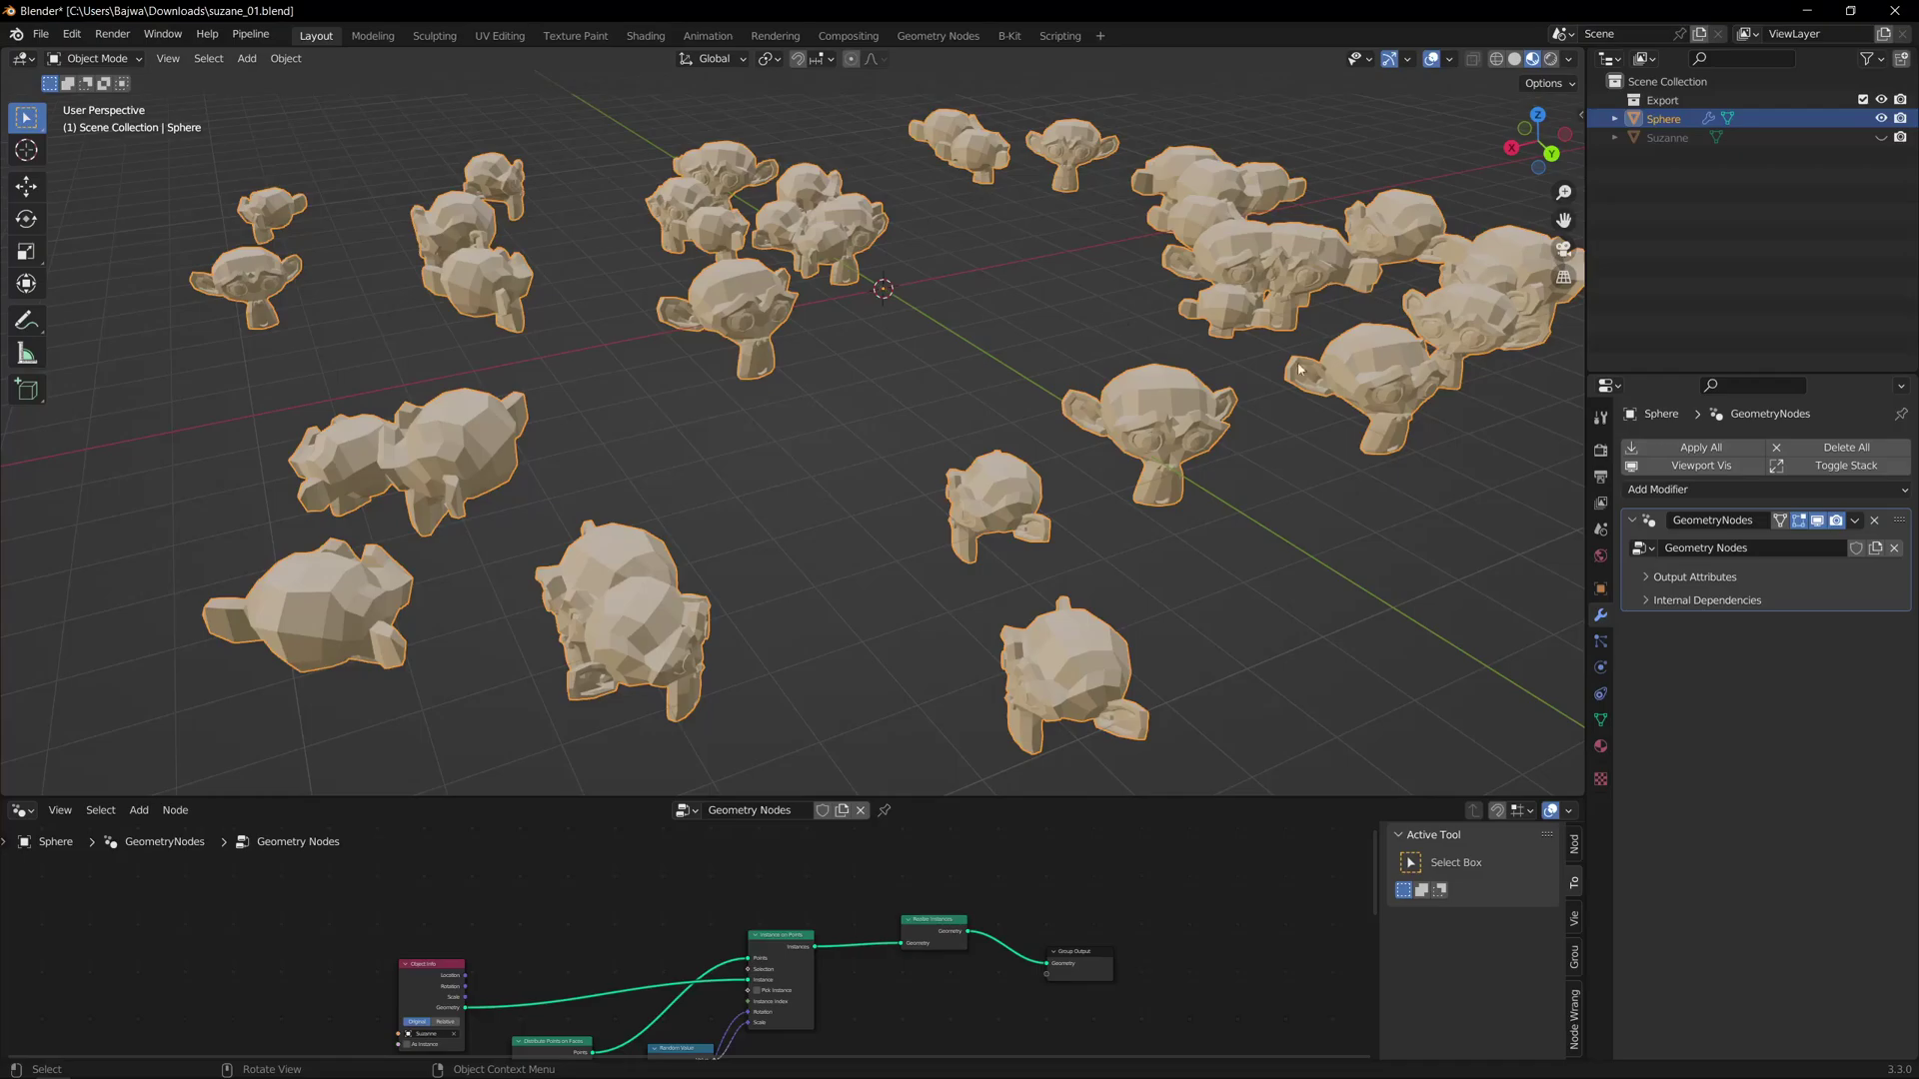
middle_drag(1092, 308, 1170, 385)
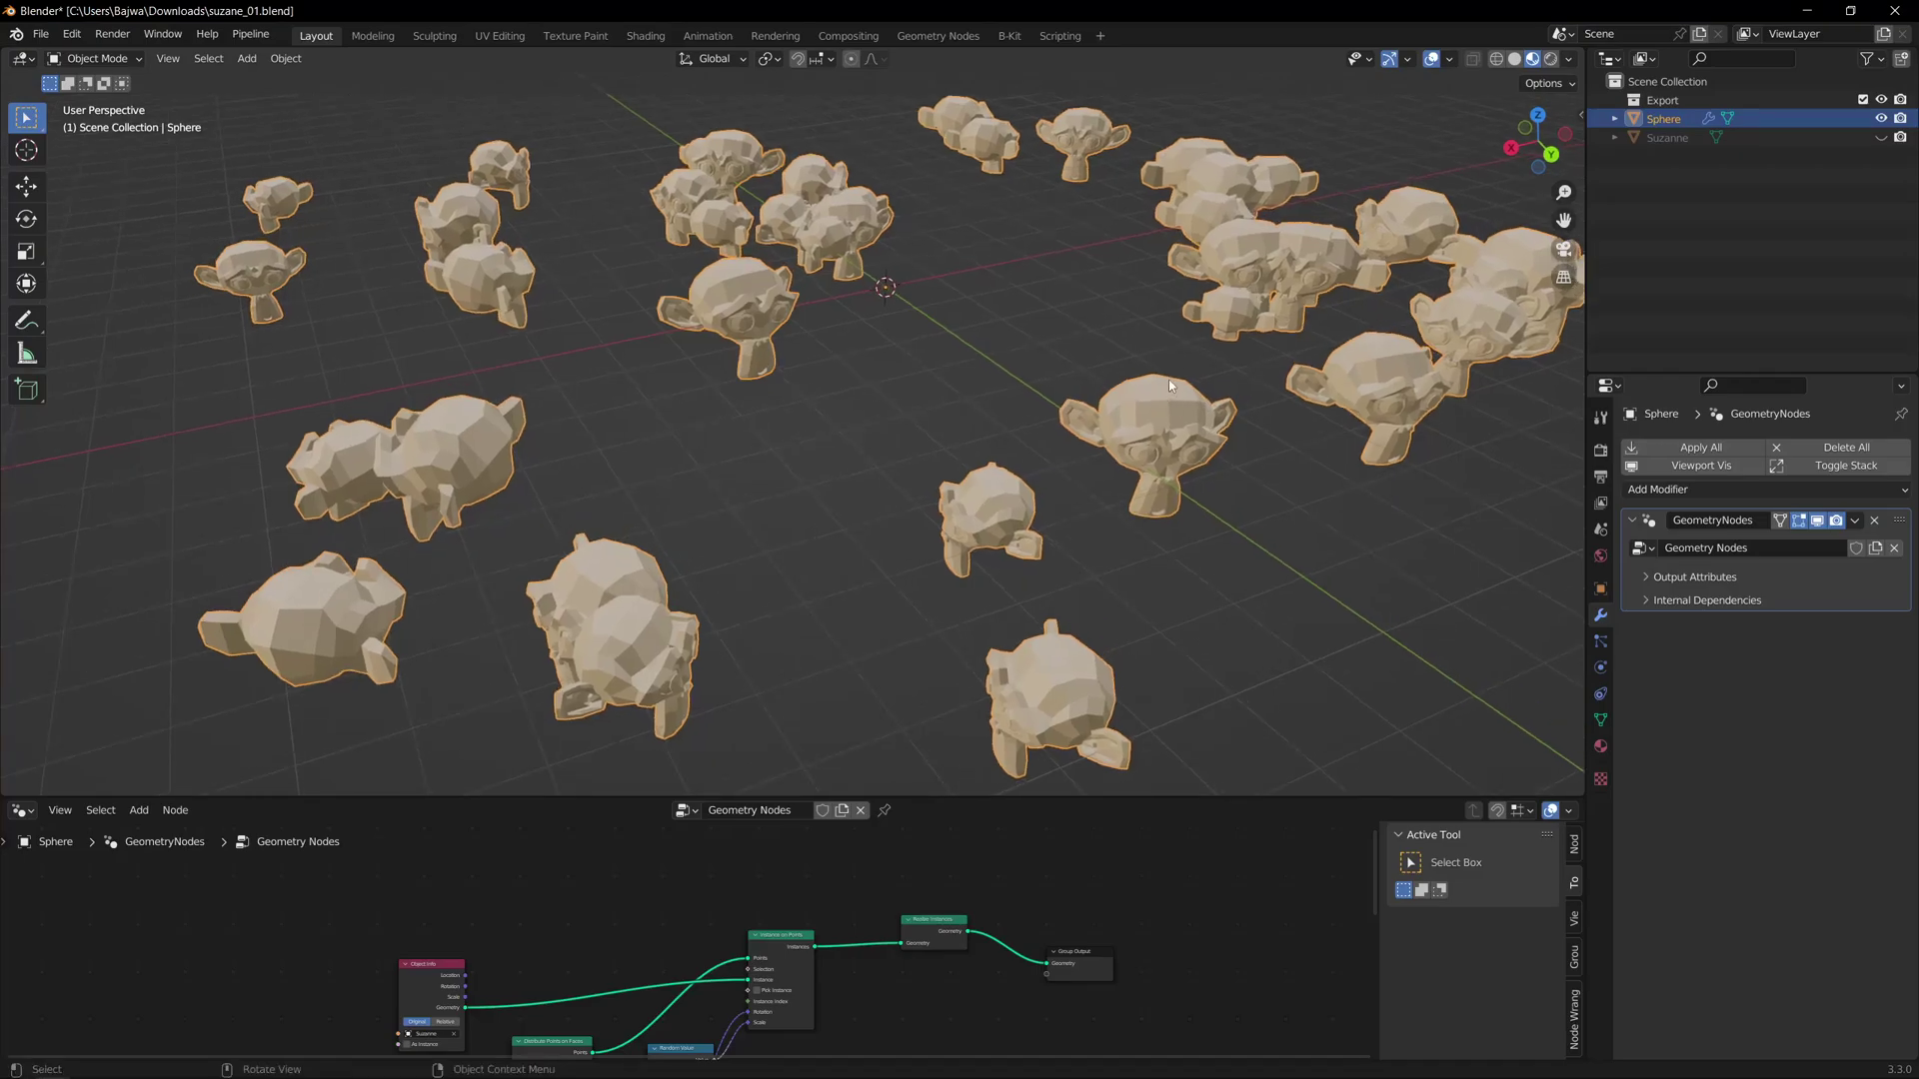